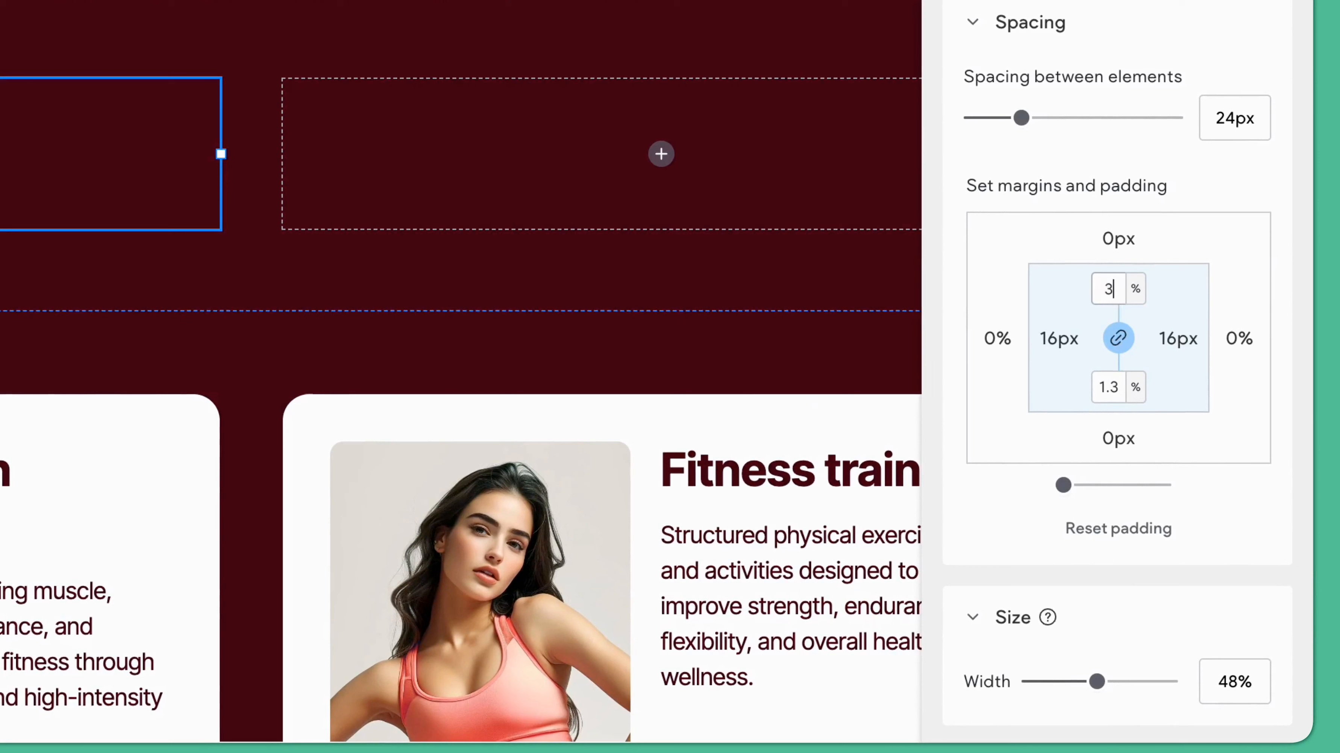
# Step: Set the column's padding to 3% on all four sides, switching the side padding unit to percent
pyautogui.click(1064, 357)
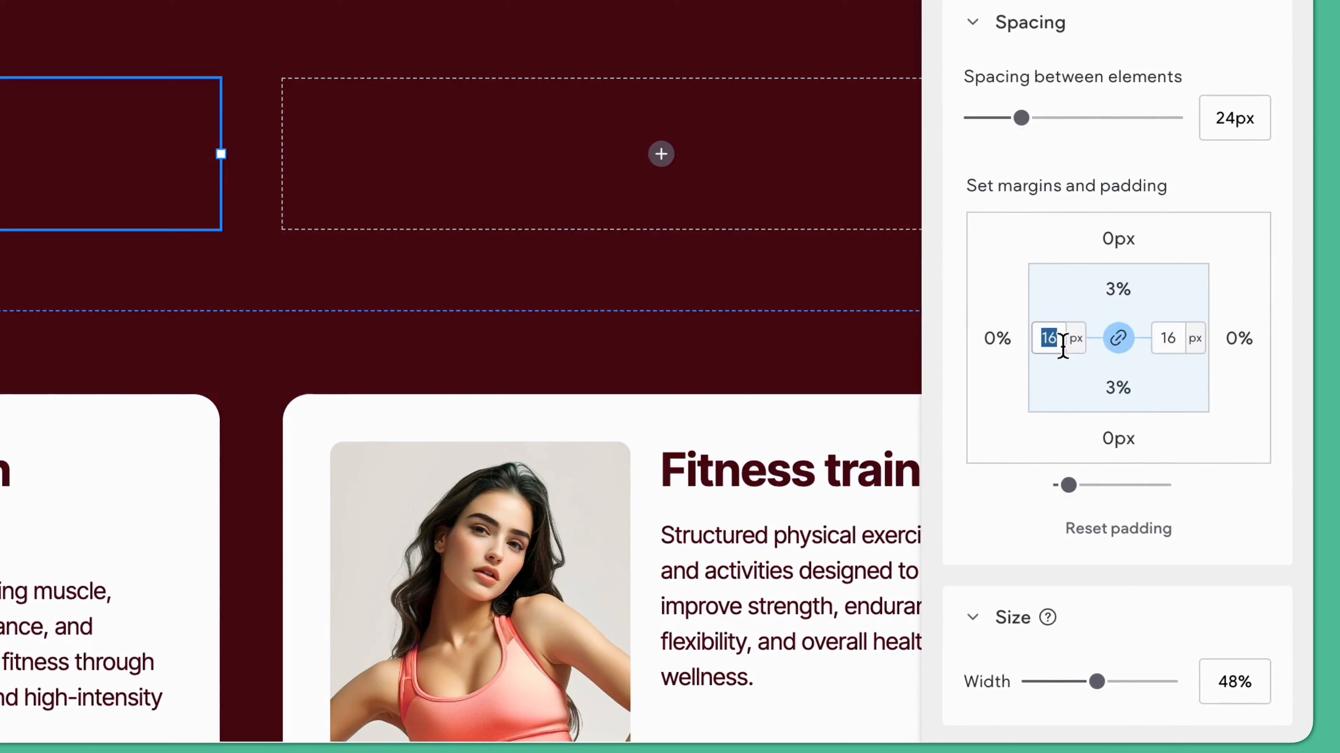
pyautogui.click(1075, 343)
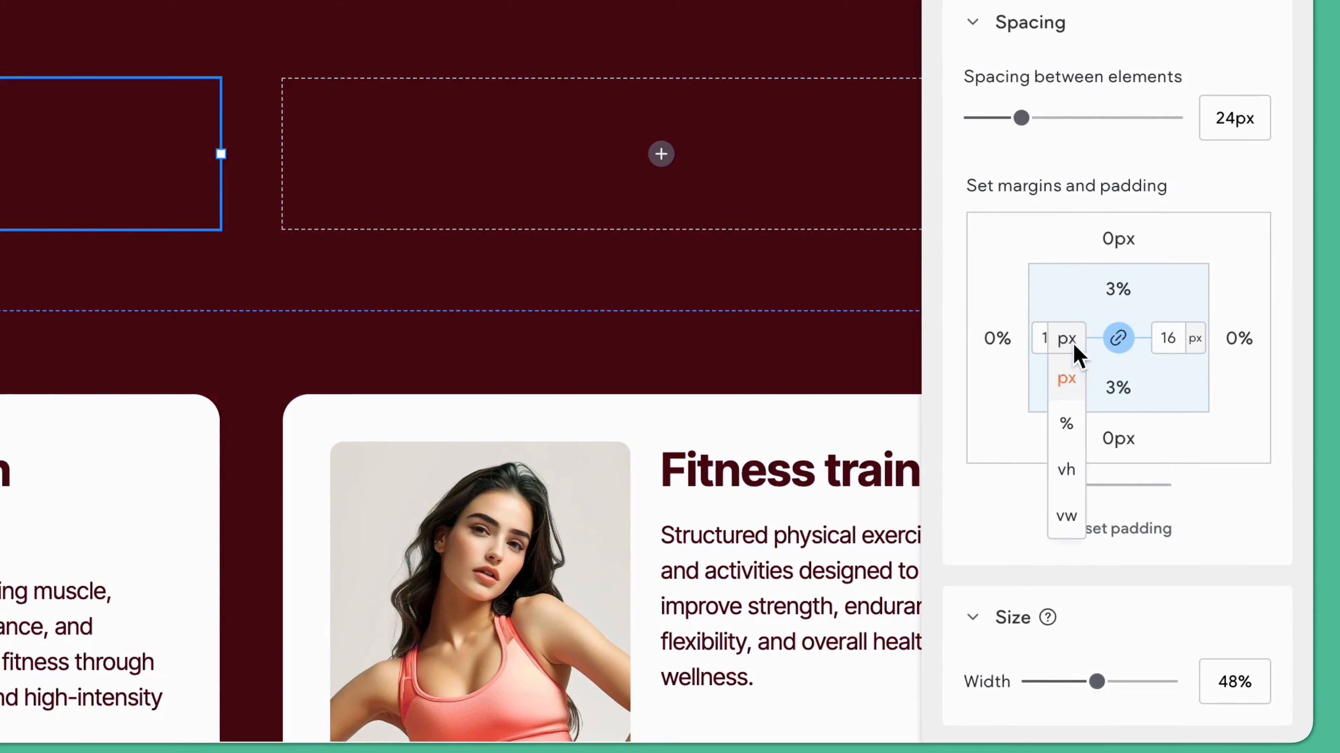
pyautogui.click(1071, 427)
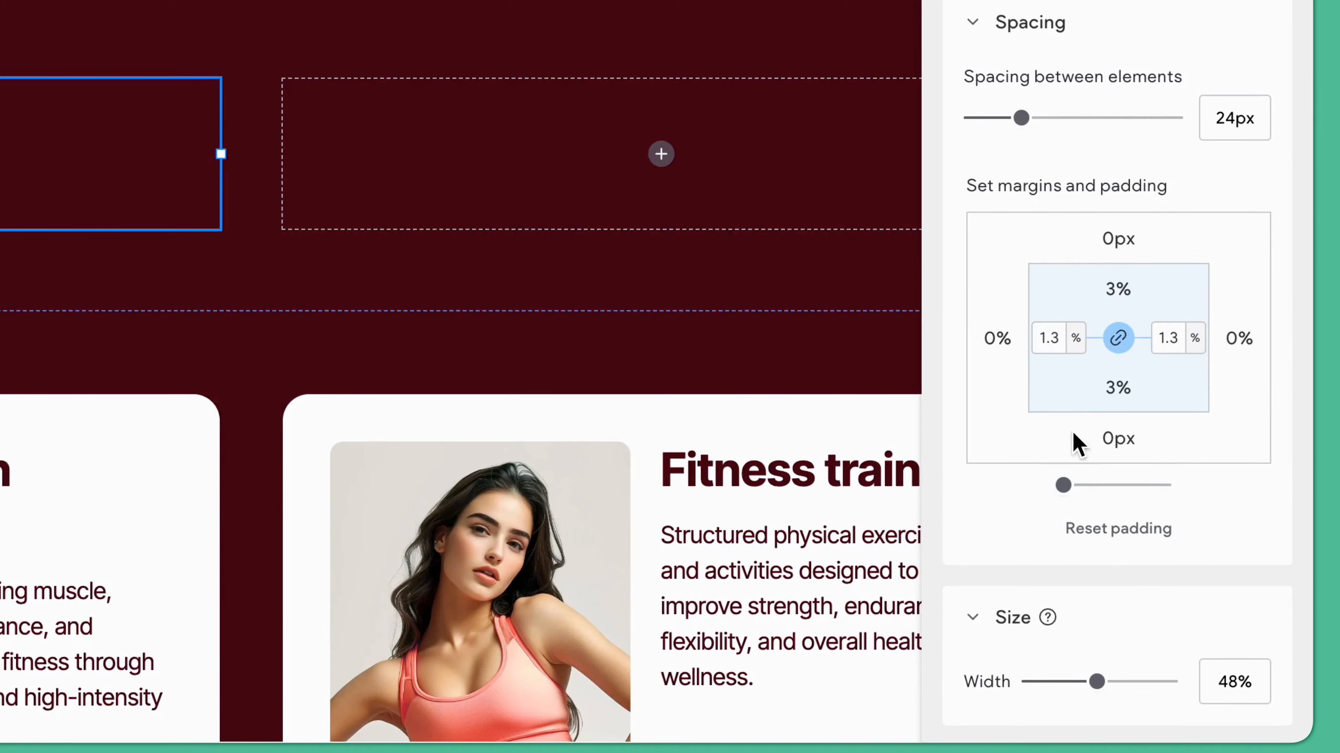
pyautogui.click(1050, 349)
pyautogui.write('3')
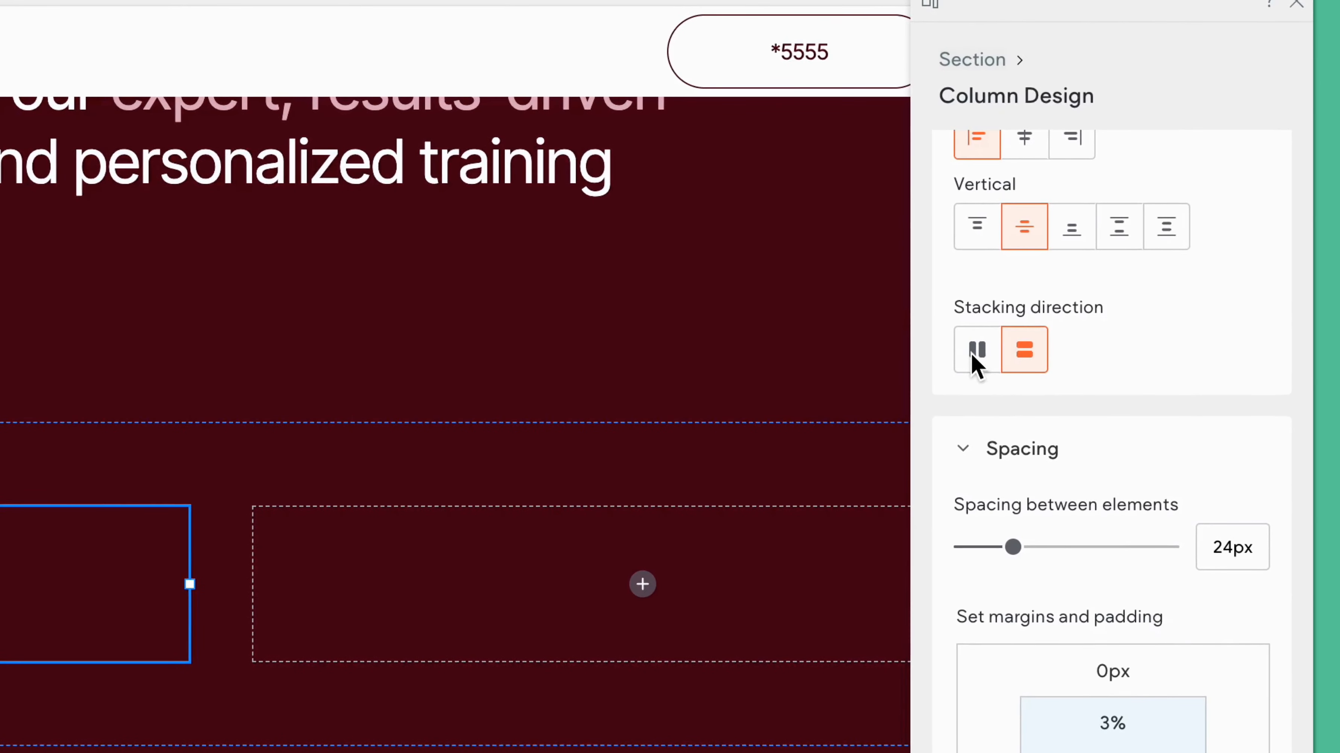
# Step: Stack the column's content horizontally and set its background color to white
pyautogui.click(977, 352)
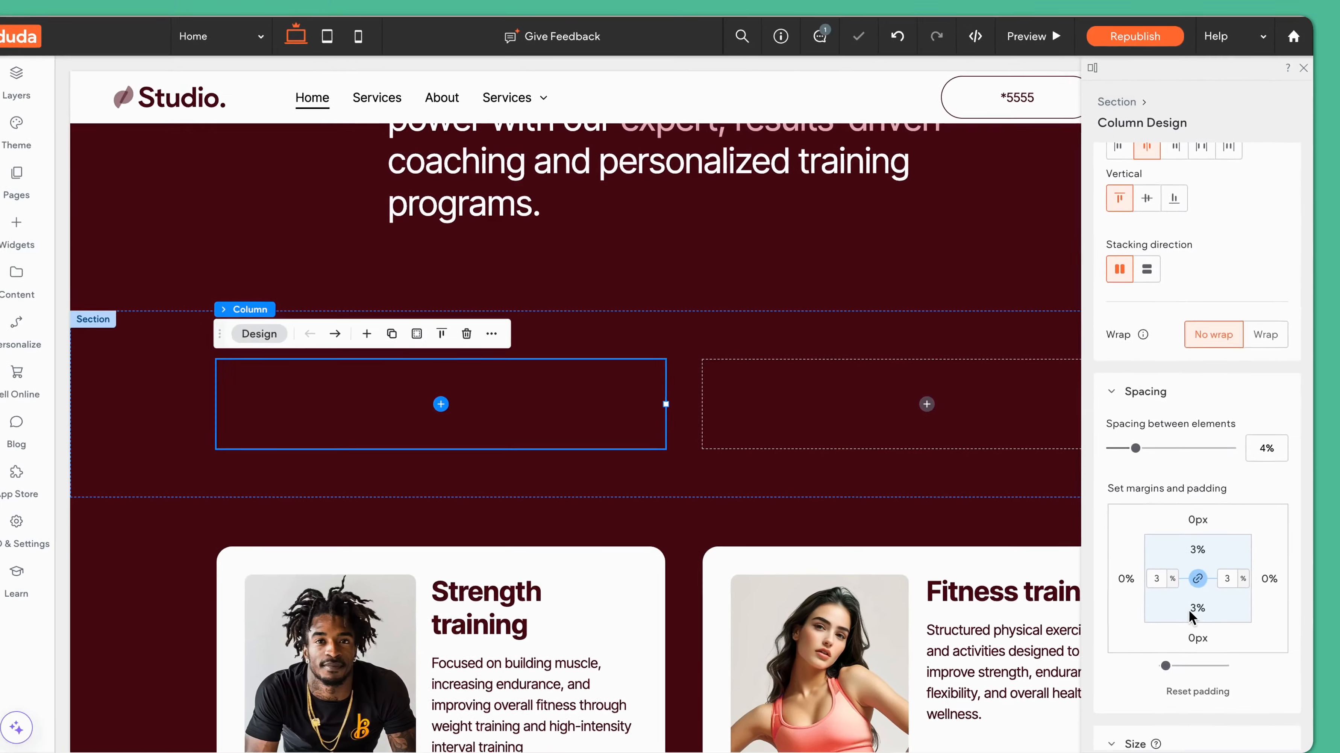
pyautogui.scroll(-5, 1195, 602)
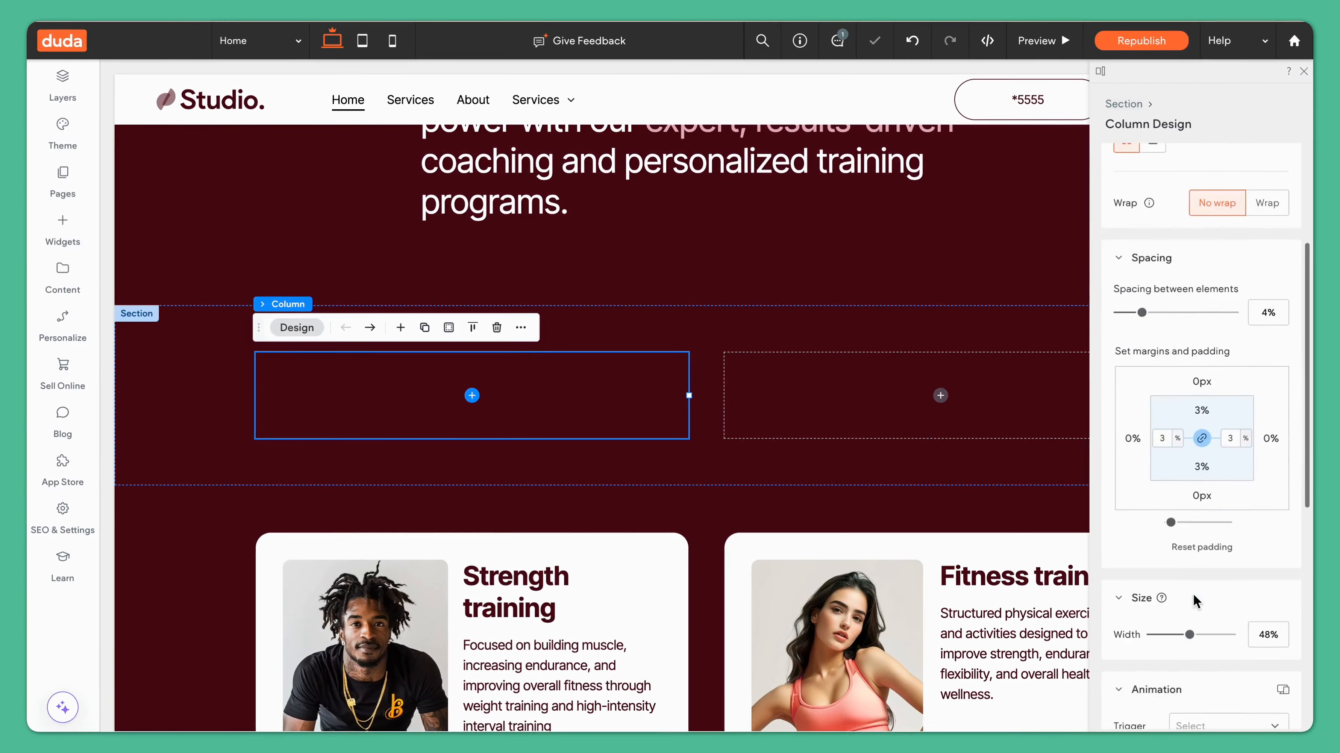
pyautogui.scroll(-4, 1196, 601)
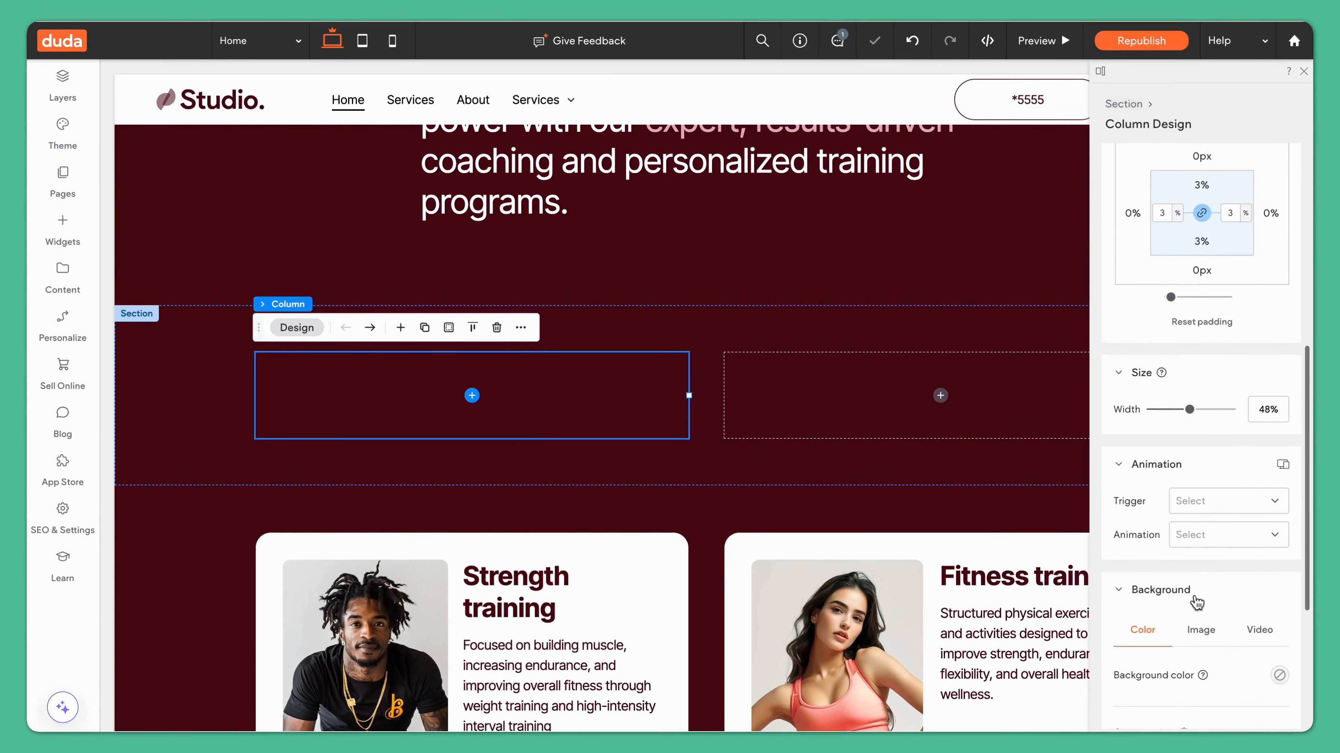
pyautogui.scroll(-3, 1193, 594)
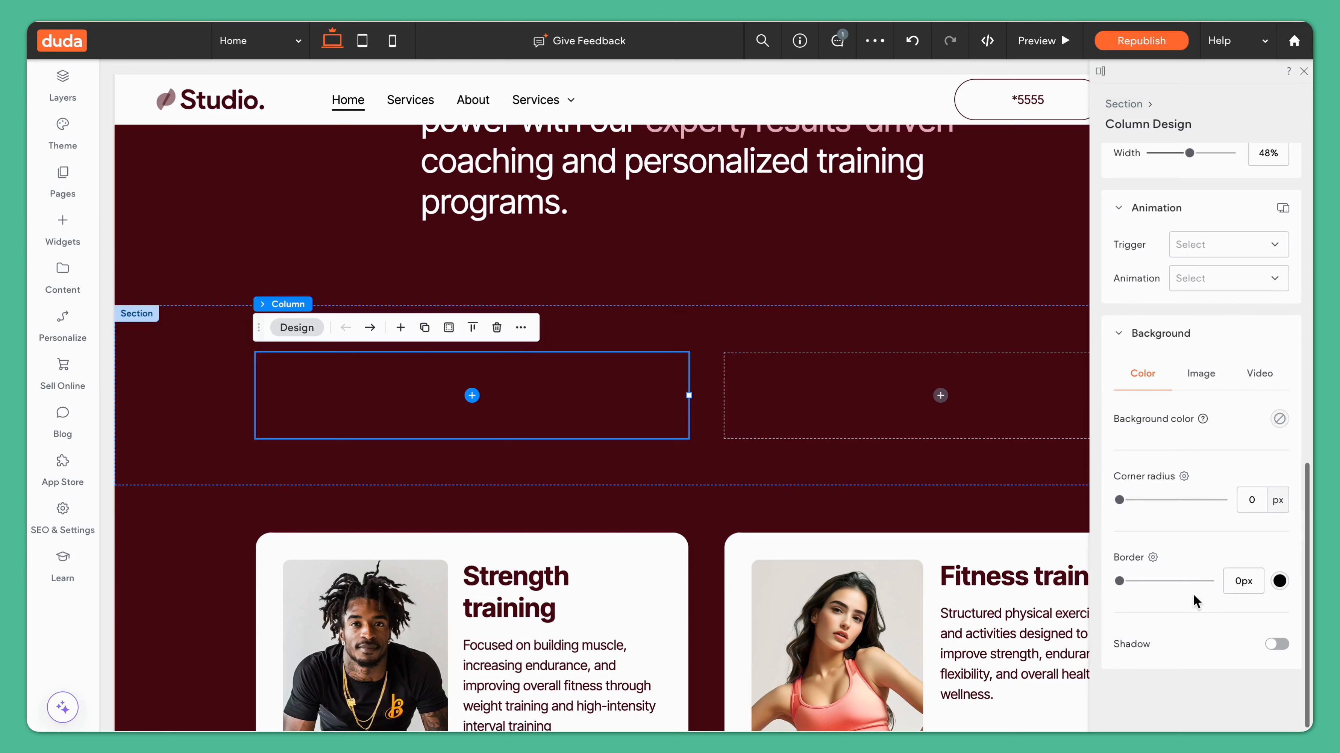
pyautogui.click(1280, 419)
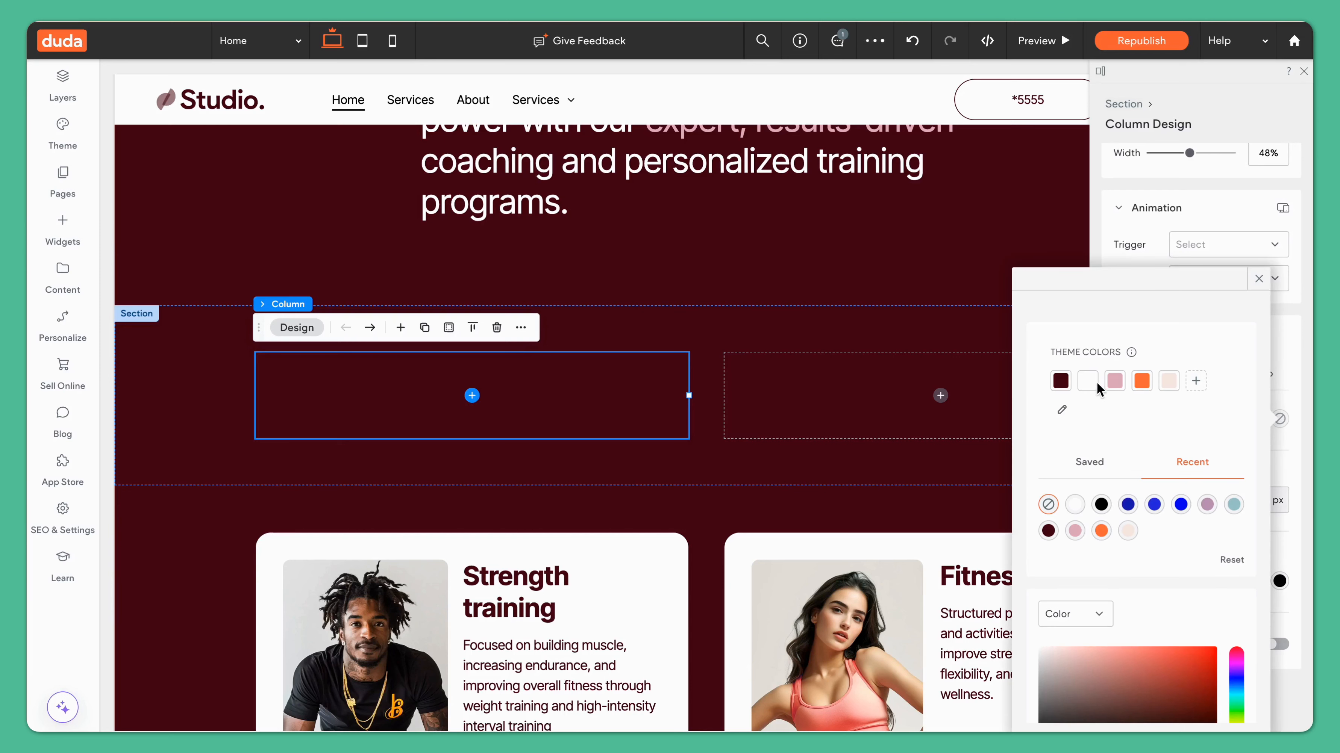
pyautogui.click(1259, 278)
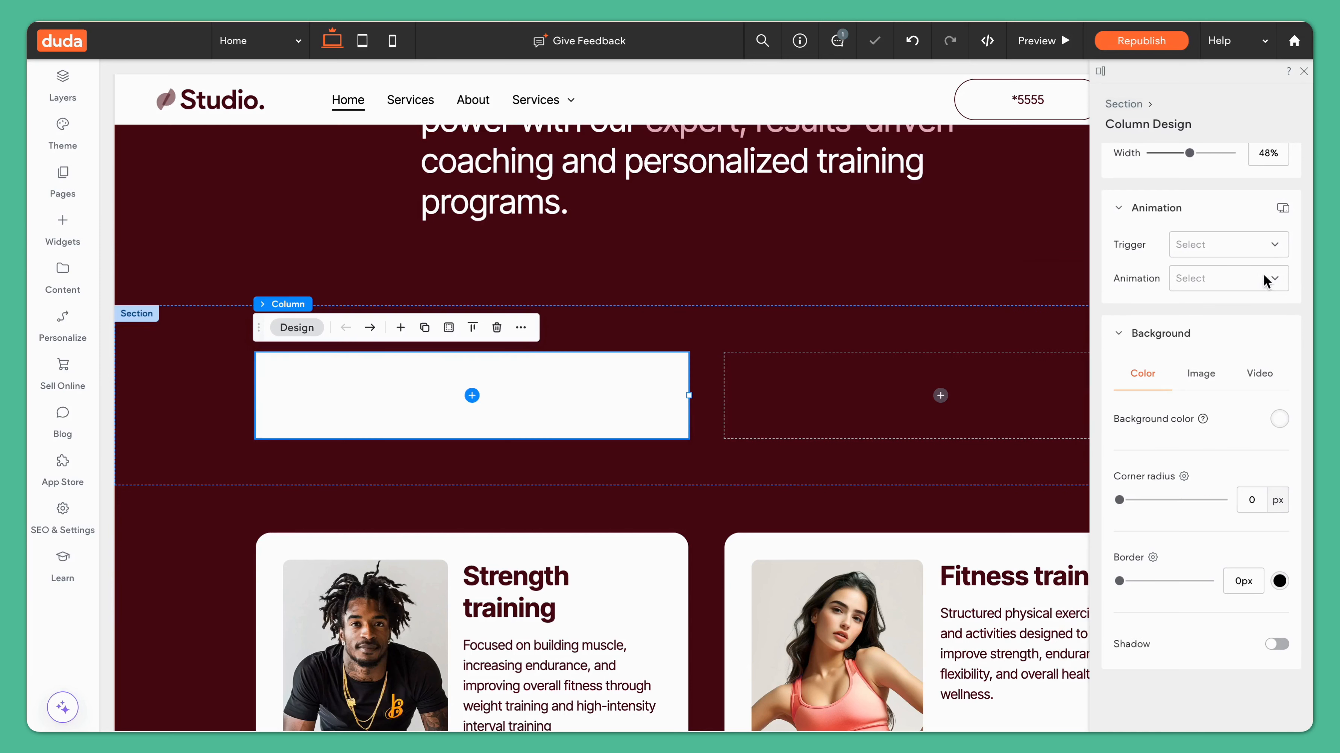
# Step: Set the column's corner radius to 20 px
pyautogui.doubleClick(1252, 500)
pyautogui.write('20')
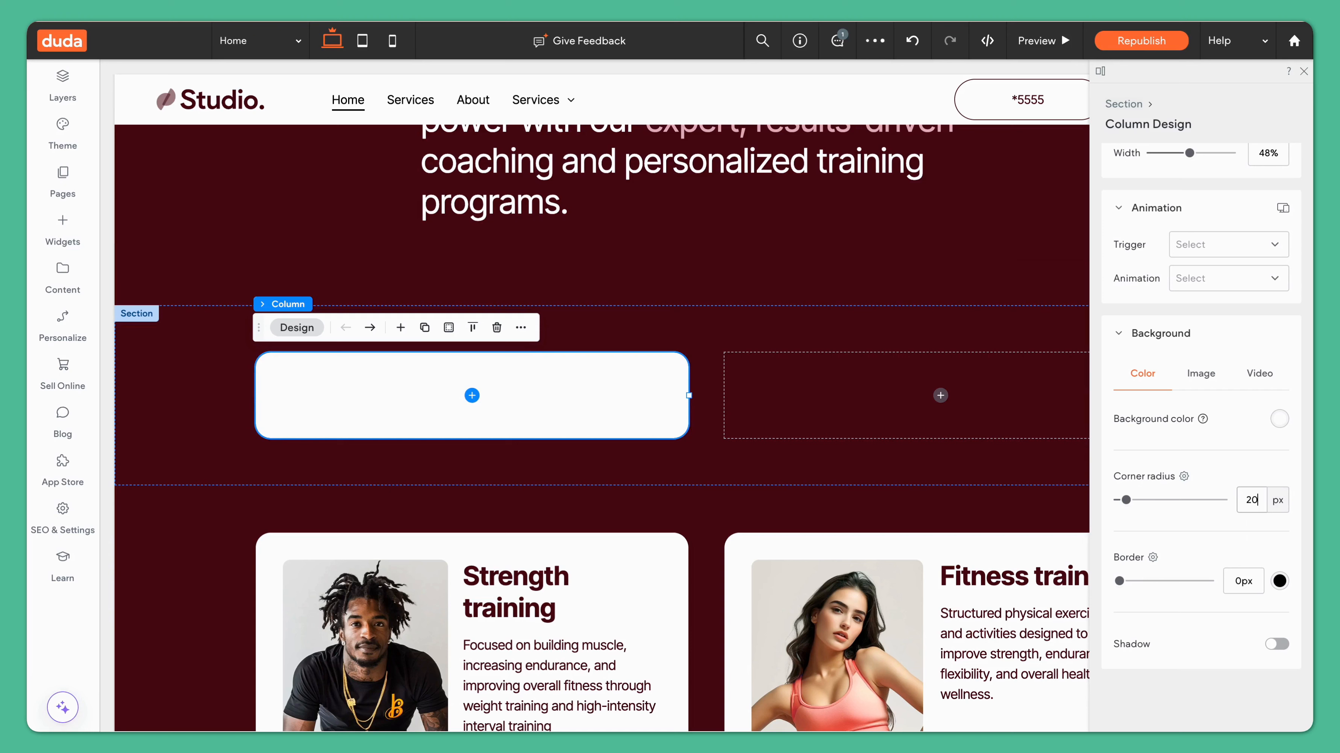
# Step: Add an image widget into the empty column
pyautogui.click(474, 397)
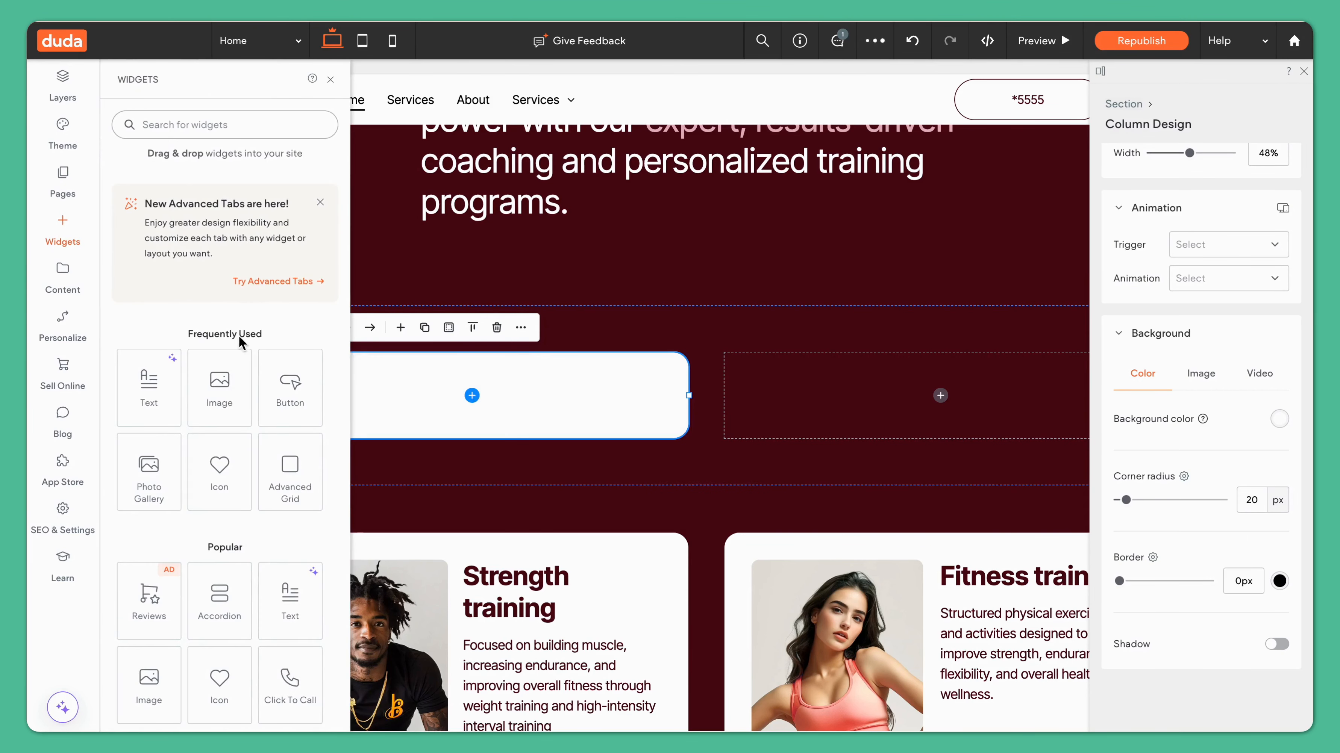
pyautogui.click(229, 387)
pyautogui.click(960, 456)
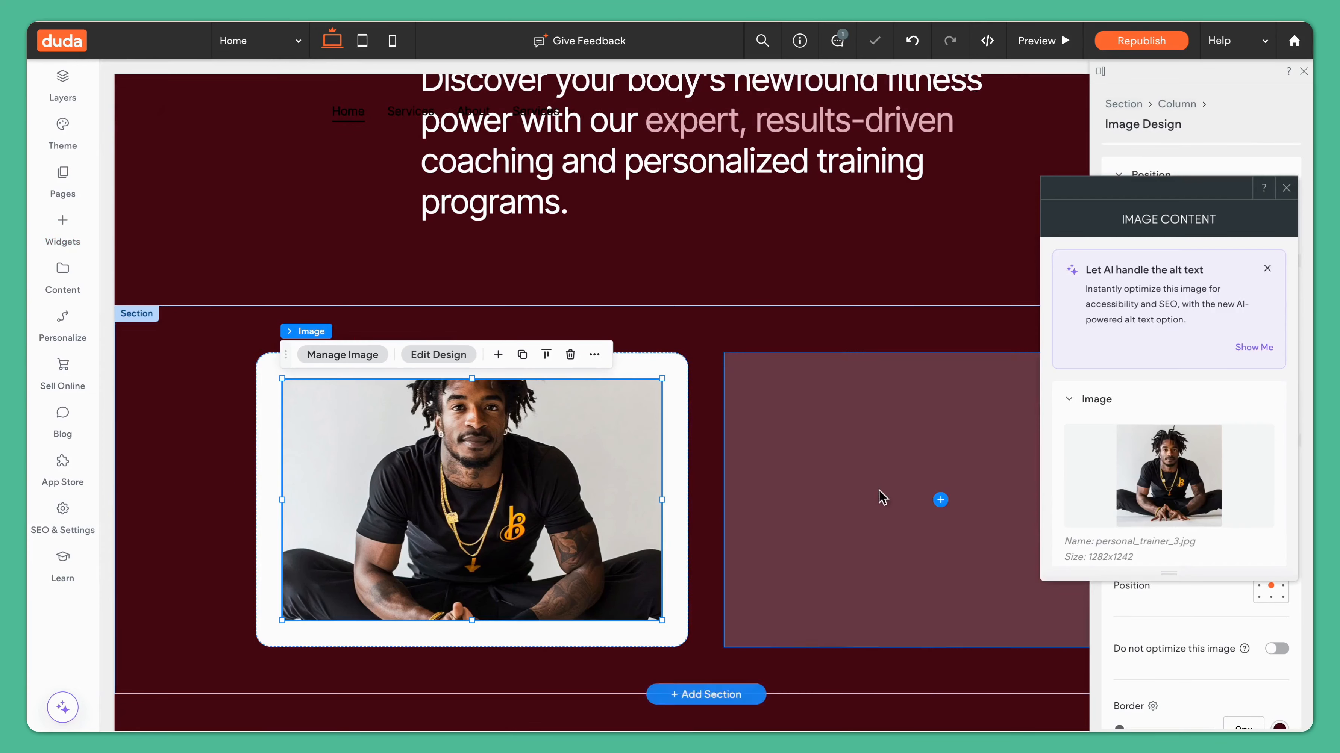
# Step: Set the image's width to 50%
pyautogui.click(1285, 190)
pyautogui.scroll(-7, 1302, 565)
pyautogui.scroll(6, 1213, 521)
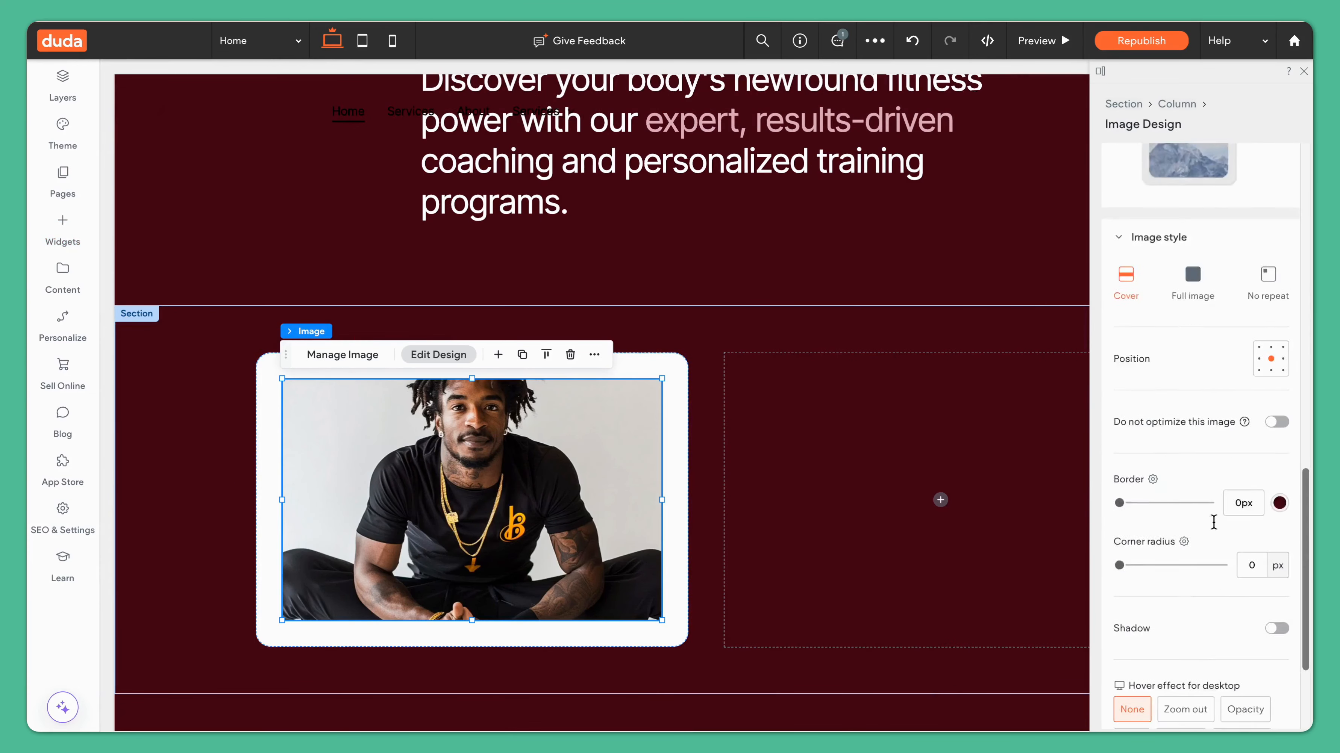
pyautogui.scroll(-4, 1213, 520)
pyautogui.scroll(10, 1223, 331)
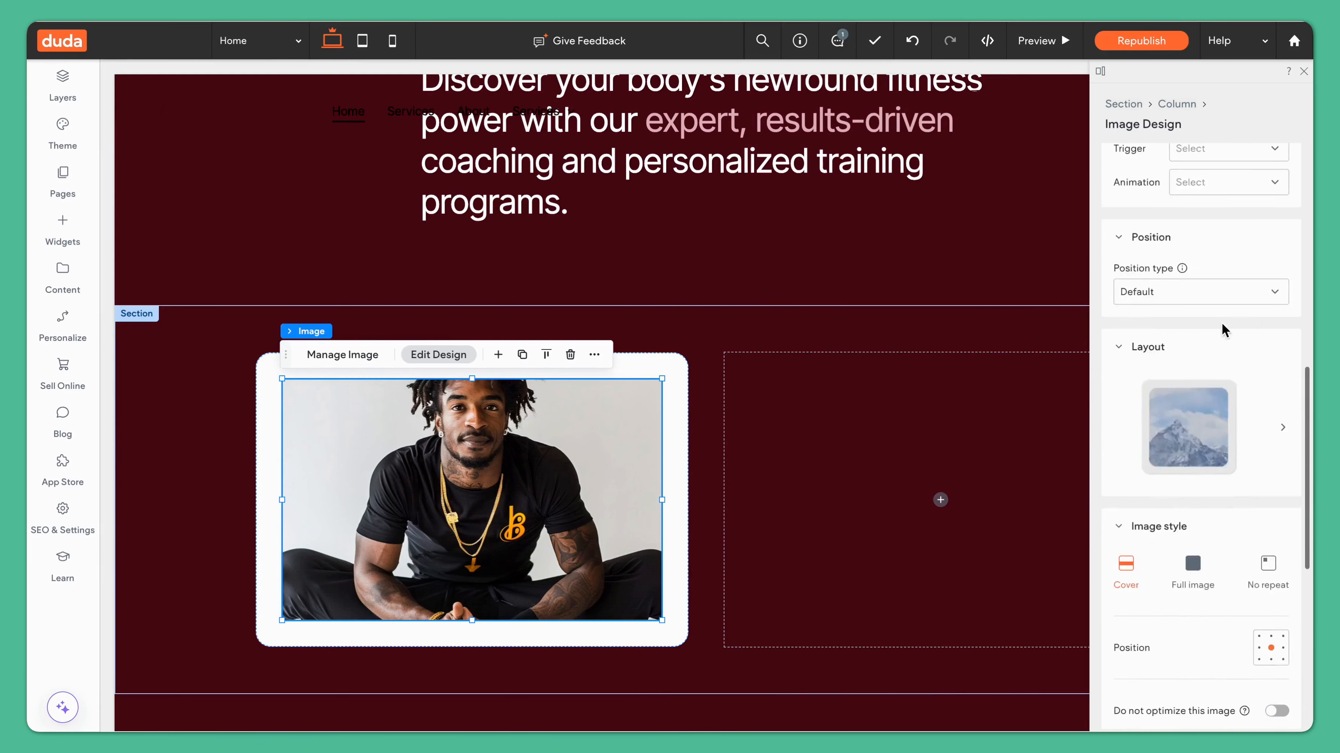
pyautogui.doubleClick(1242, 369)
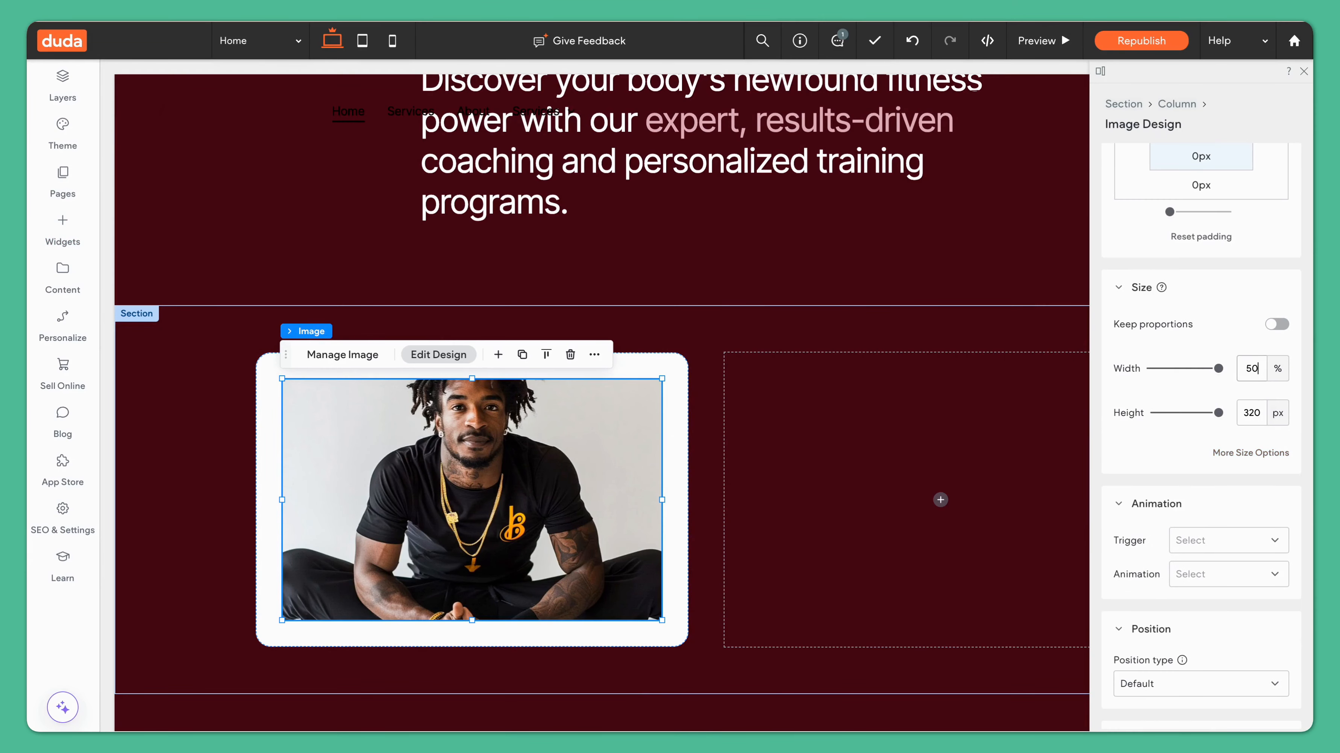
pyautogui.press('Return')
# Step: Align the column's content horizontally to the left
pyautogui.click(589, 449)
pyautogui.scroll(5, 1134, 238)
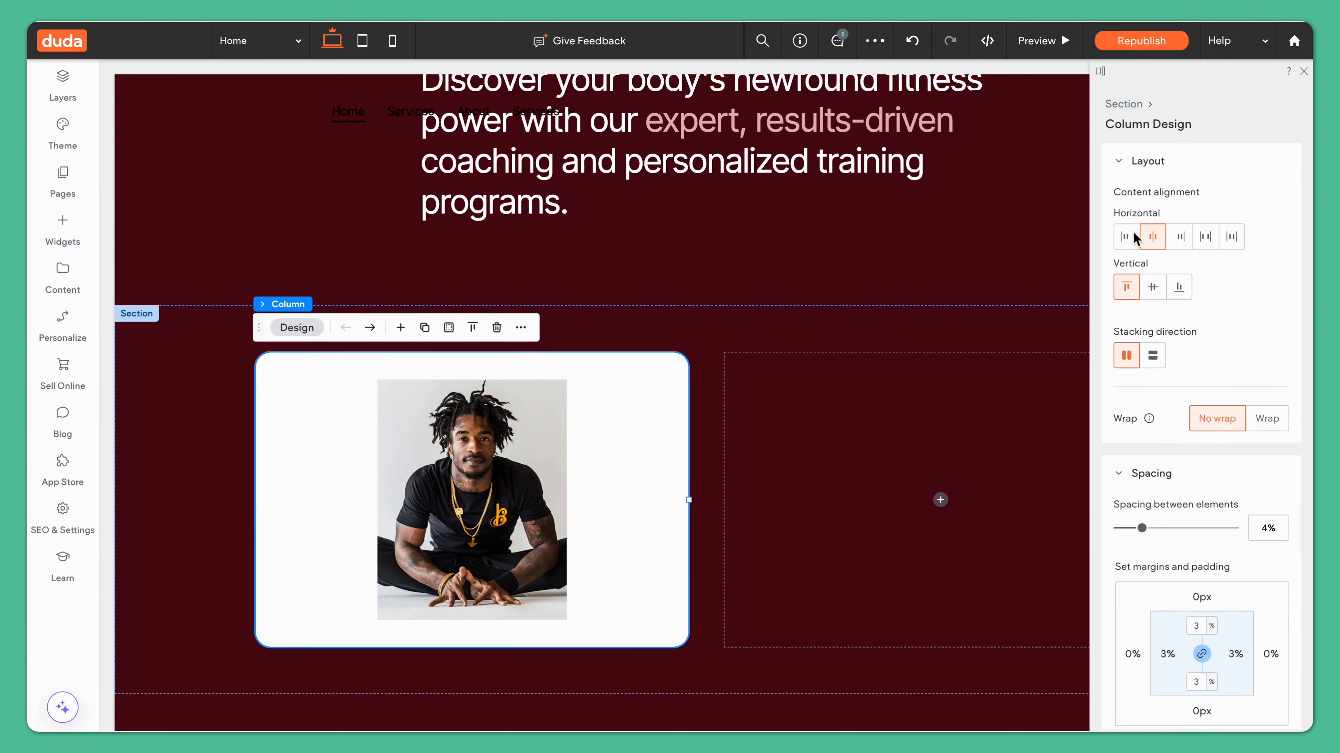
pyautogui.click(1133, 238)
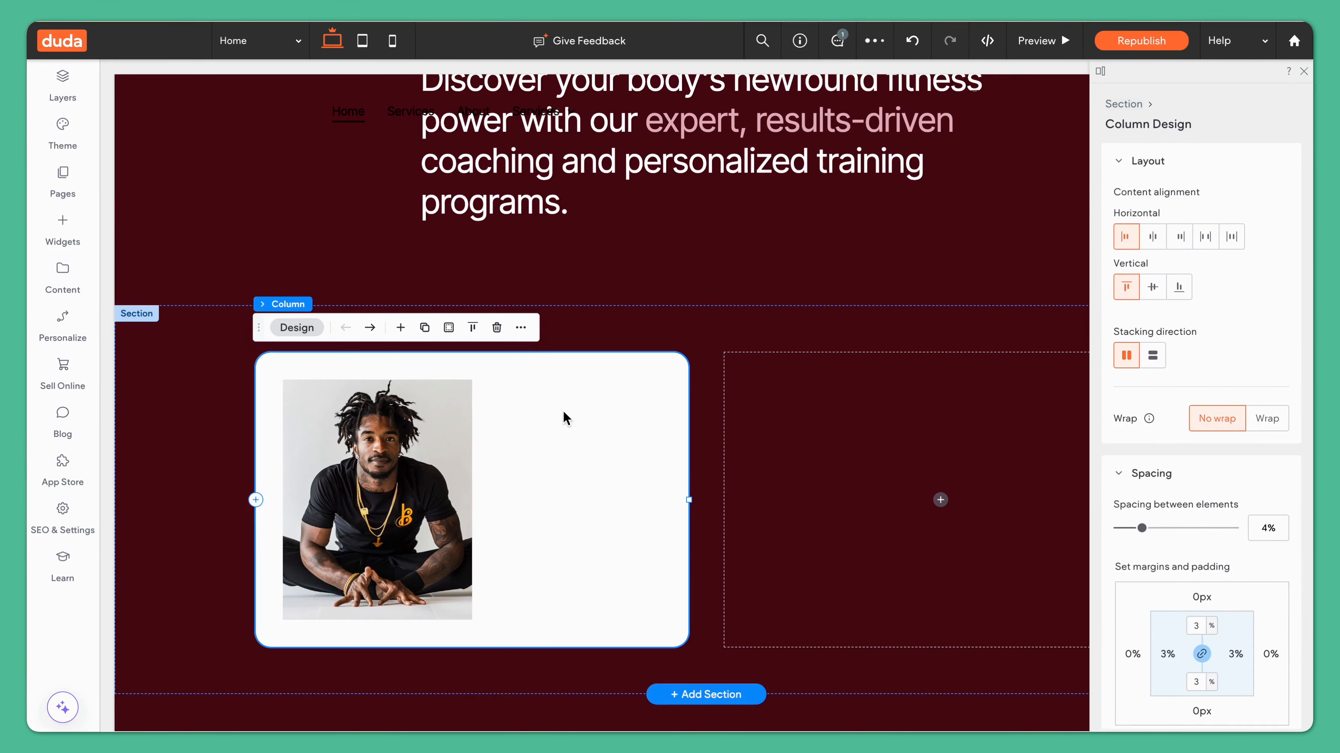
# Step: Add a vertical Inner Column beside the image in the column
pyautogui.click(400, 328)
pyautogui.write('inner')
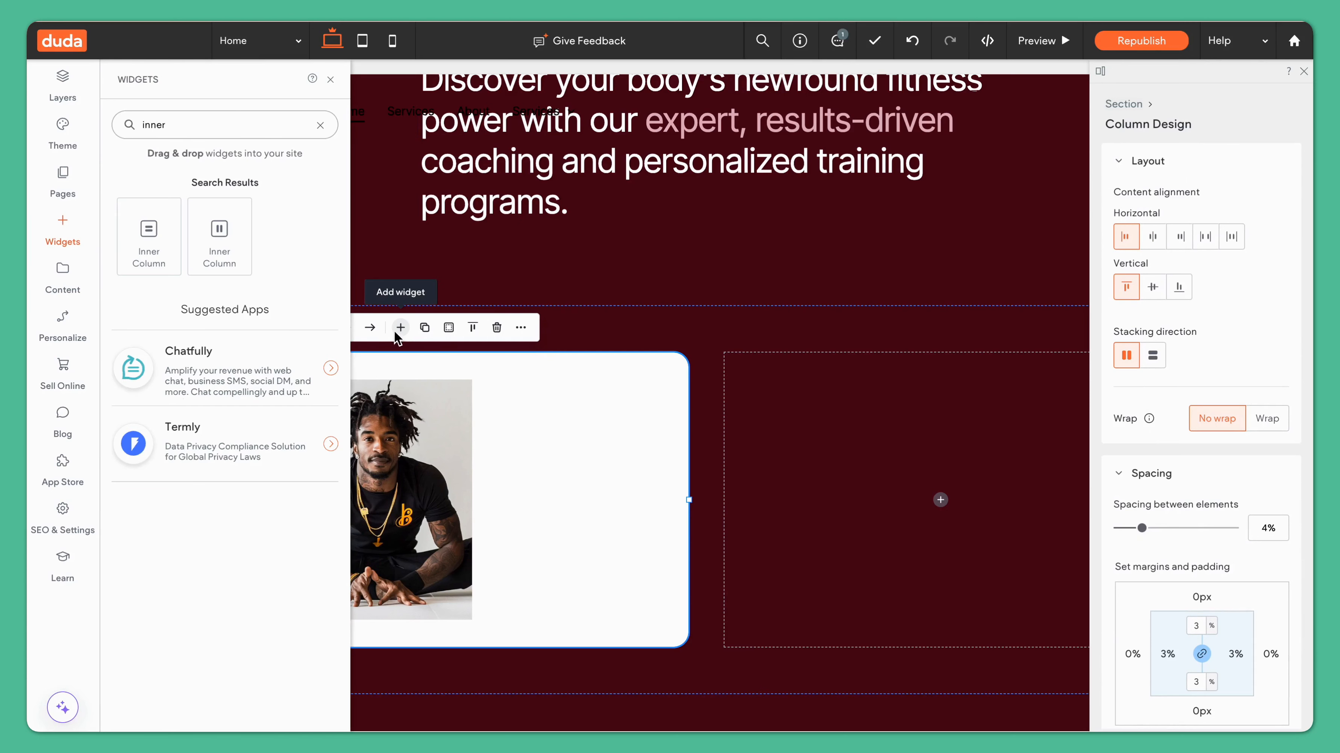
pyautogui.click(145, 239)
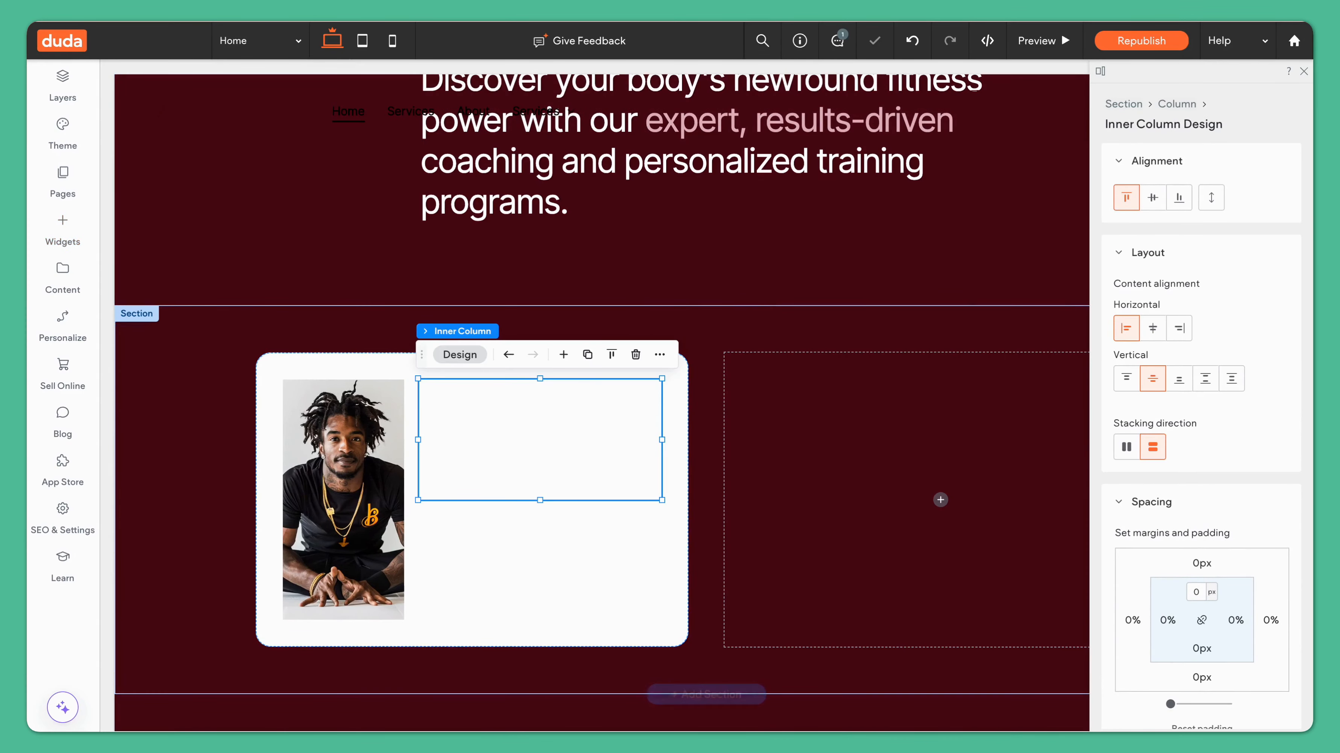
# Step: Set the inner column's width to 50% and stretch its height down to match the image
pyautogui.scroll(-5, 1217, 523)
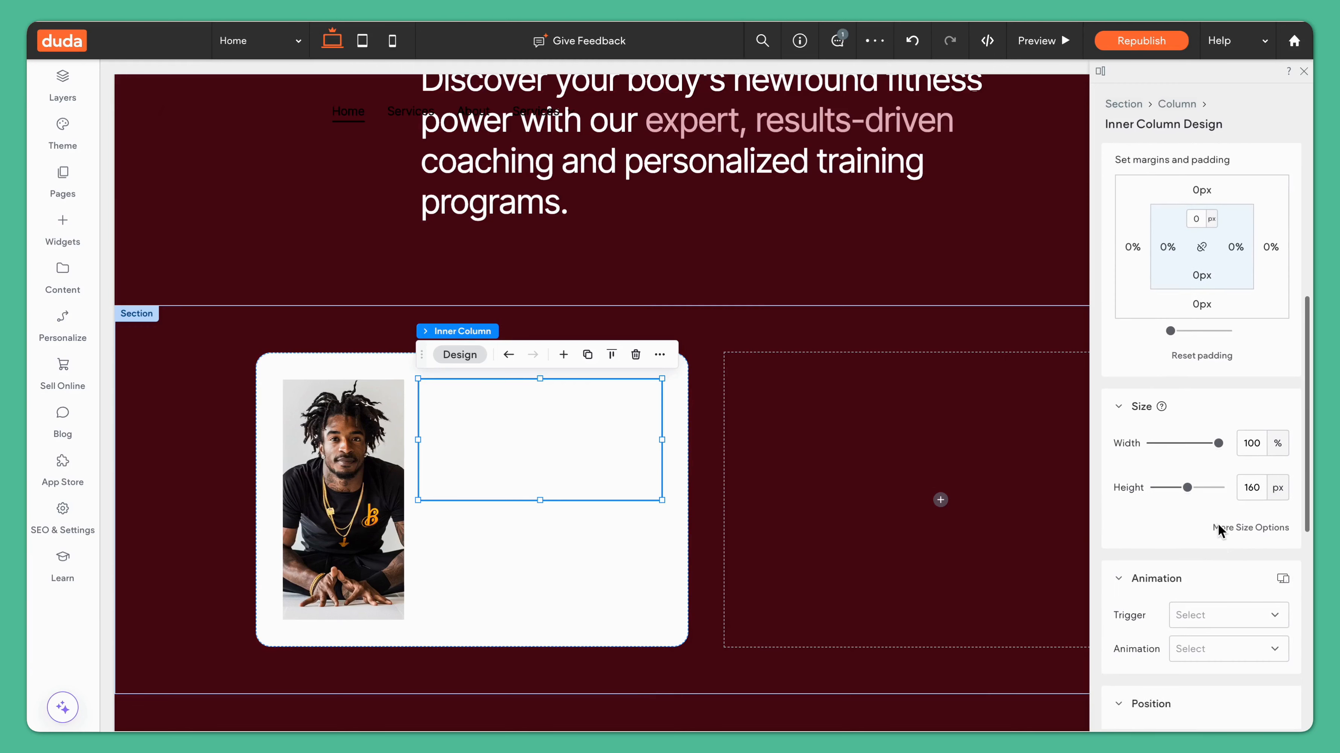
pyautogui.click(1260, 426)
pyautogui.write('5')
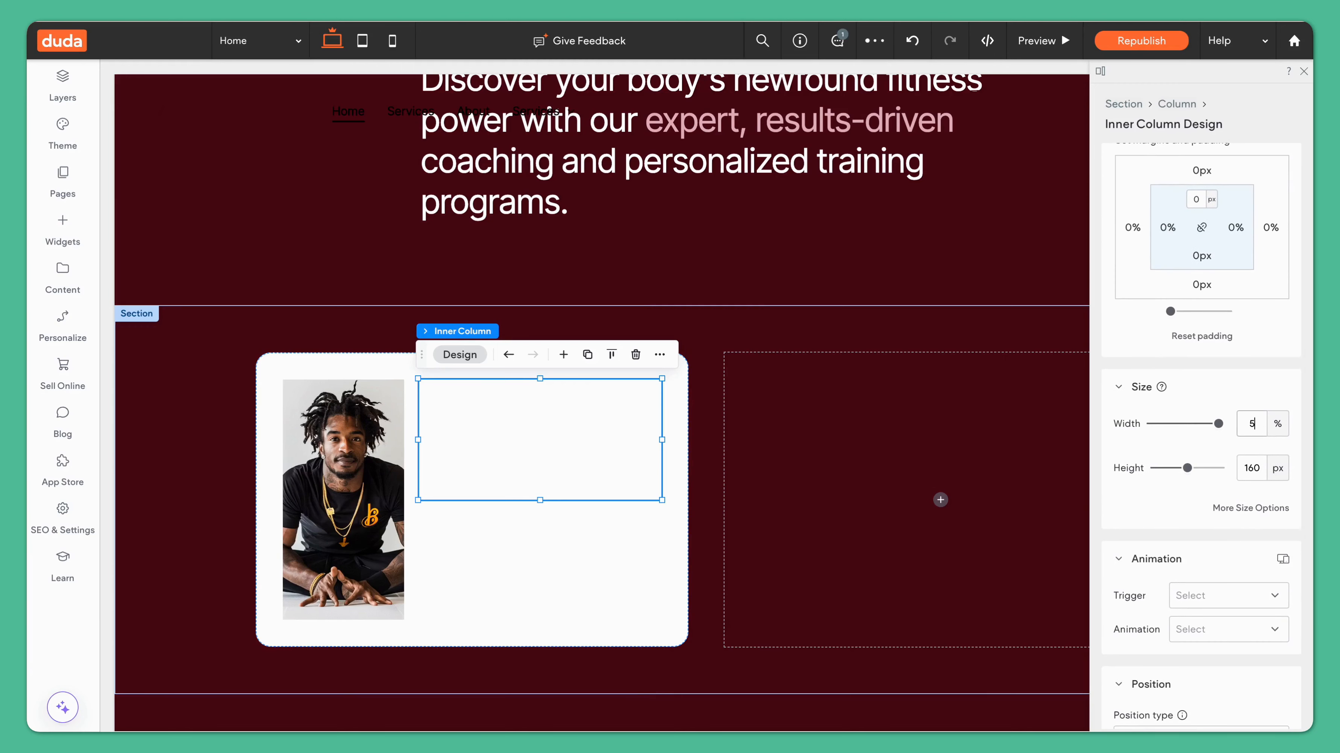
pyautogui.write('0')
pyautogui.moveTo(570, 500); pyautogui.dragTo(557, 625)
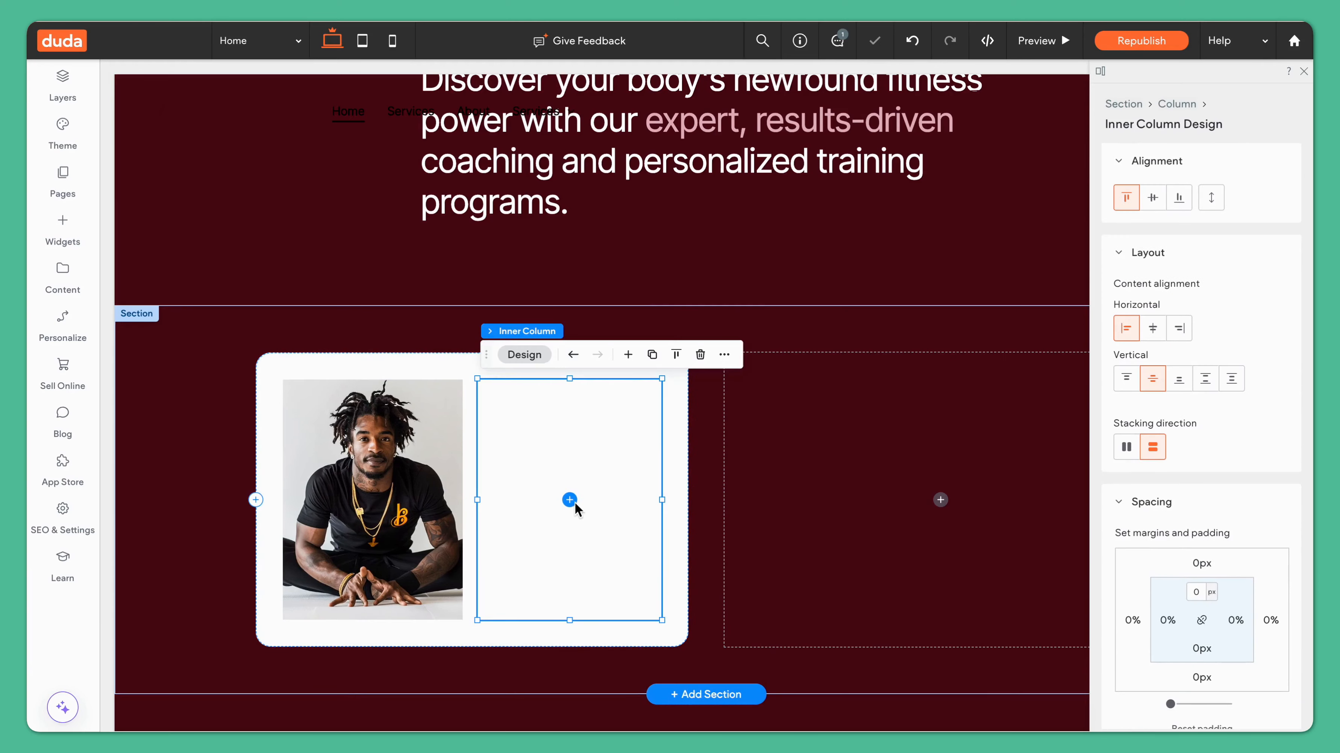
# Step: Add a nested vertical Inner Column inside it and widen it to the full width
pyautogui.click(570, 501)
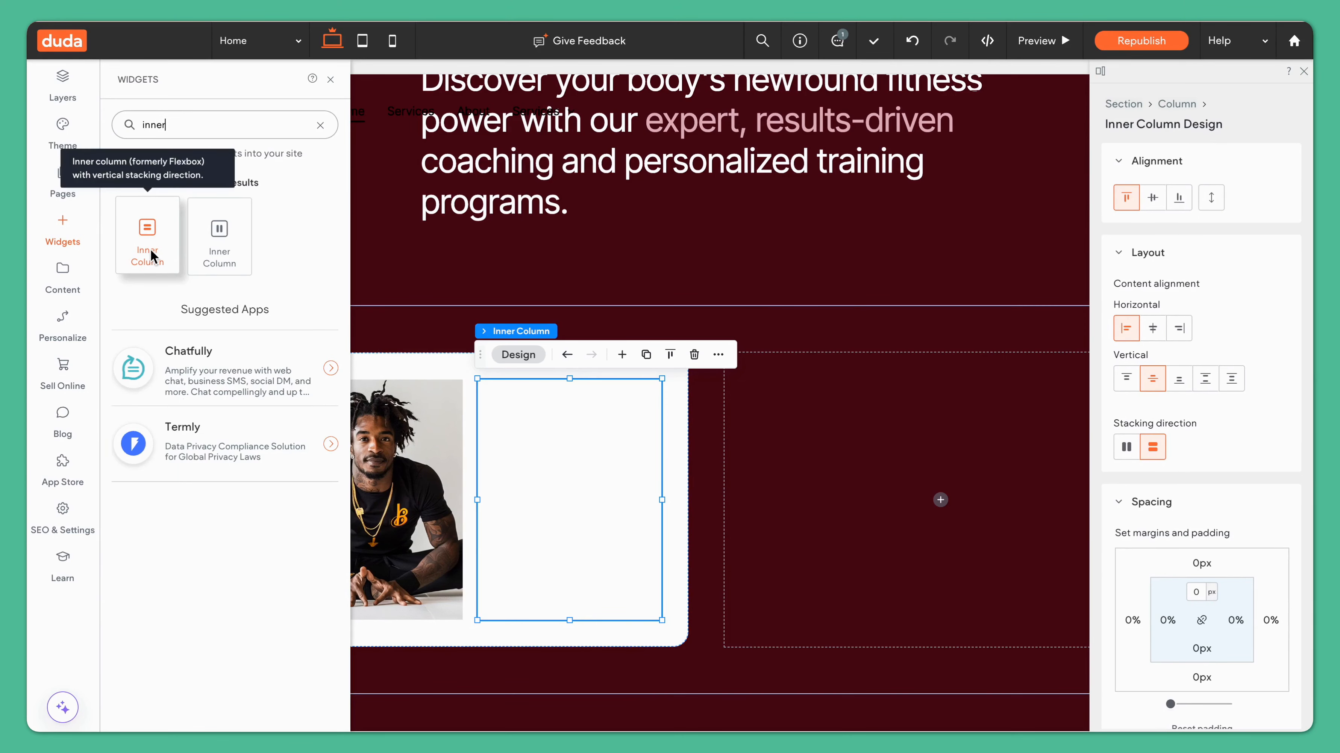
pyautogui.click(152, 256)
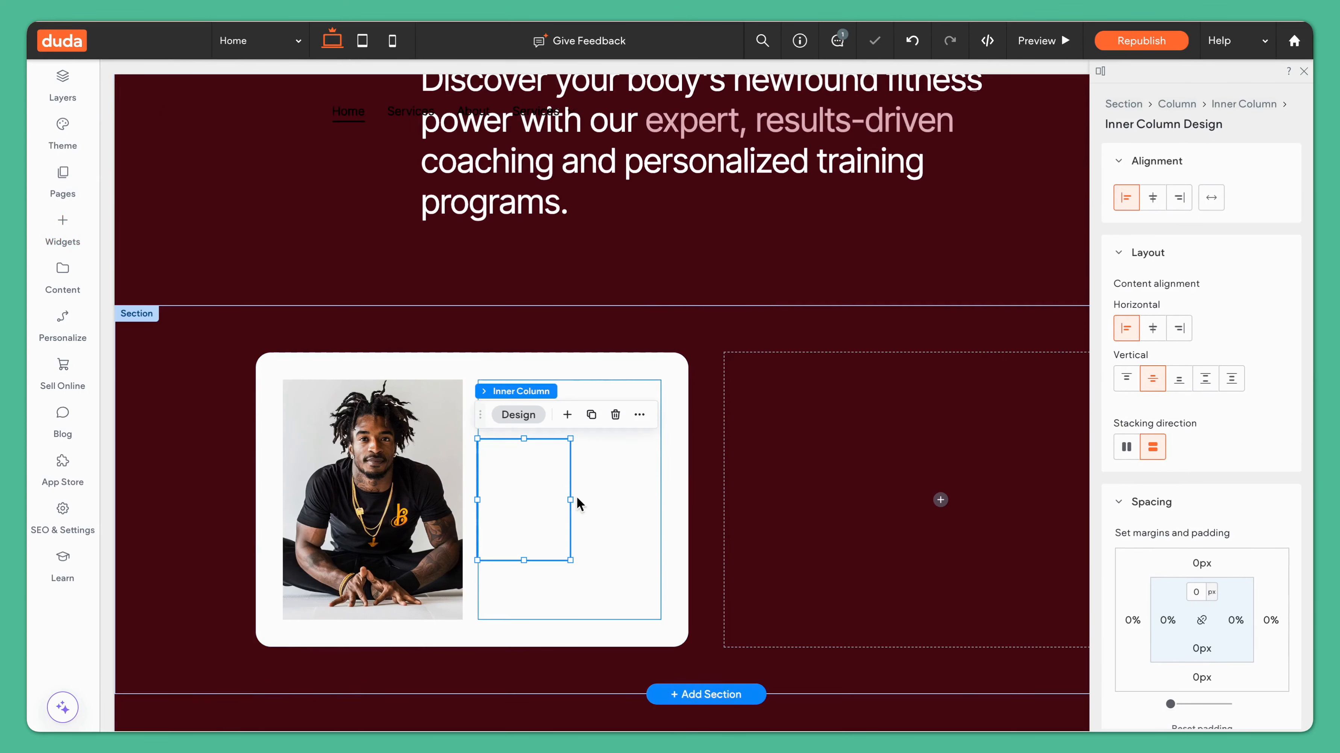
pyautogui.moveTo(572, 499); pyautogui.dragTo(662, 500)
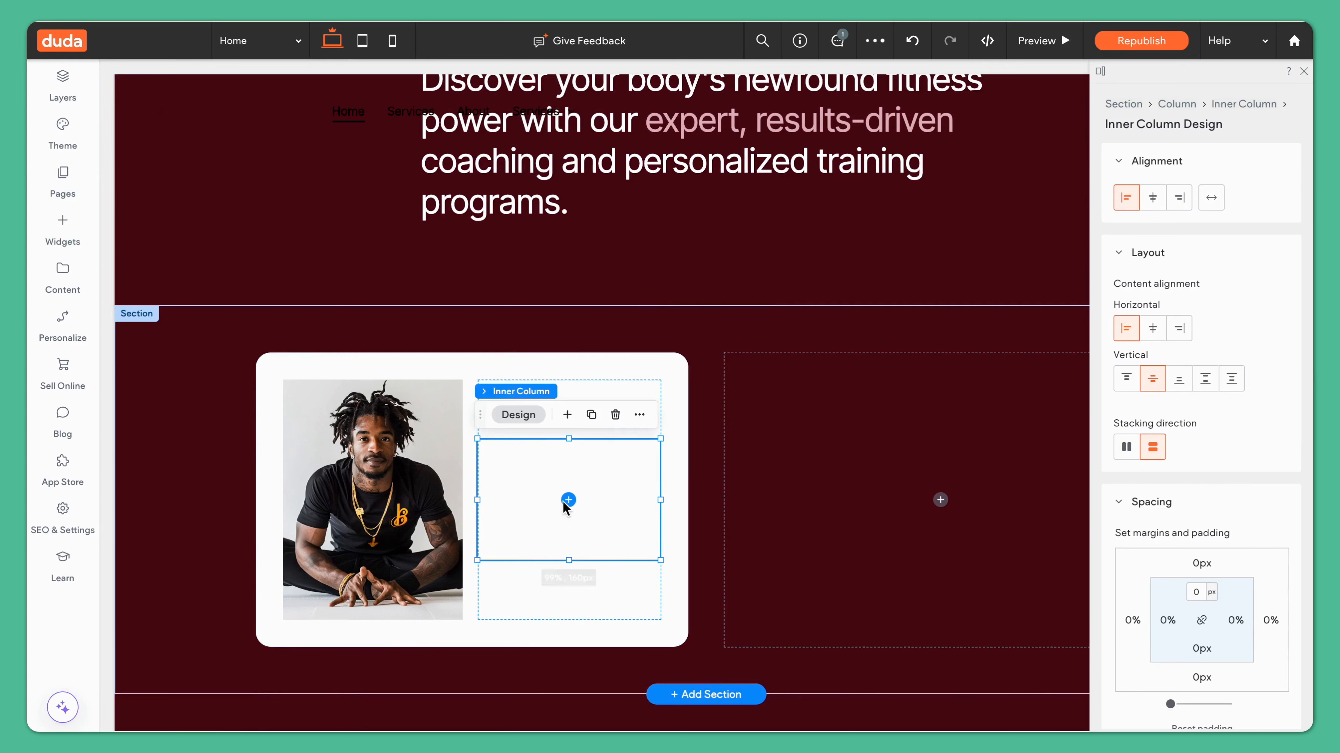
# Step: Add a Text widget into the nested inner column
pyautogui.click(569, 500)
pyautogui.write('te')
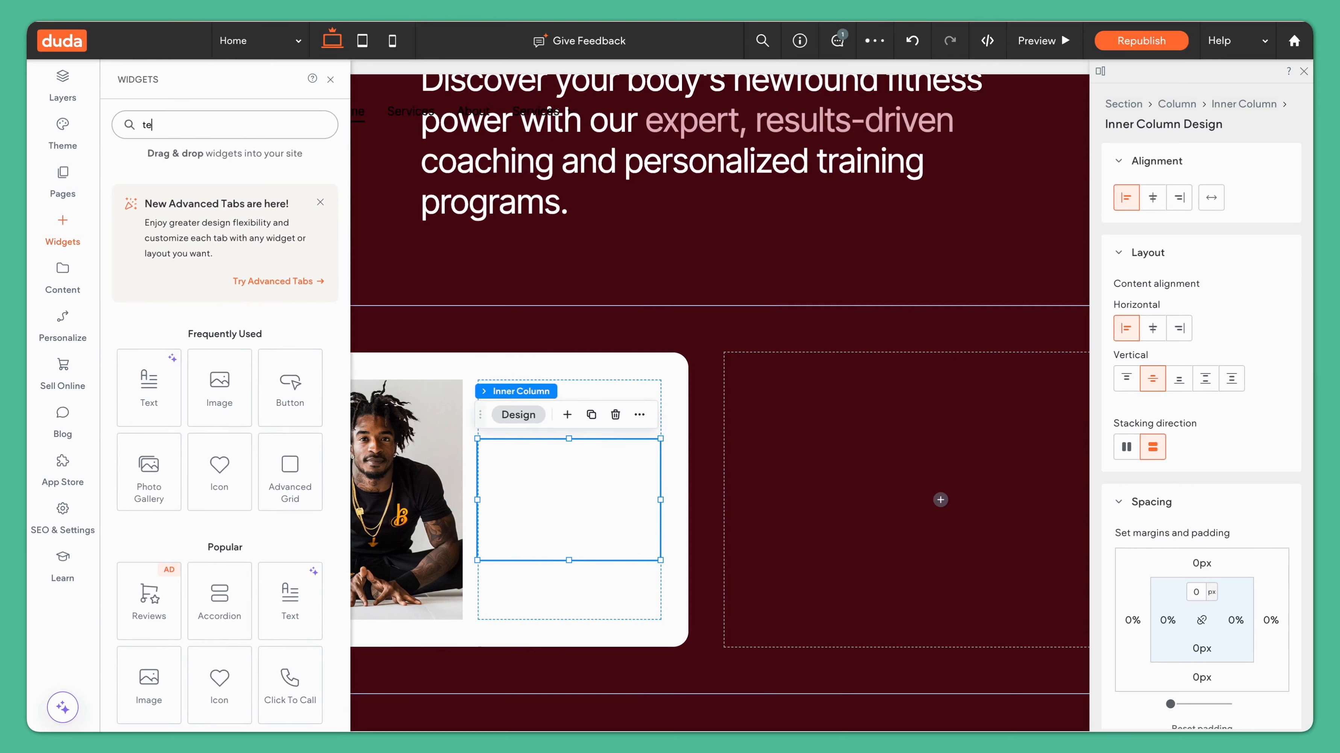
pyautogui.write('xt')
pyautogui.click(152, 240)
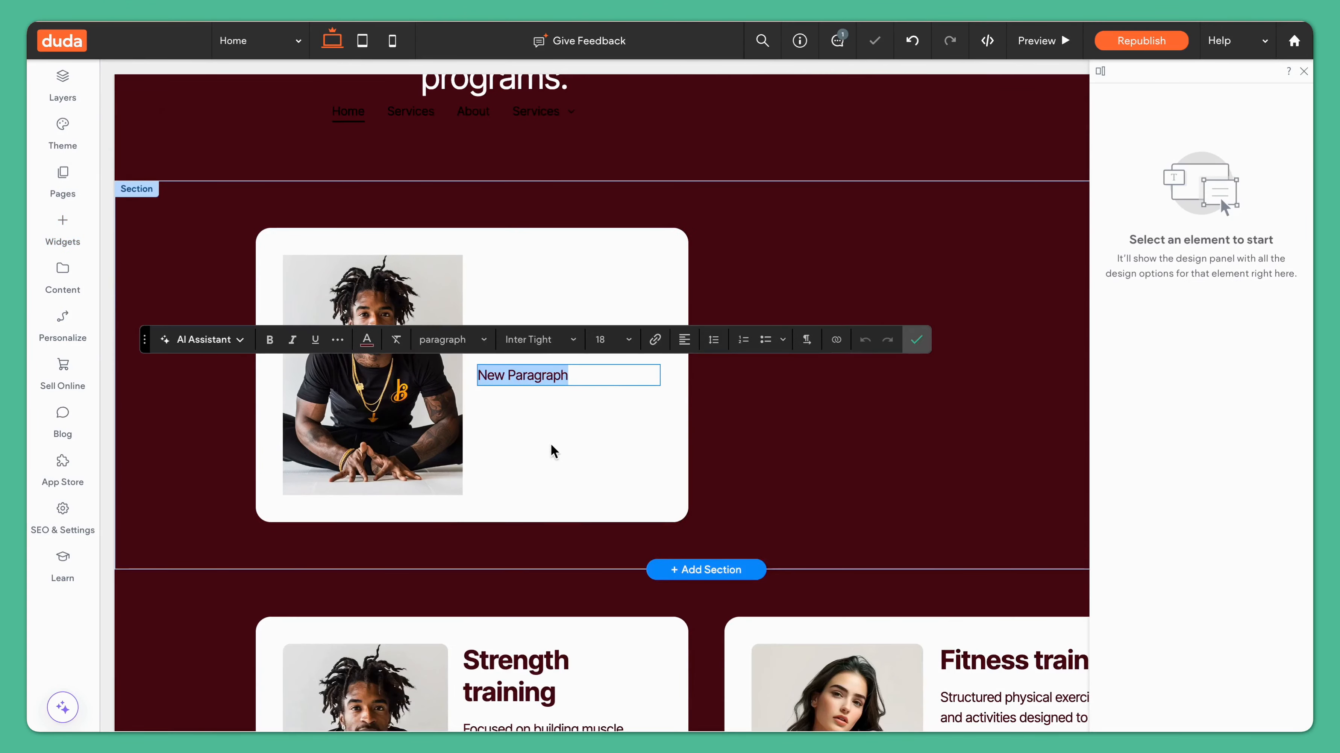
# Step: Turn the new text into a Heading 4 reading "Strength training"
pyautogui.click(476, 340)
pyautogui.click(486, 504)
pyautogui.write('St')
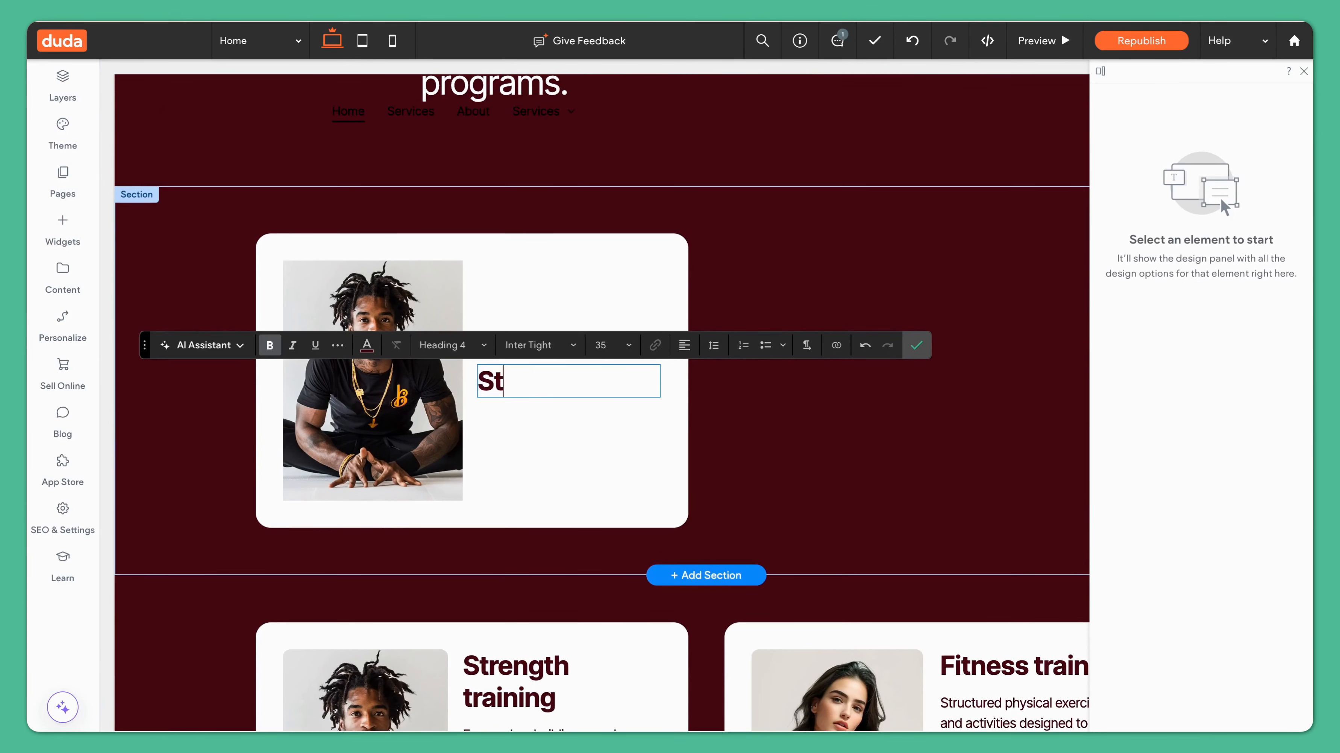
pyautogui.write('rength')
pyautogui.press('BackSpace')
pyautogui.write('th ')
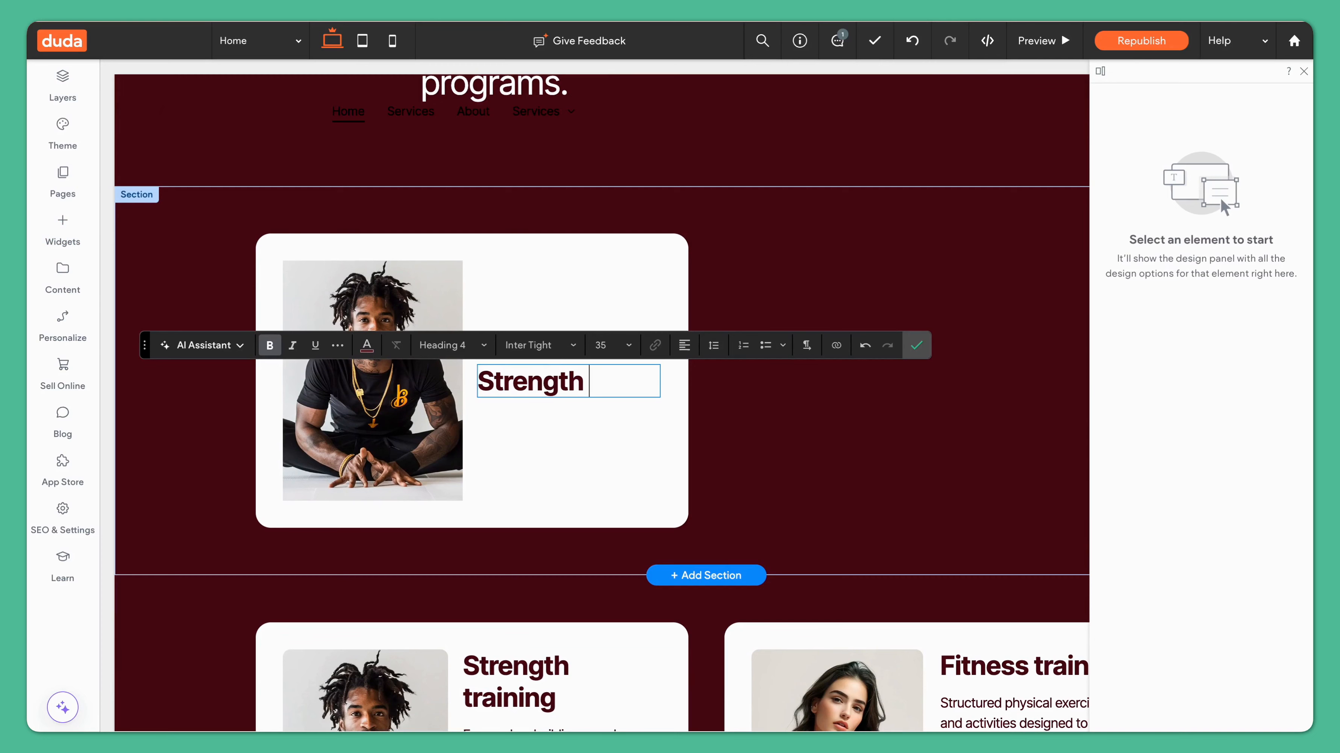
pyautogui.write('training')
pyautogui.click(917, 362)
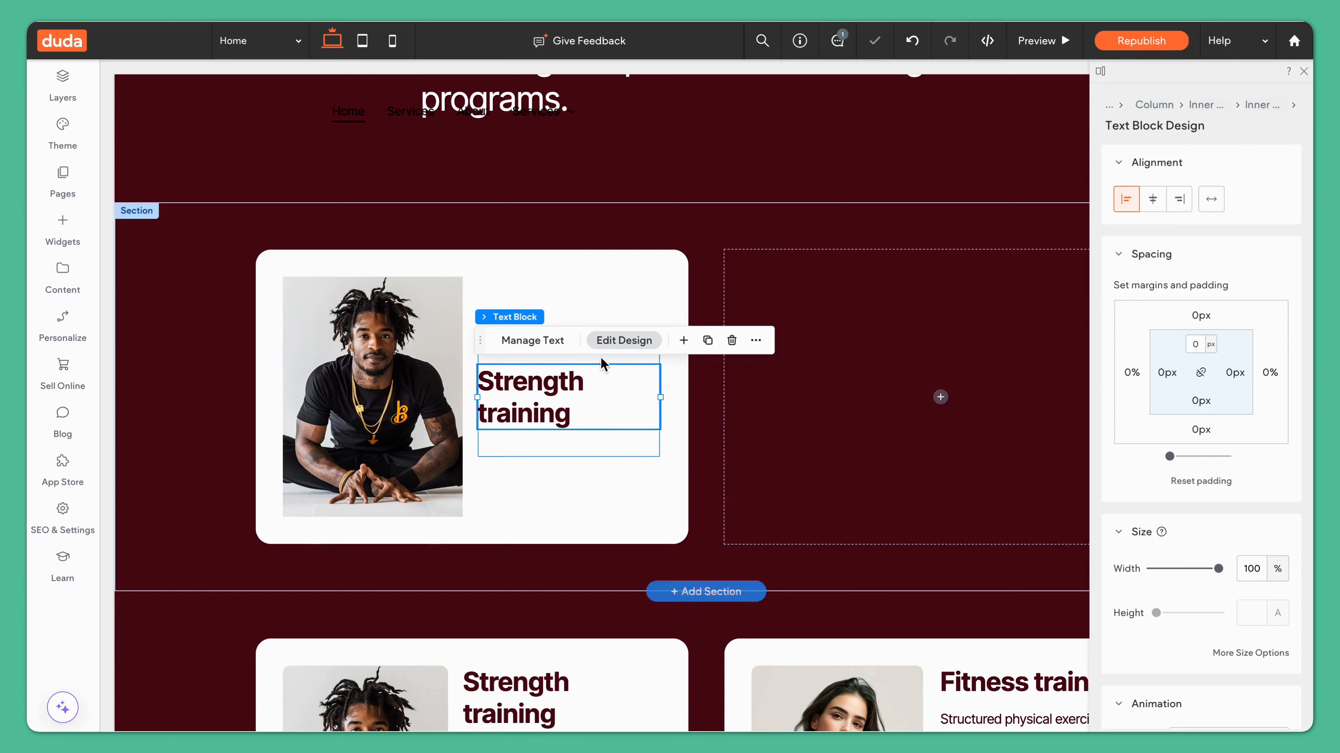
# Step: Add another Text widget below the heading
pyautogui.click(683, 340)
pyautogui.write('text')
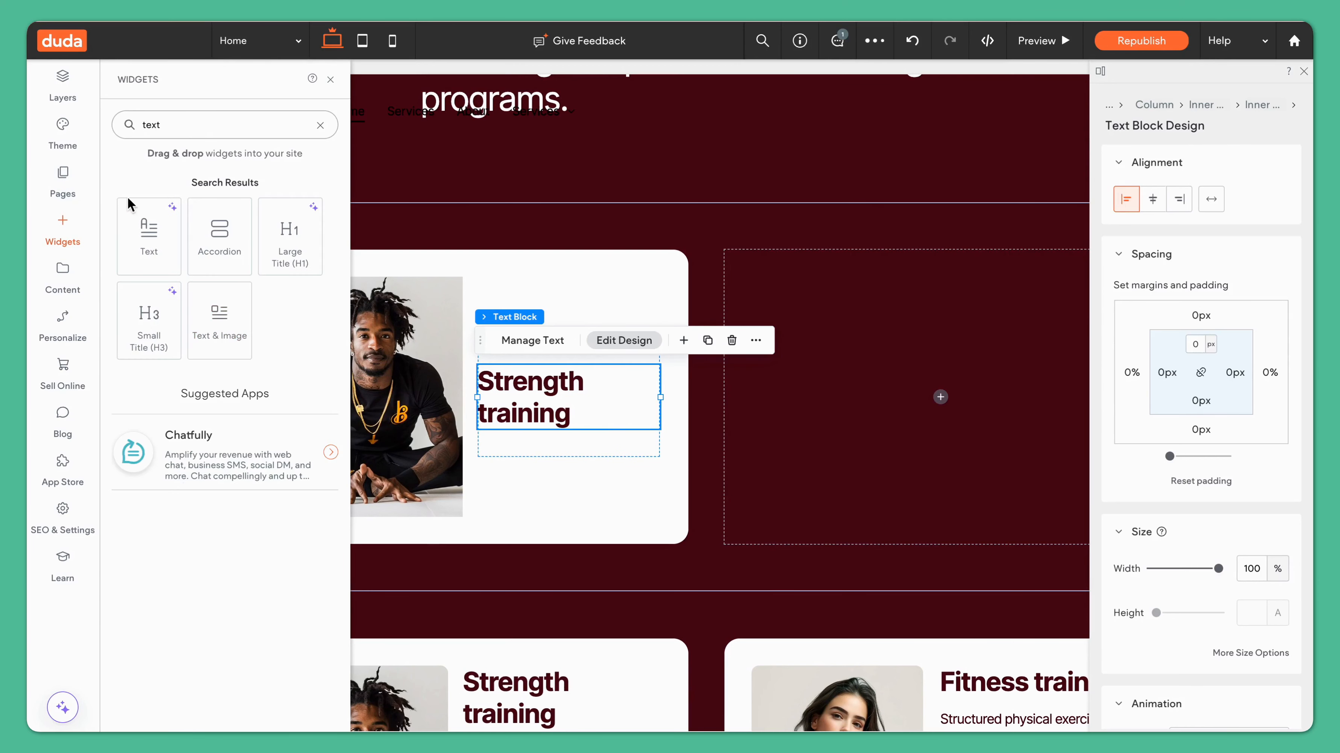
pyautogui.click(148, 227)
# Step: Replace the new paragraph with the description copied from the existing Strength training card
pyautogui.scroll(-3, 503, 479)
pyautogui.click(529, 600)
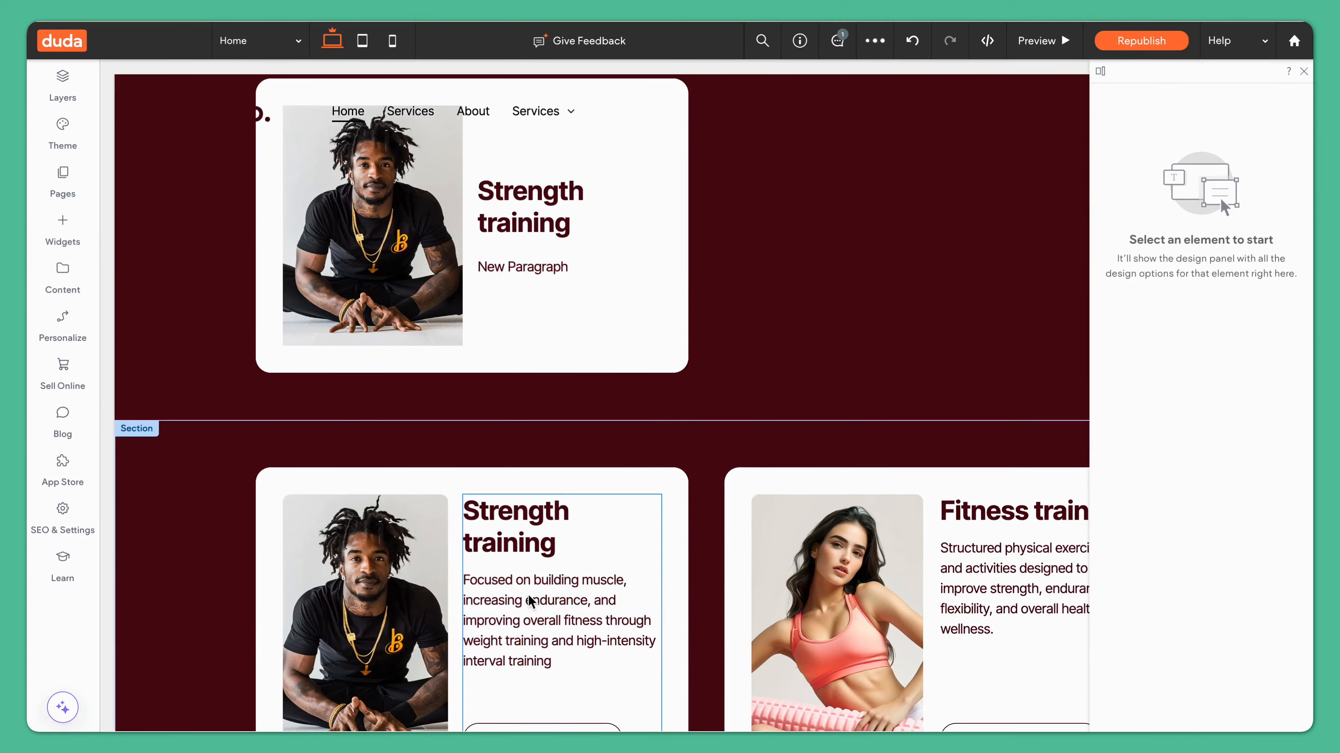
pyautogui.doubleClick(529, 600)
pyautogui.press('super+c')
pyautogui.doubleClick(532, 272)
pyautogui.press('super+v')
pyautogui.click(990, 226)
# Step: Extend the inner text column's height down toward the bottom of the card
pyautogui.scroll(2, 698, 213)
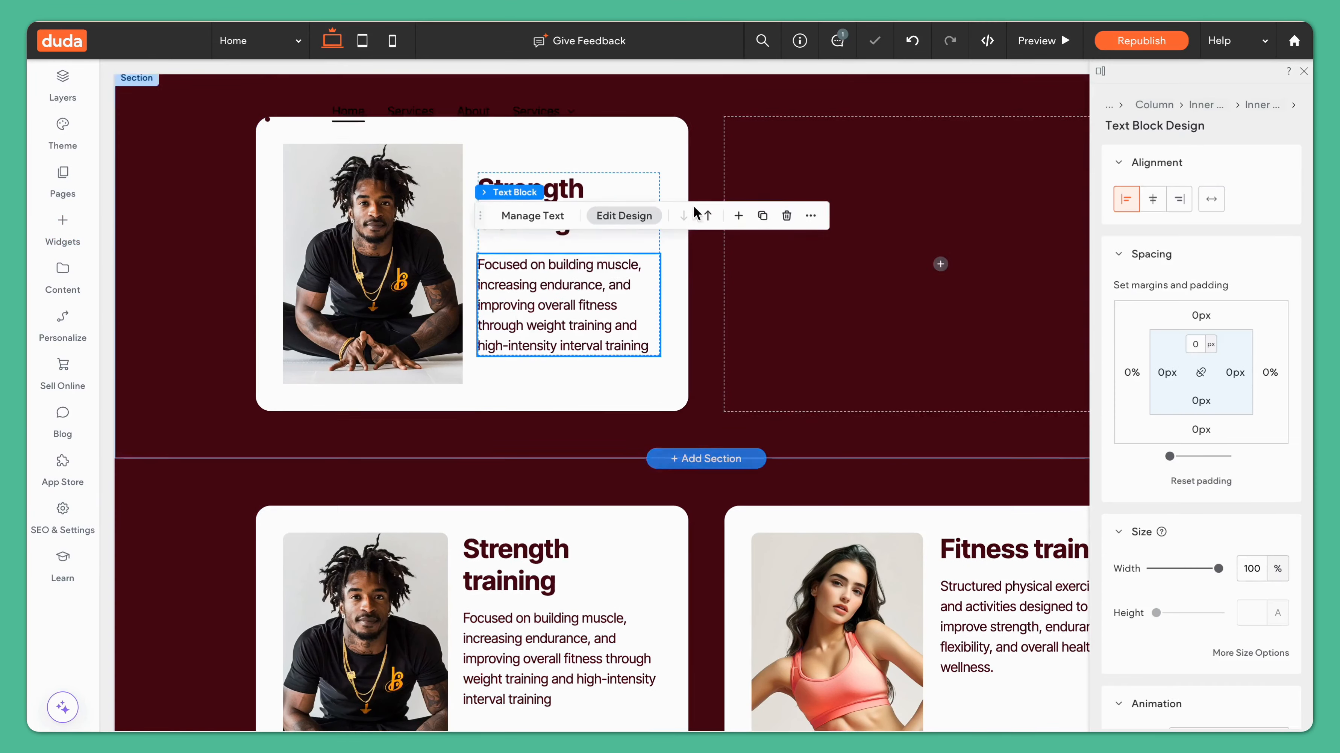
pyautogui.doubleClick(622, 248)
pyautogui.click(622, 246)
pyautogui.click(919, 198)
pyautogui.click(597, 294)
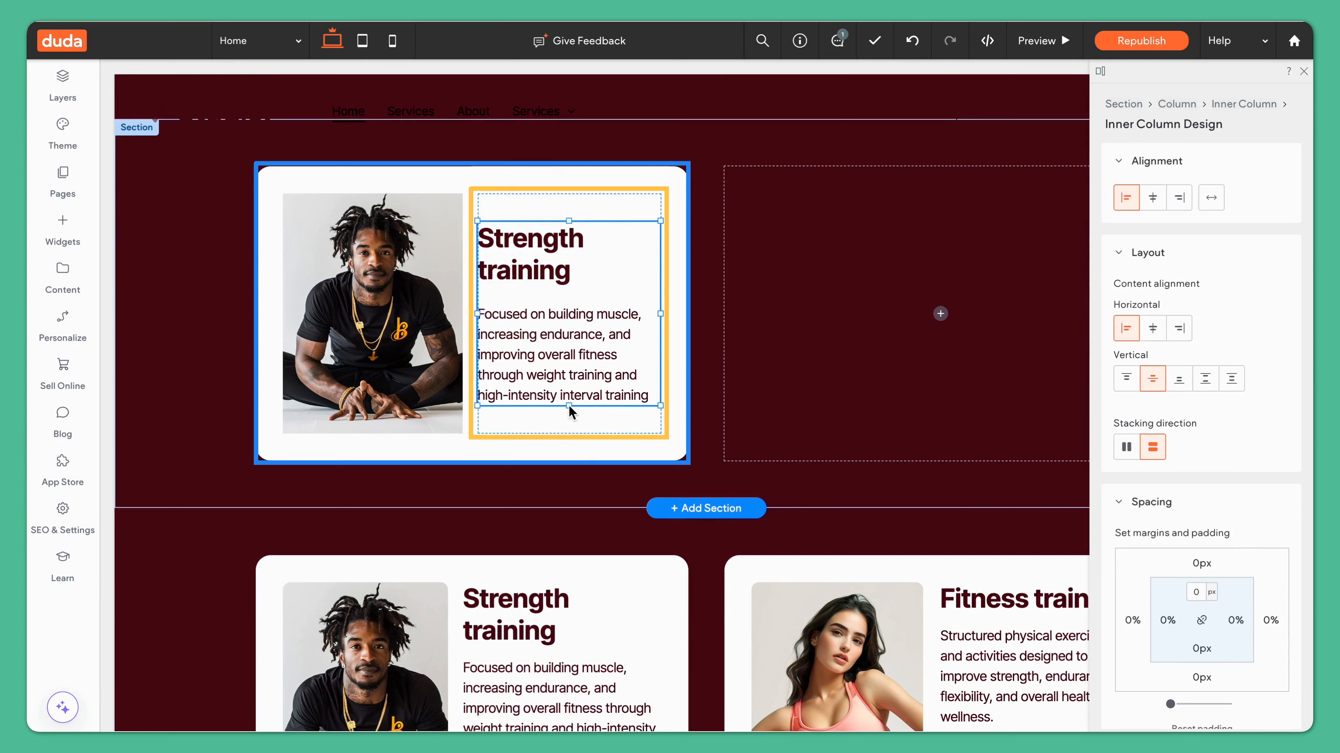
pyautogui.moveTo(569, 375); pyautogui.dragTo(594, 422)
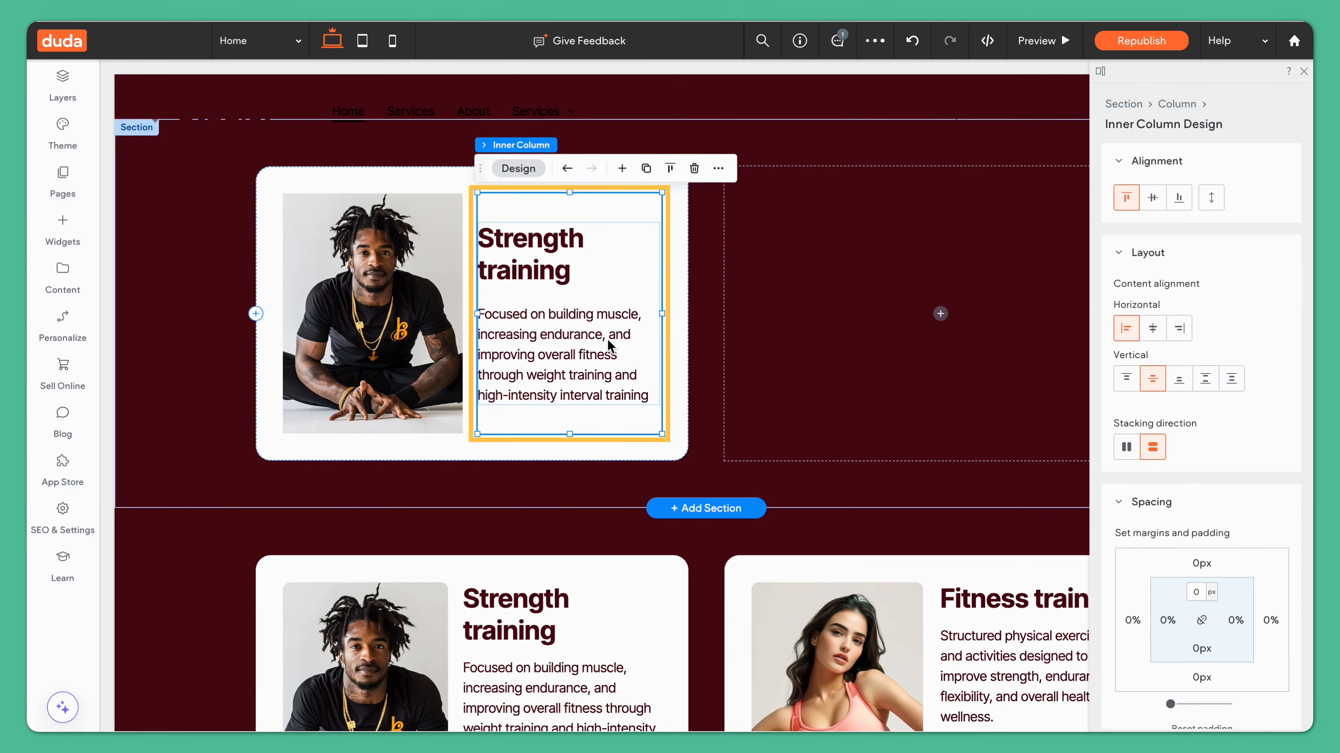
# Step: Add a Button widget below the description inside the inner column
pyautogui.click(623, 169)
pyautogui.write('butt')
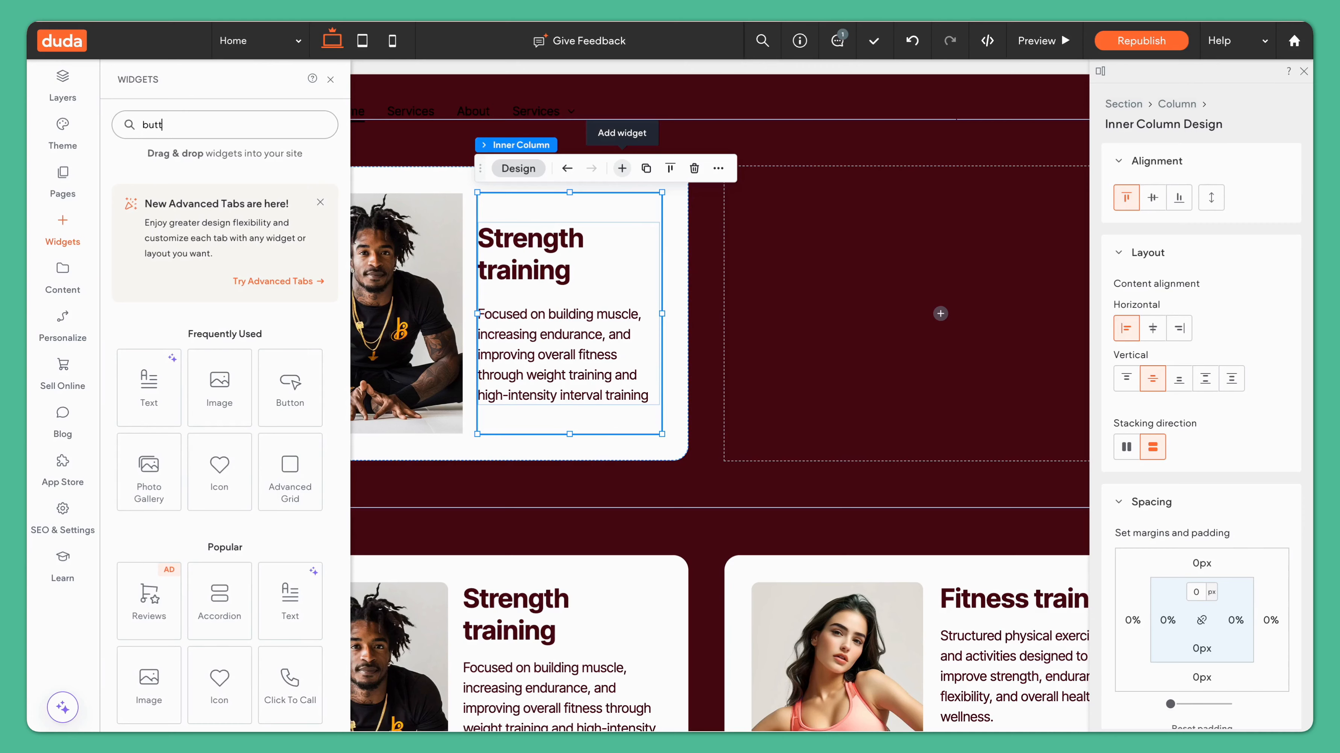
pyautogui.moveTo(145, 240); pyautogui.dragTo(168, 236)
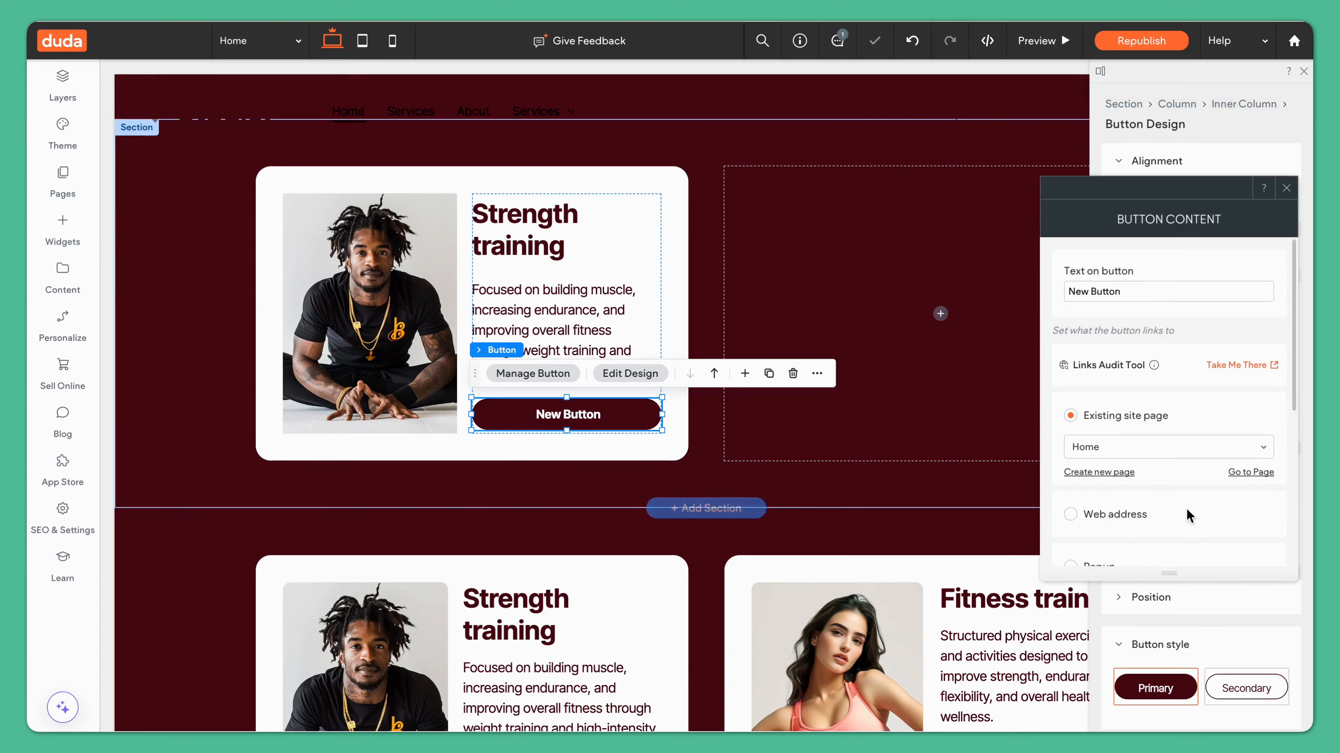
# Step: Set the button's text to "Learn more" and close the button content dialog
pyautogui.tripleClick(1152, 290)
pyautogui.write('Le')
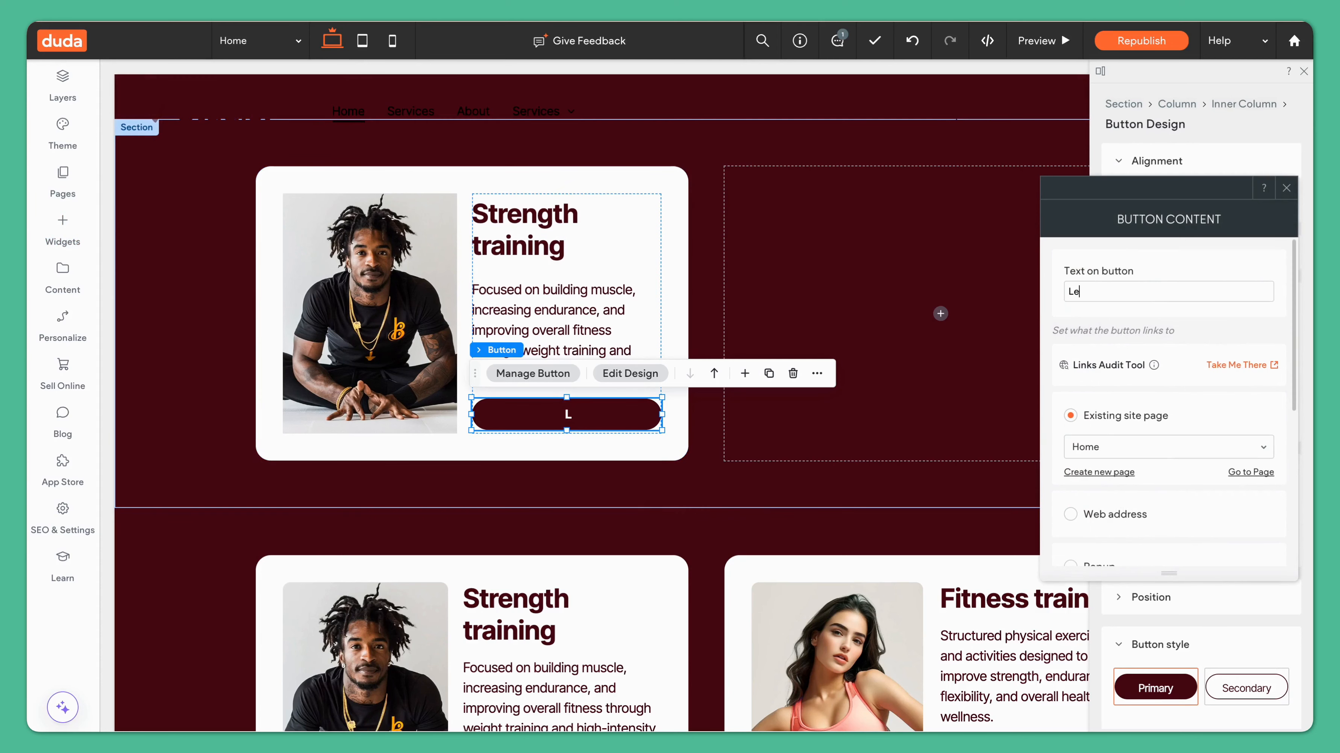
pyautogui.write('arn more')
pyautogui.click(1286, 188)
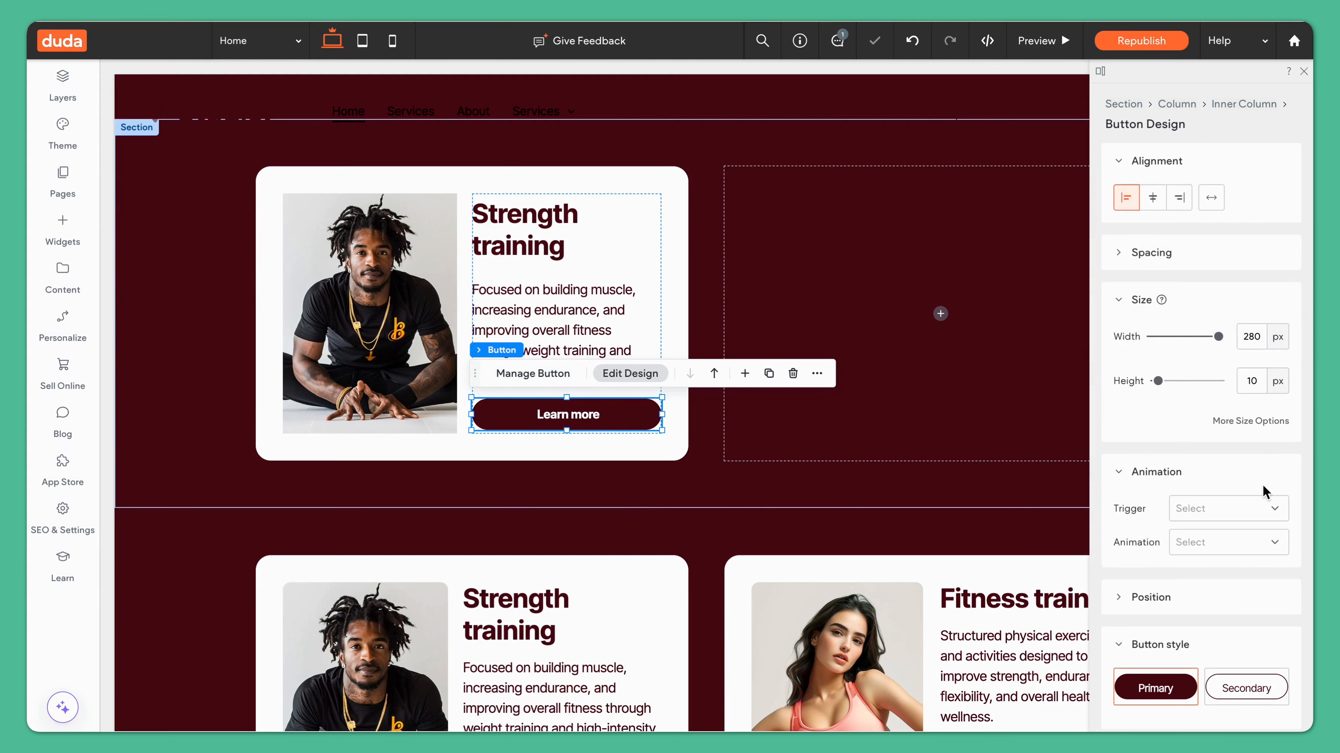
# Step: Switch the button to the Secondary style
pyautogui.scroll(-3, 1255, 501)
pyautogui.click(1242, 547)
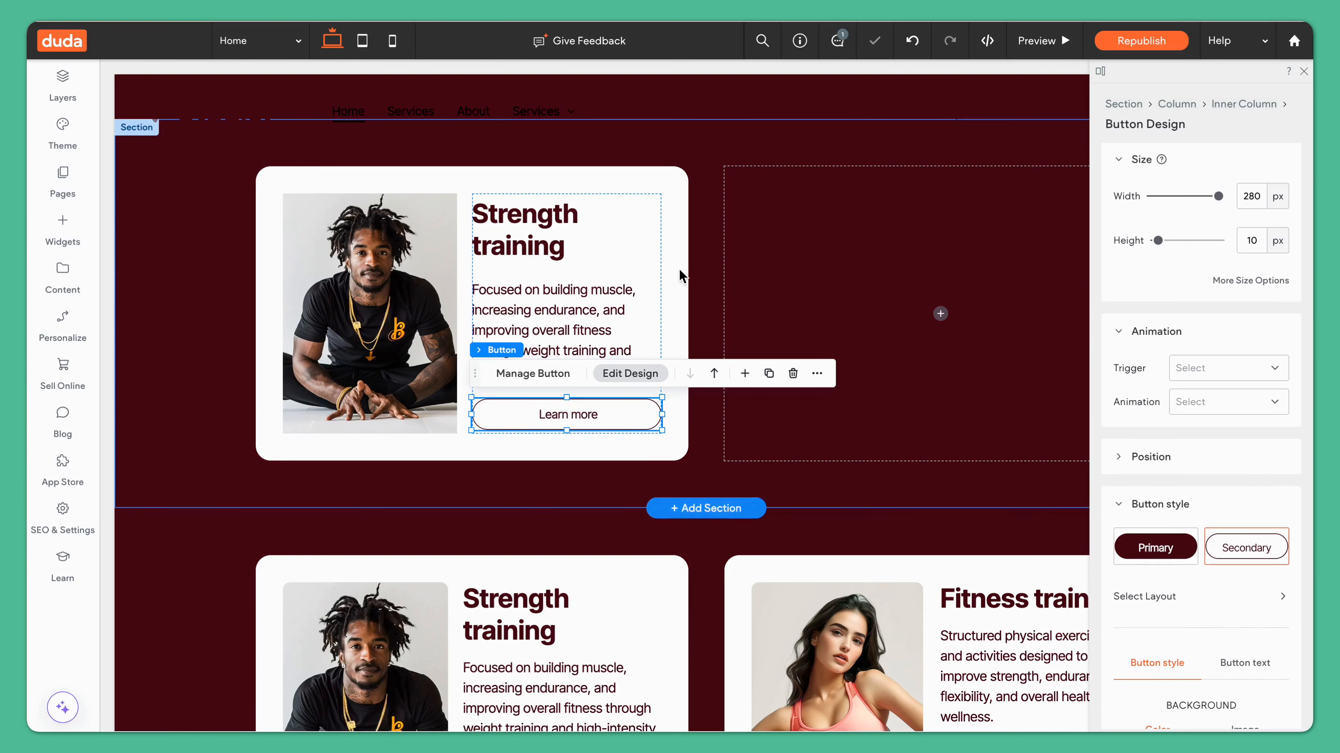
# Step: Distribute the inner column's content vertically with space between
pyautogui.click(645, 395)
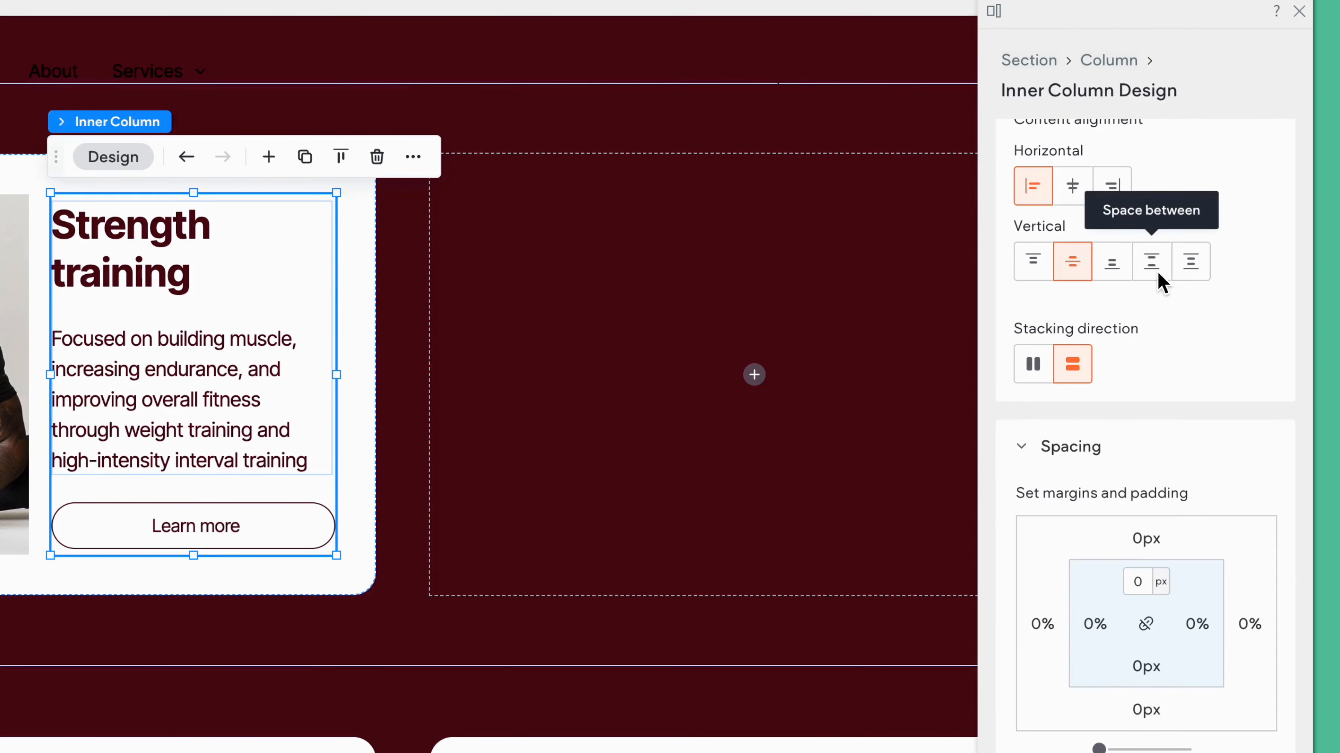
pyautogui.click(1157, 270)
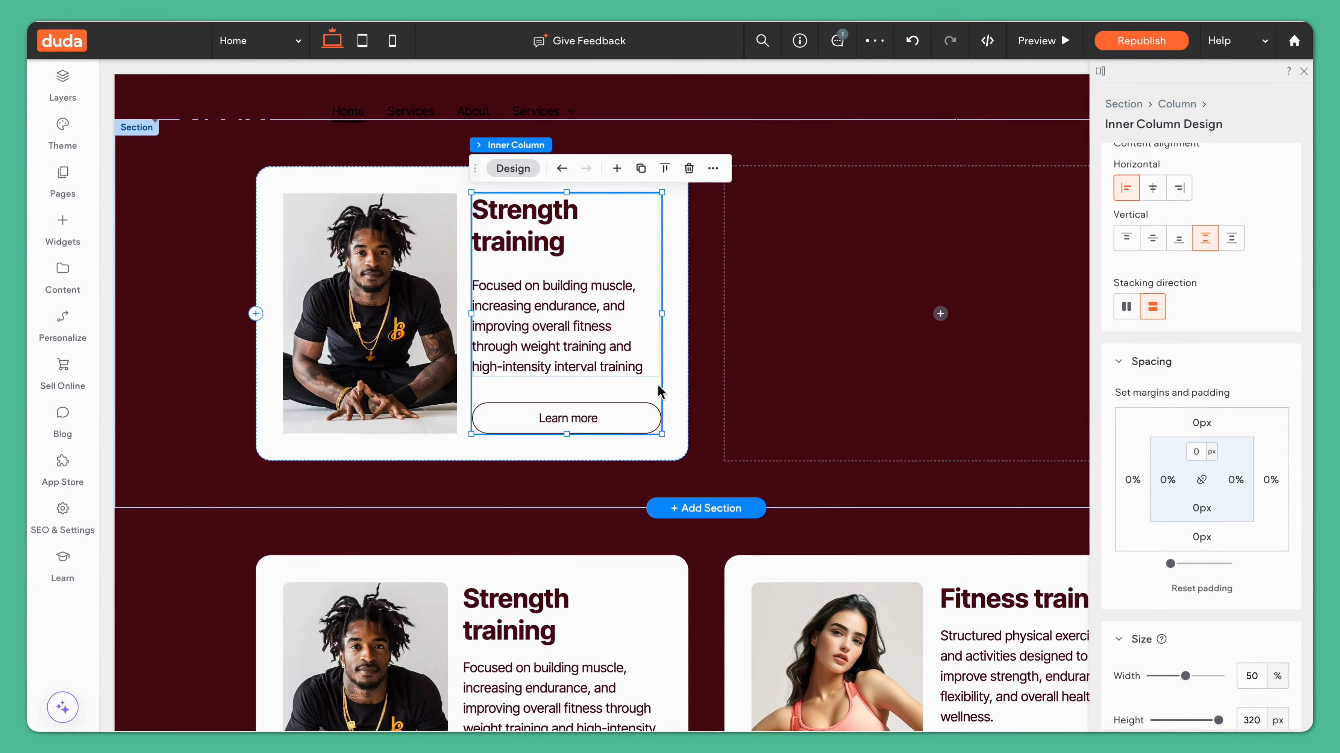
# Step: Set the nested text column and its parent inner column to Stretch alignment
pyautogui.click(634, 302)
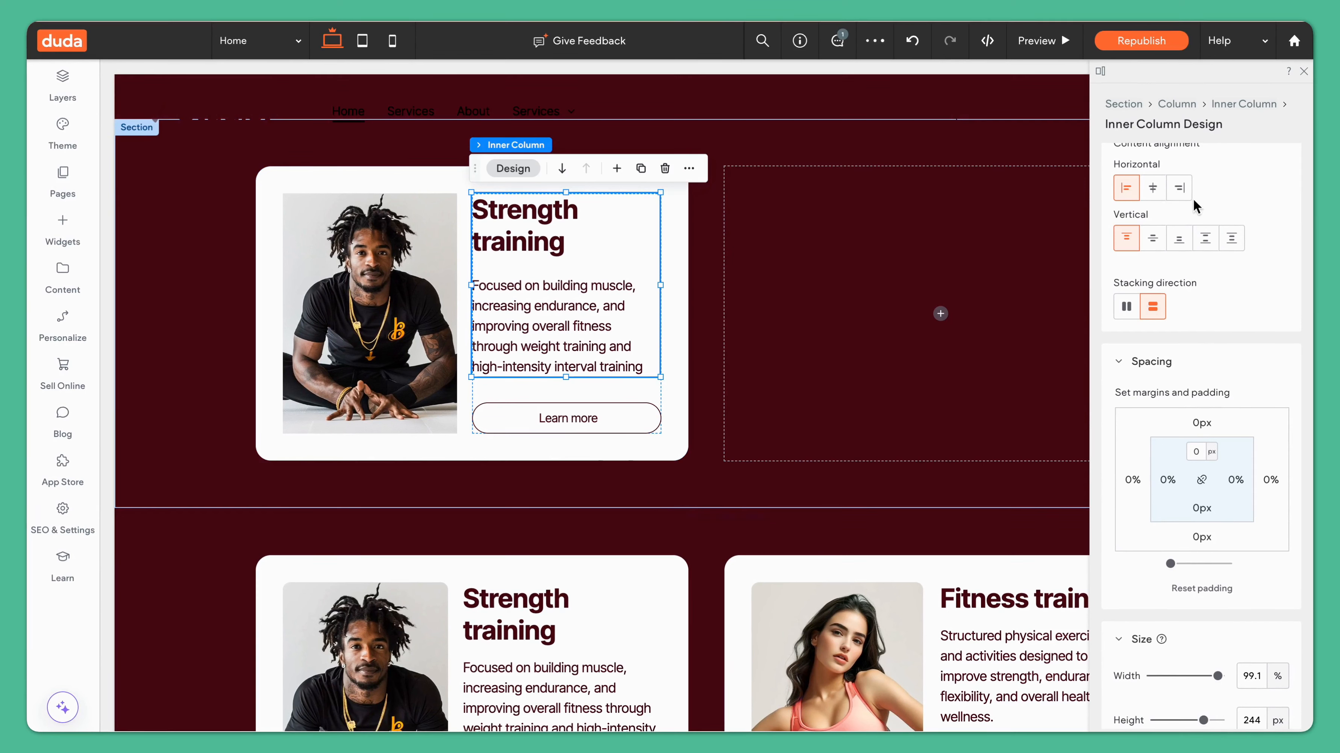
pyautogui.scroll(3, 1178, 207)
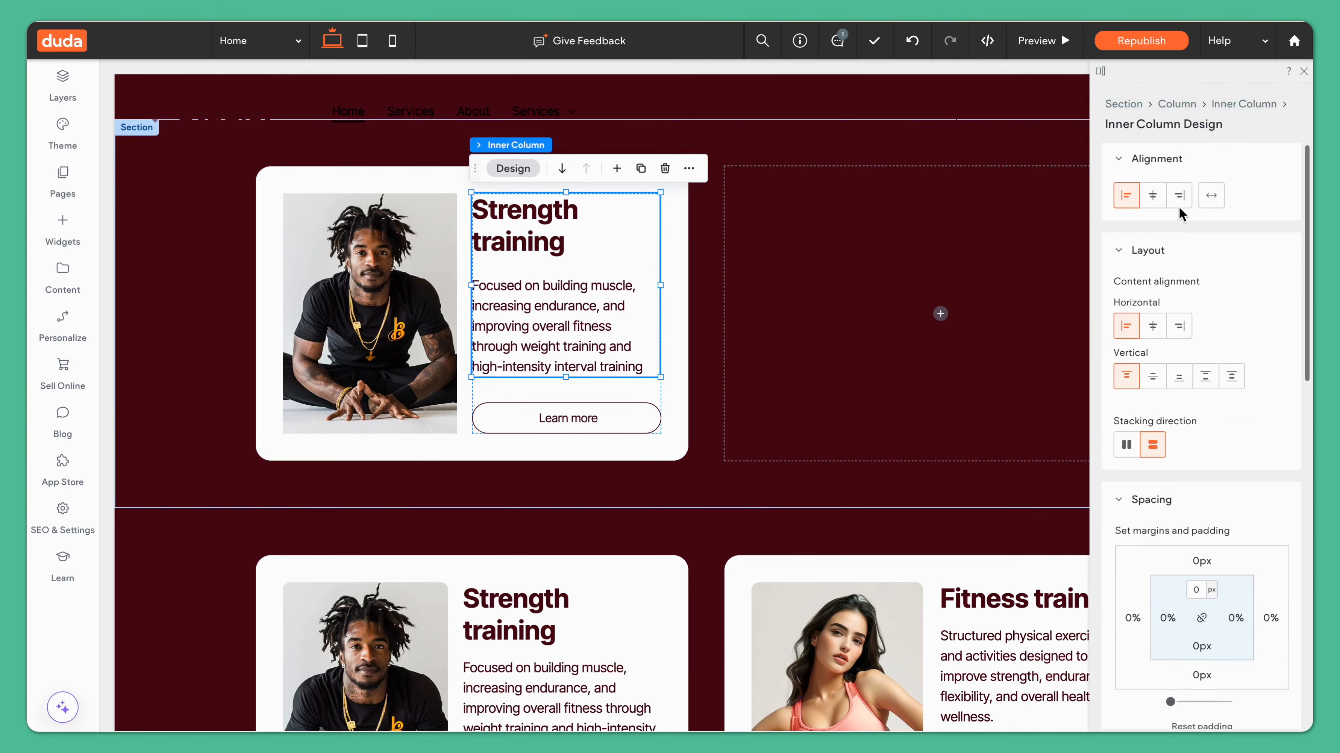
pyautogui.click(1213, 199)
pyautogui.click(627, 391)
pyautogui.click(1211, 198)
# Step: Set the image's alignment to Stretch so it fills the card's height
pyautogui.click(334, 316)
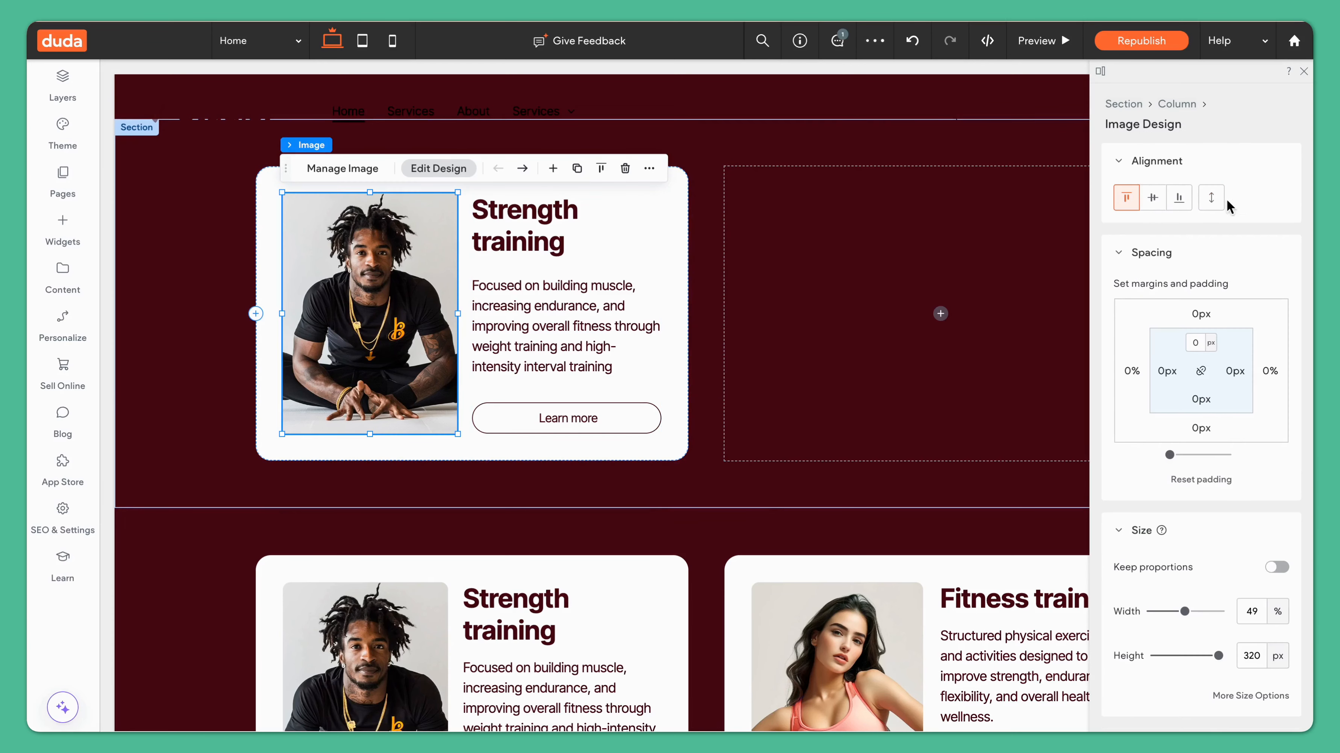
pyautogui.click(1212, 202)
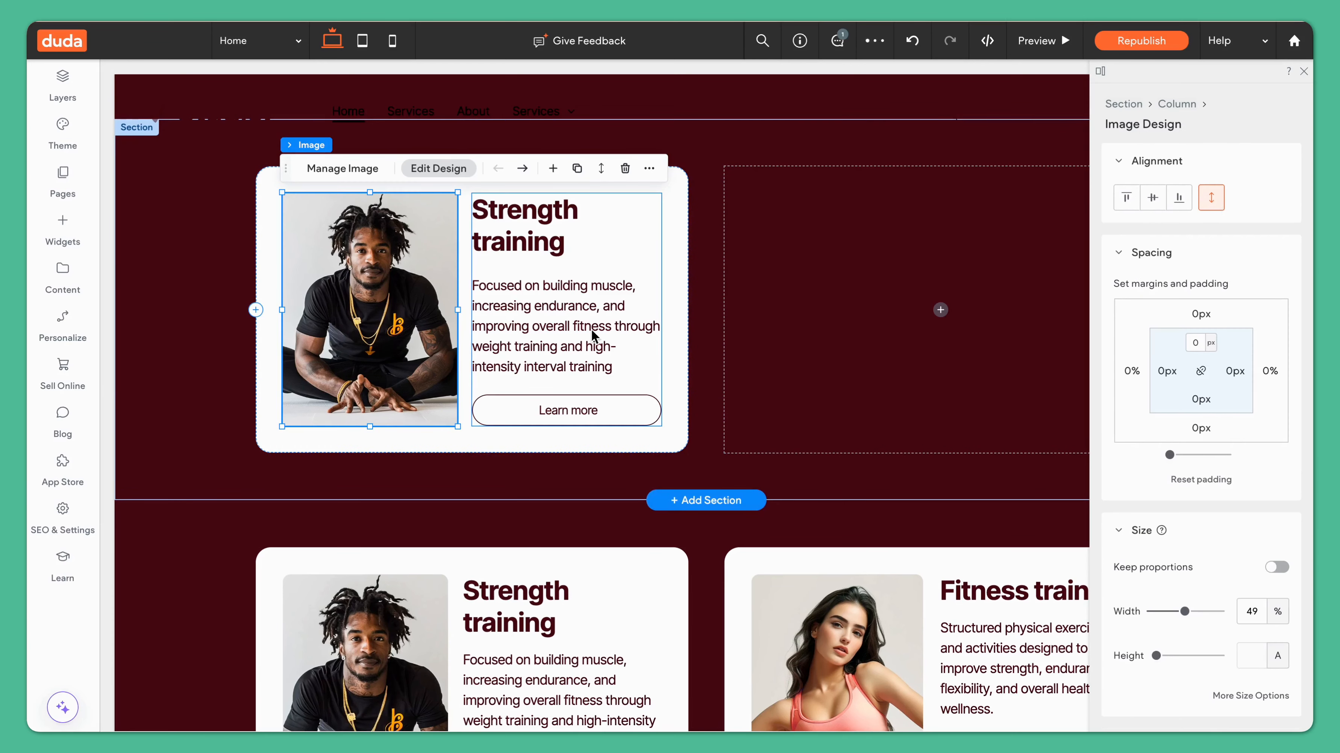
pyautogui.click(685, 200)
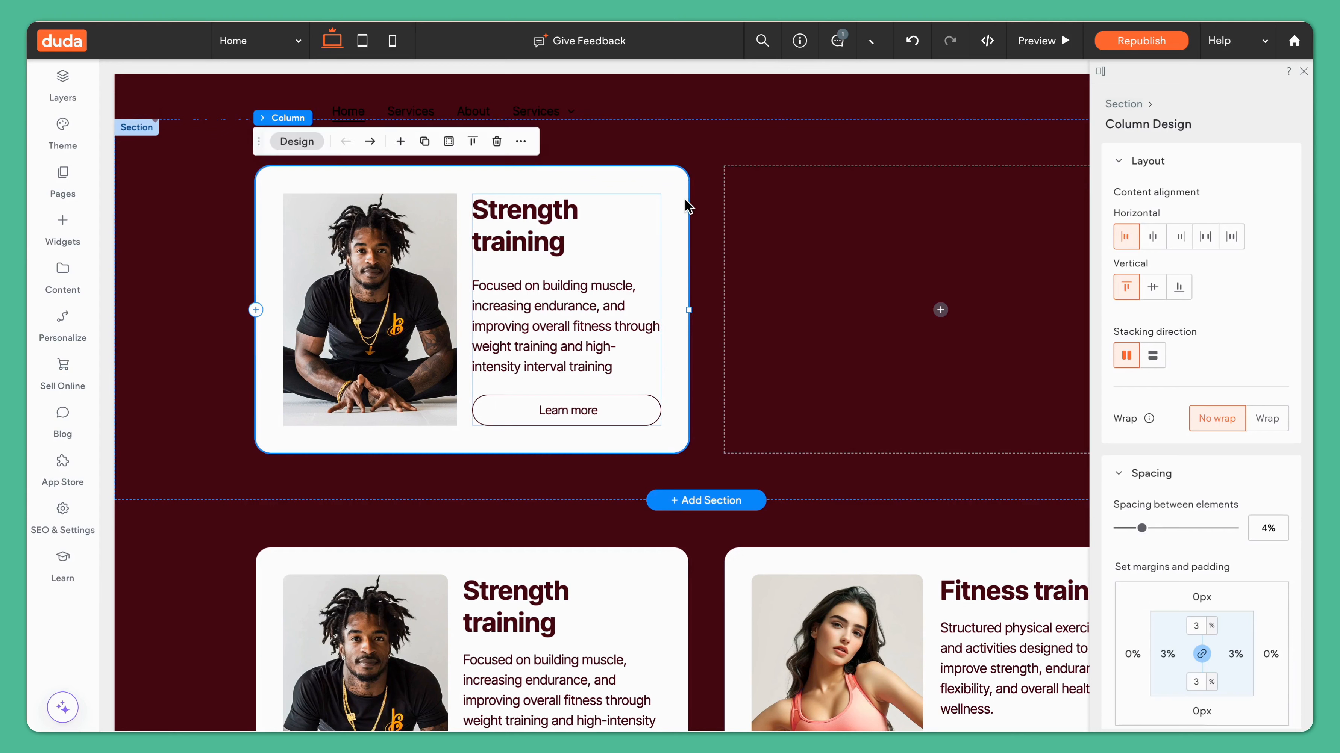
pyautogui.click(609, 259)
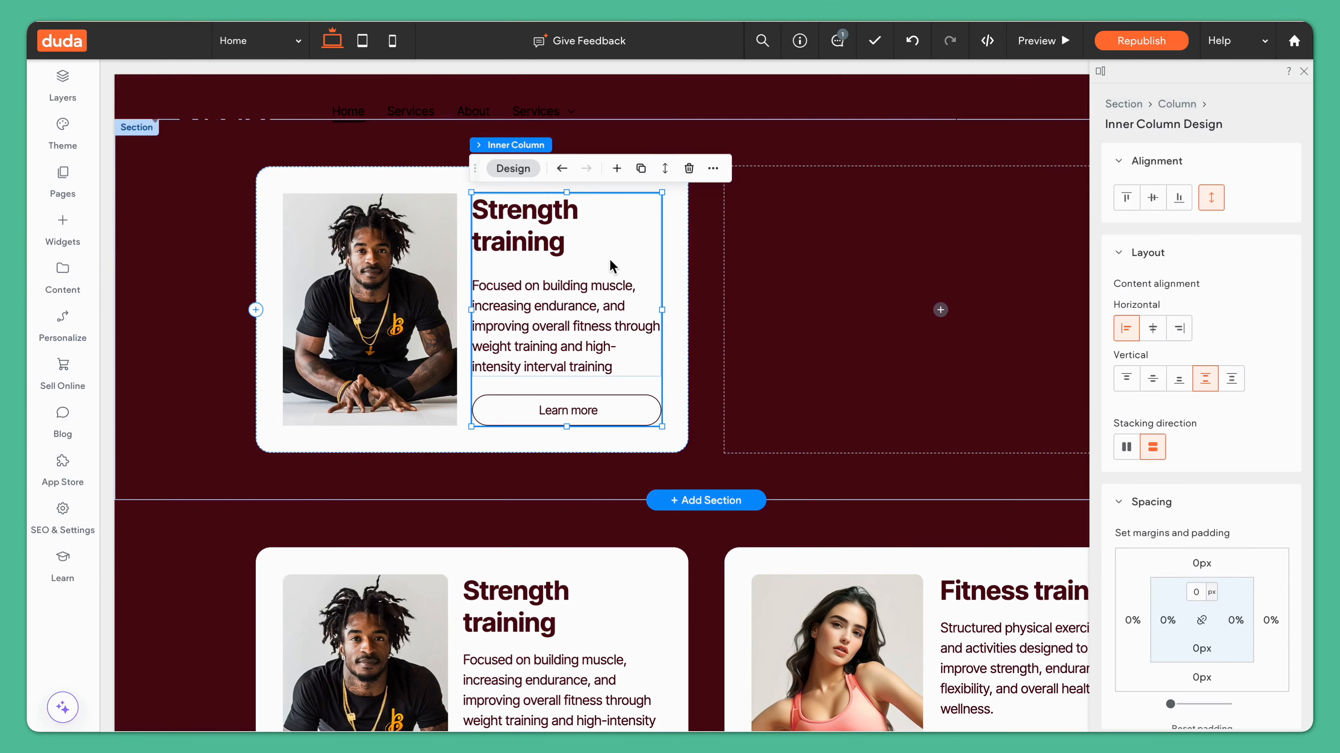
pyautogui.click(511, 219)
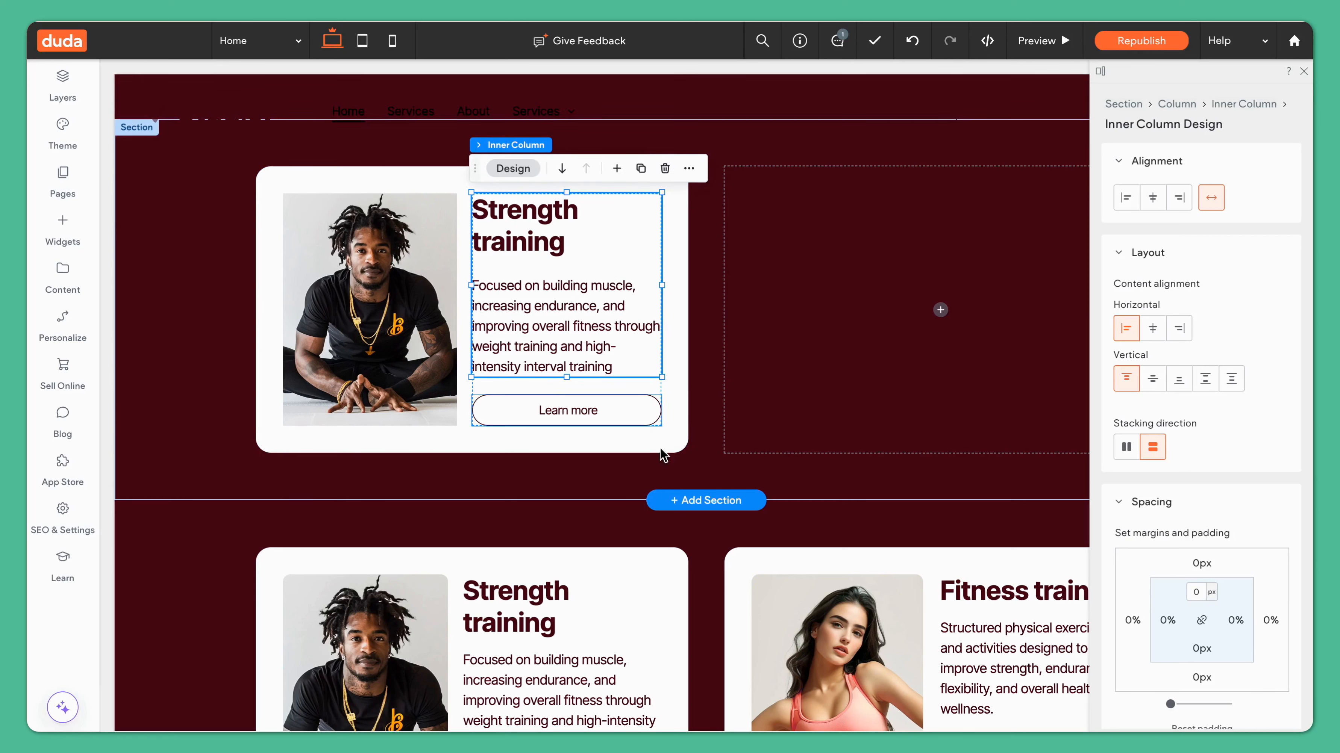
pyautogui.click(717, 393)
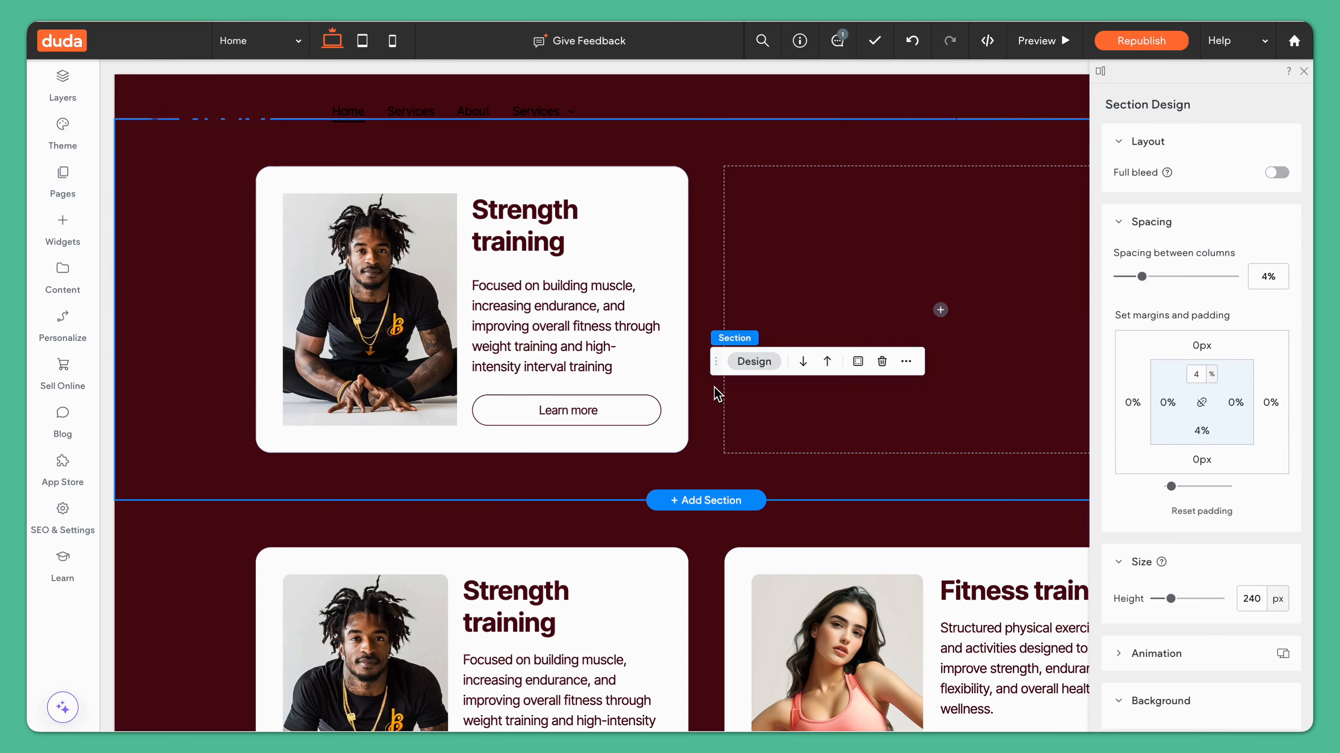
# Step: Switch to the tablet view and stack the card column's content vertically
pyautogui.scroll(1, 684, 156)
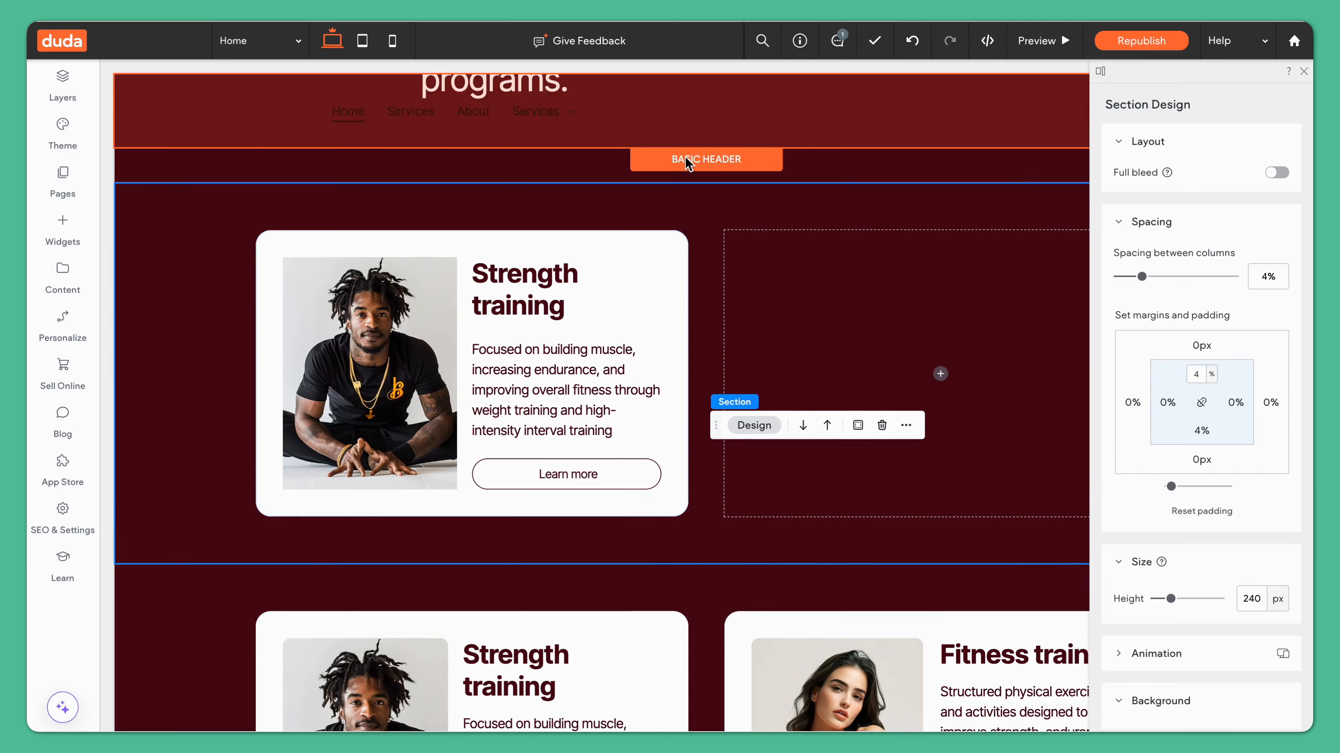
pyautogui.click(362, 43)
pyautogui.click(1166, 423)
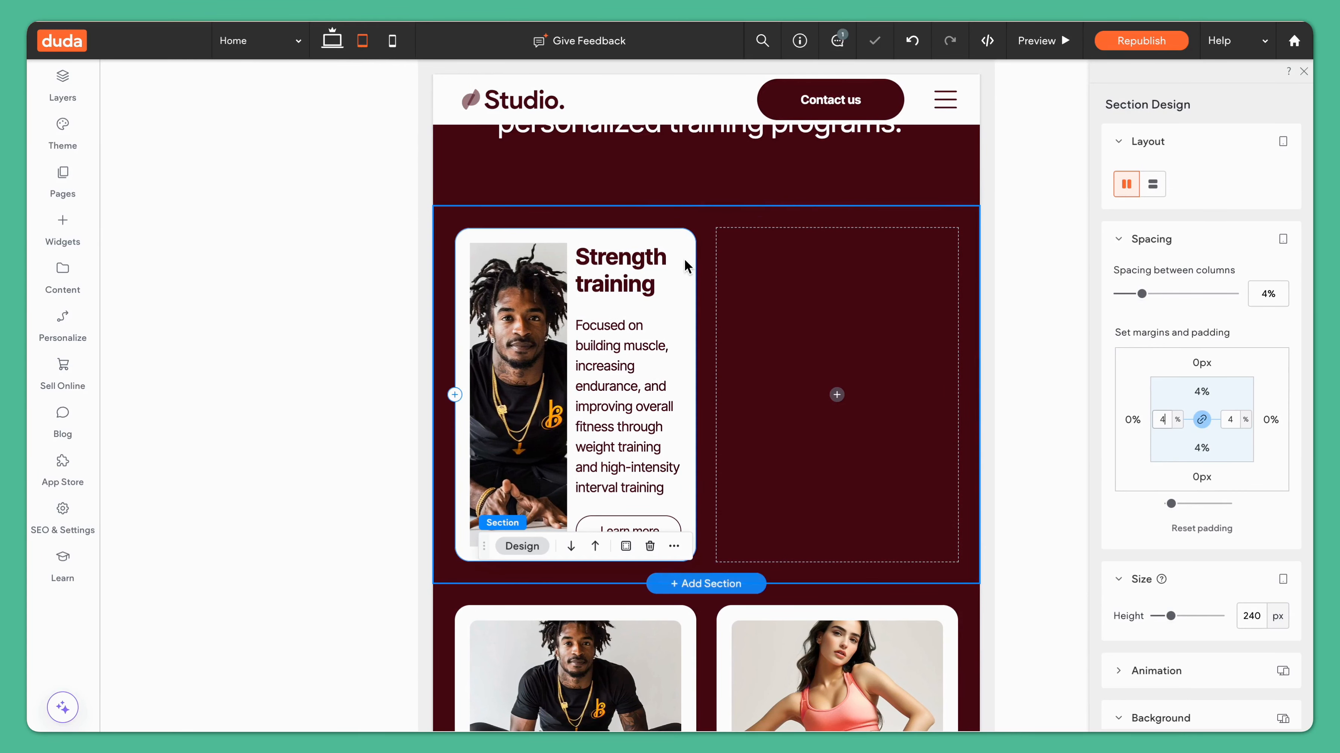
pyautogui.click(686, 244)
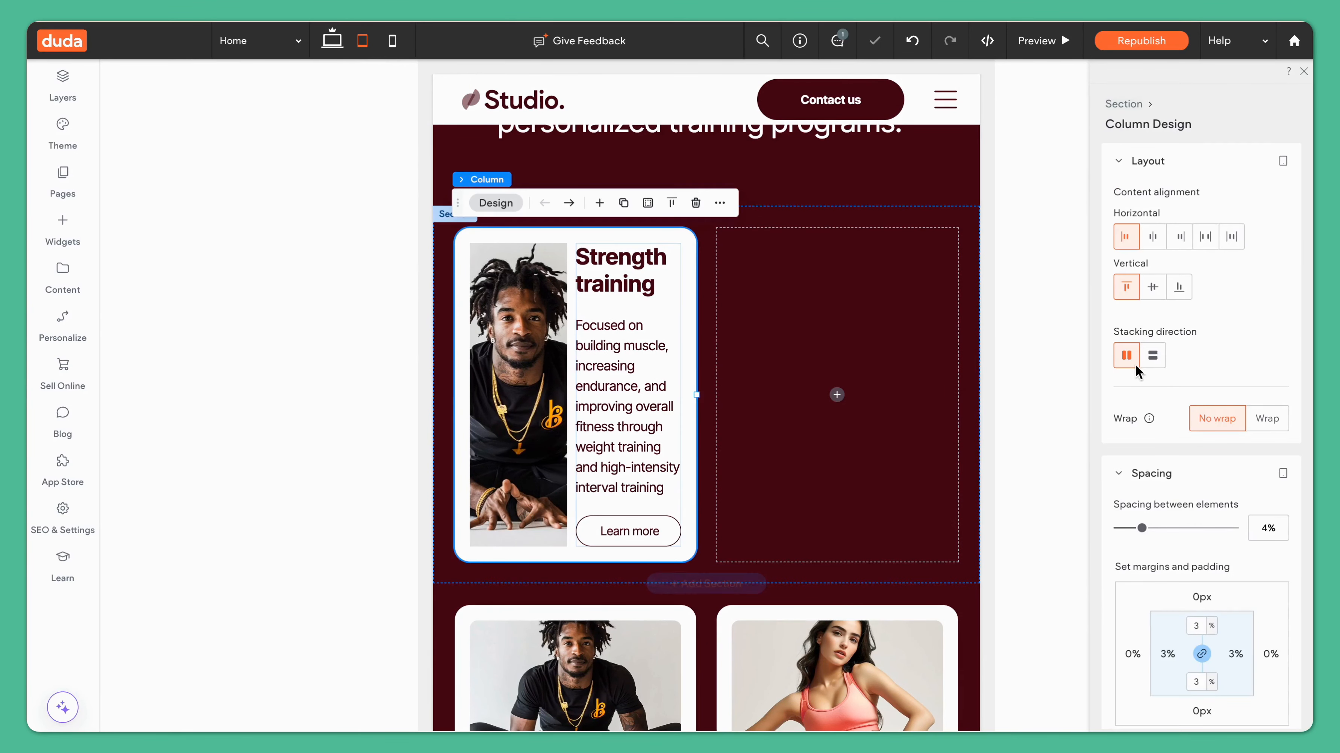
pyautogui.click(1153, 356)
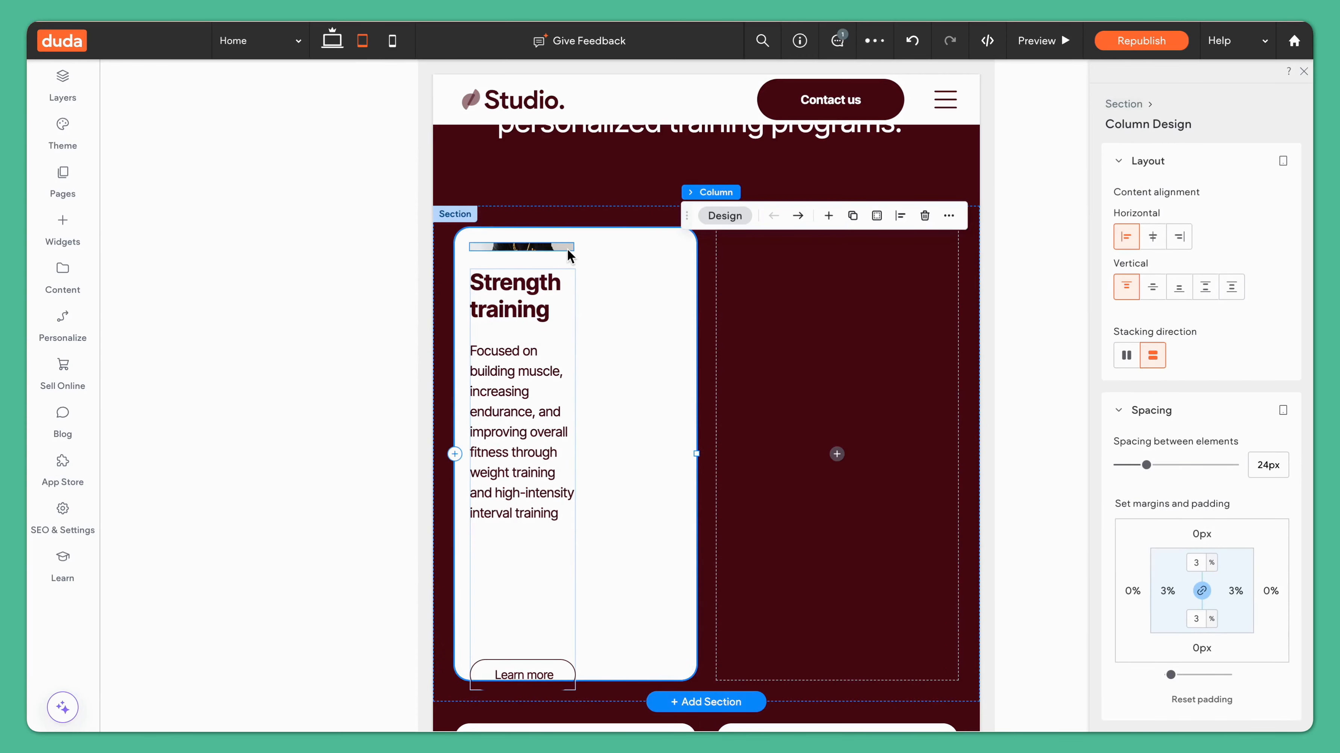
# Step: Set the image and the inner column to Stretch alignment for tablet
pyautogui.click(547, 247)
pyautogui.click(1212, 197)
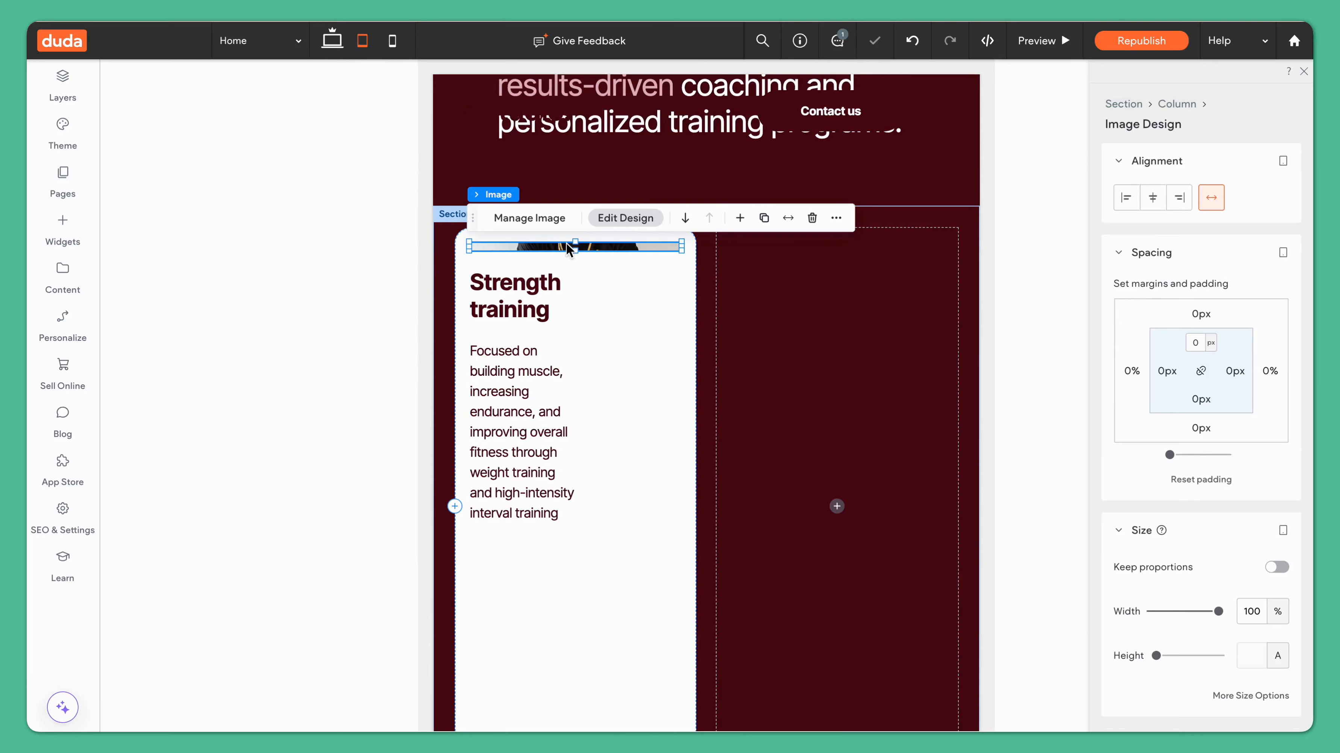
pyautogui.click(547, 606)
pyautogui.click(1212, 198)
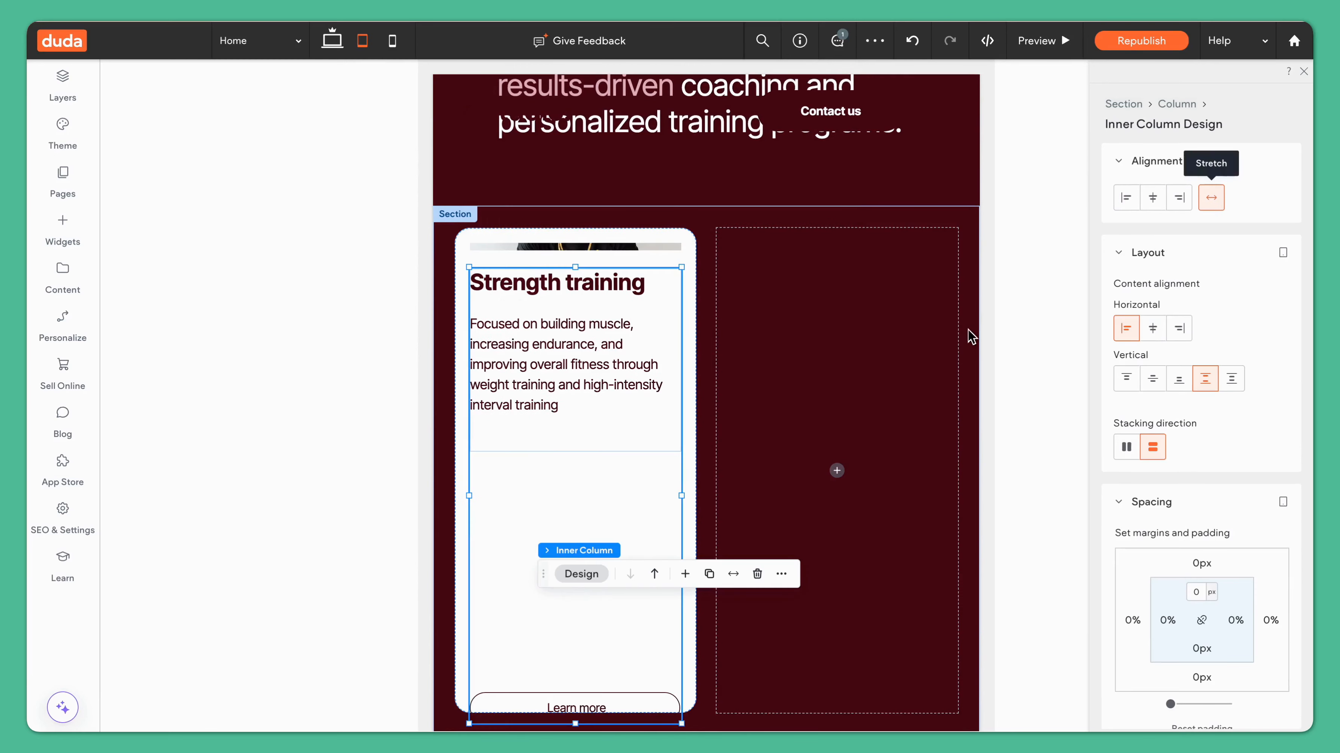
# Step: Set the image height to 300 px
pyautogui.click(621, 360)
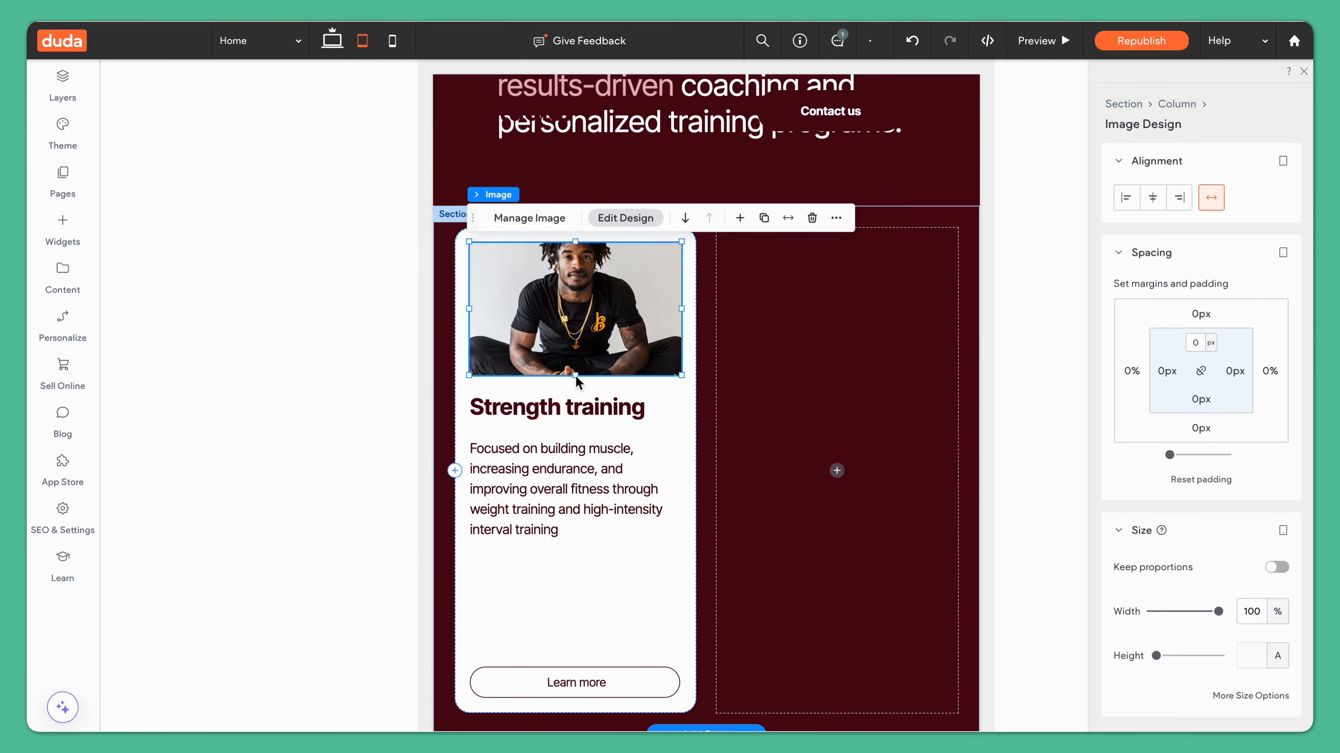
pyautogui.moveTo(576, 376)
pyautogui.mouseDown()
pyautogui.moveTo(576, 388)
pyautogui.moveTo(575, 356)
pyautogui.mouseUp()
pyautogui.doubleClick(1248, 665)
pyautogui.write('300')
pyautogui.click(642, 631)
pyautogui.moveTo(577, 718); pyautogui.dragTo(589, 588)
pyautogui.click(690, 600)
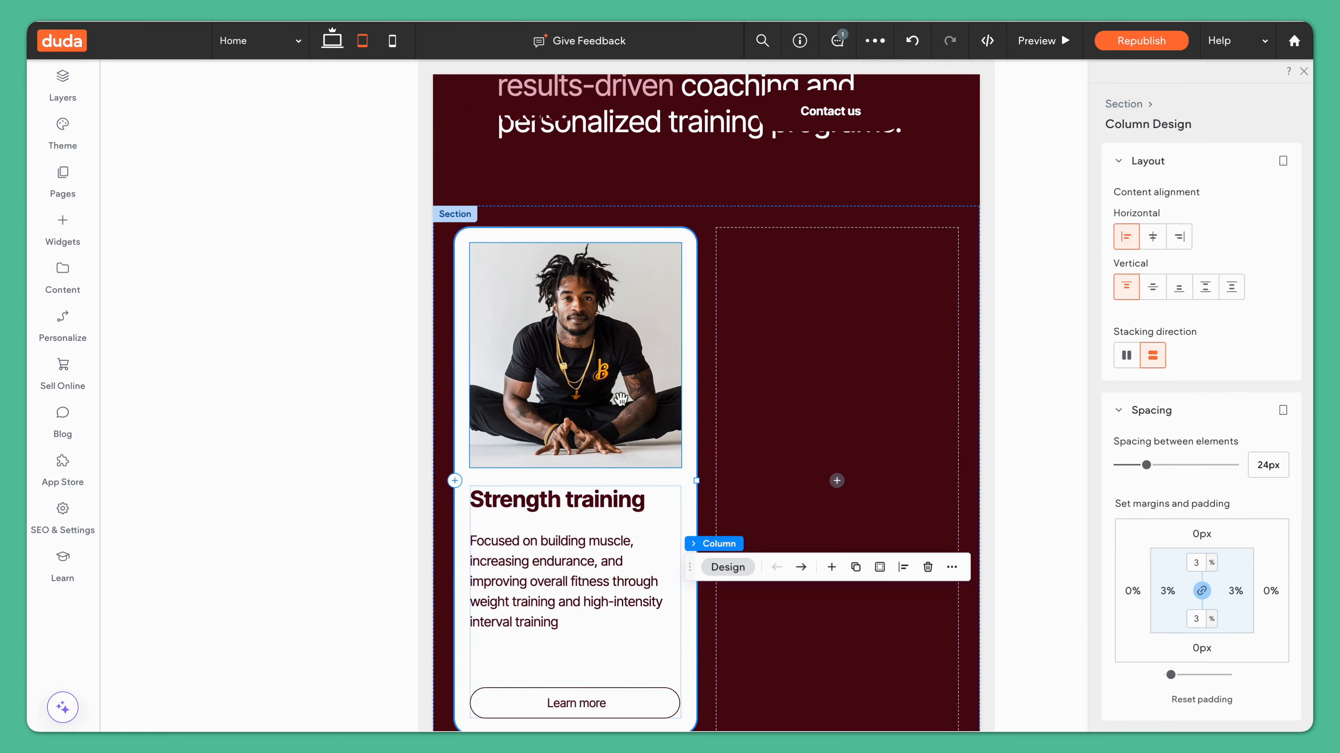
# Step: Set the image height to 200 px
pyautogui.click(588, 458)
pyautogui.doubleClick(1249, 651)
pyautogui.write('200')
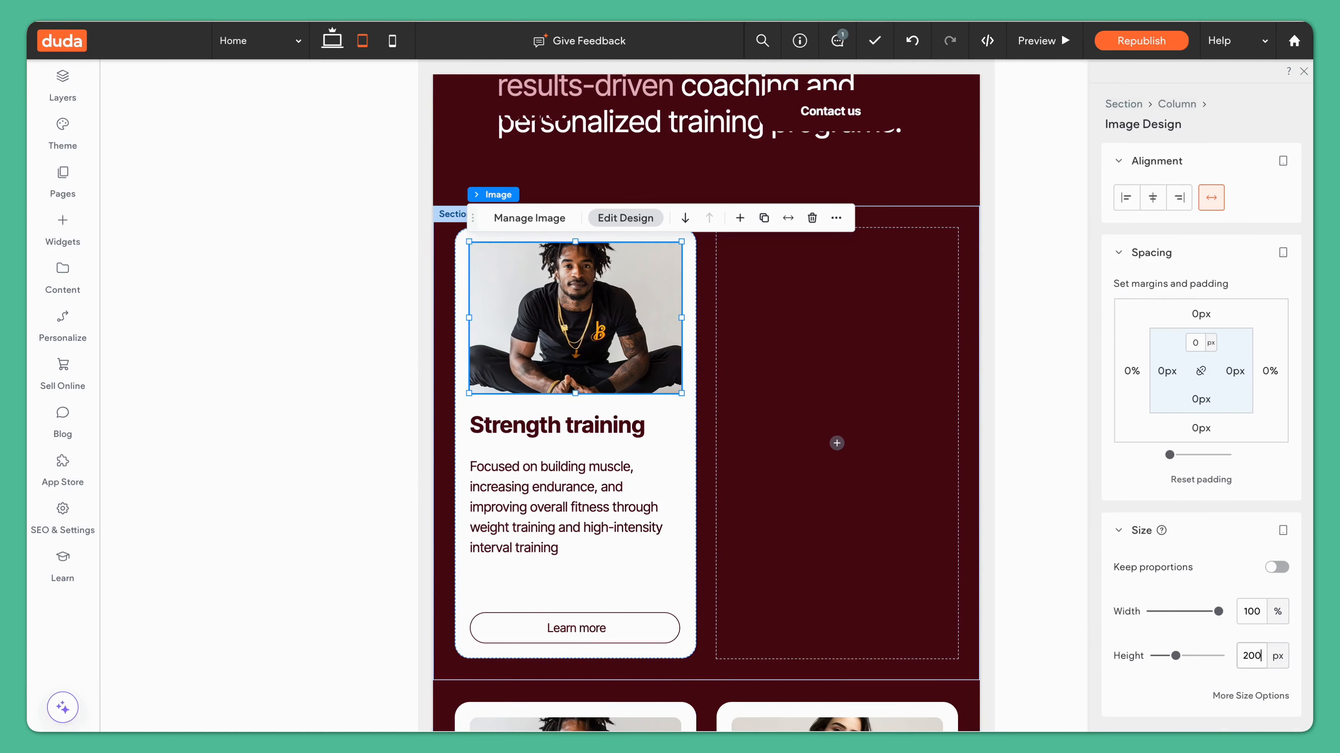
# Step: Shorten the inner column so the card ends just below the button
pyautogui.click(690, 441)
pyautogui.click(610, 559)
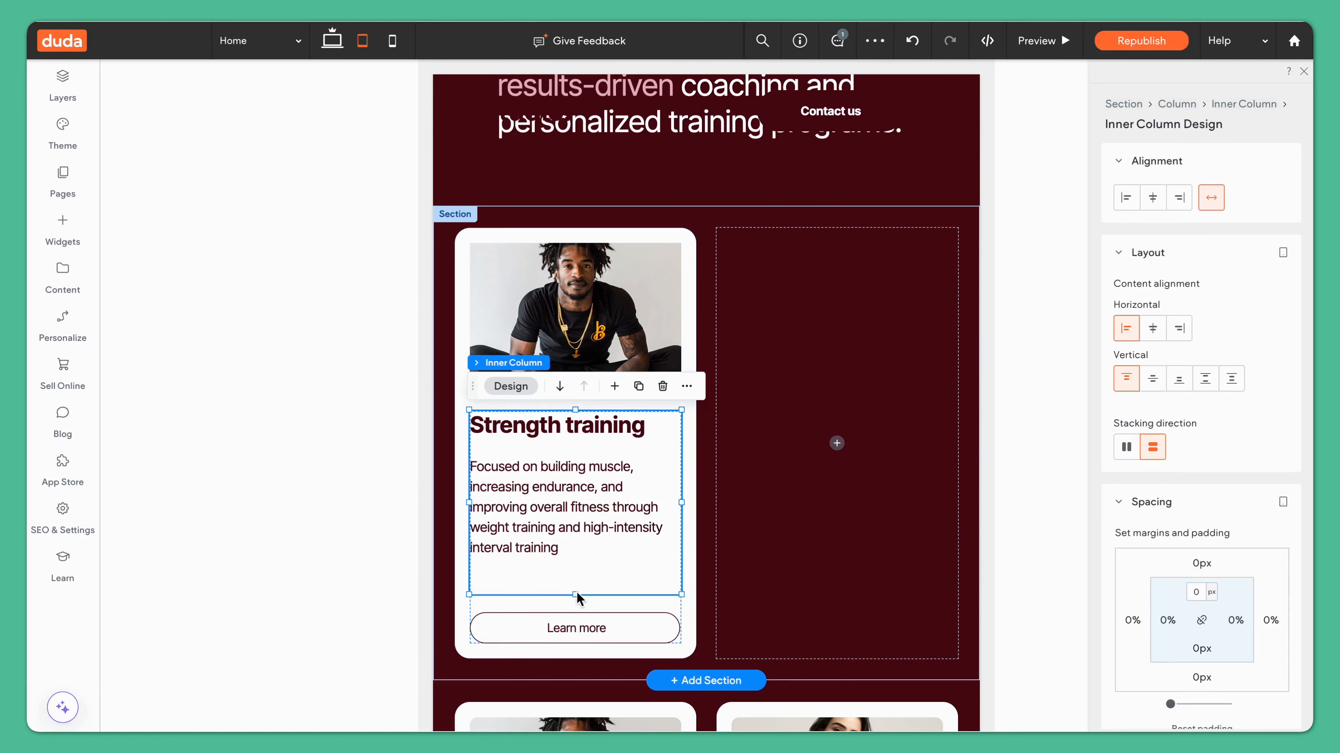
pyautogui.moveTo(575, 644); pyautogui.dragTo(575, 558)
# Step: Set the card column's padding to 4%
pyautogui.click(699, 521)
pyautogui.click(1195, 562)
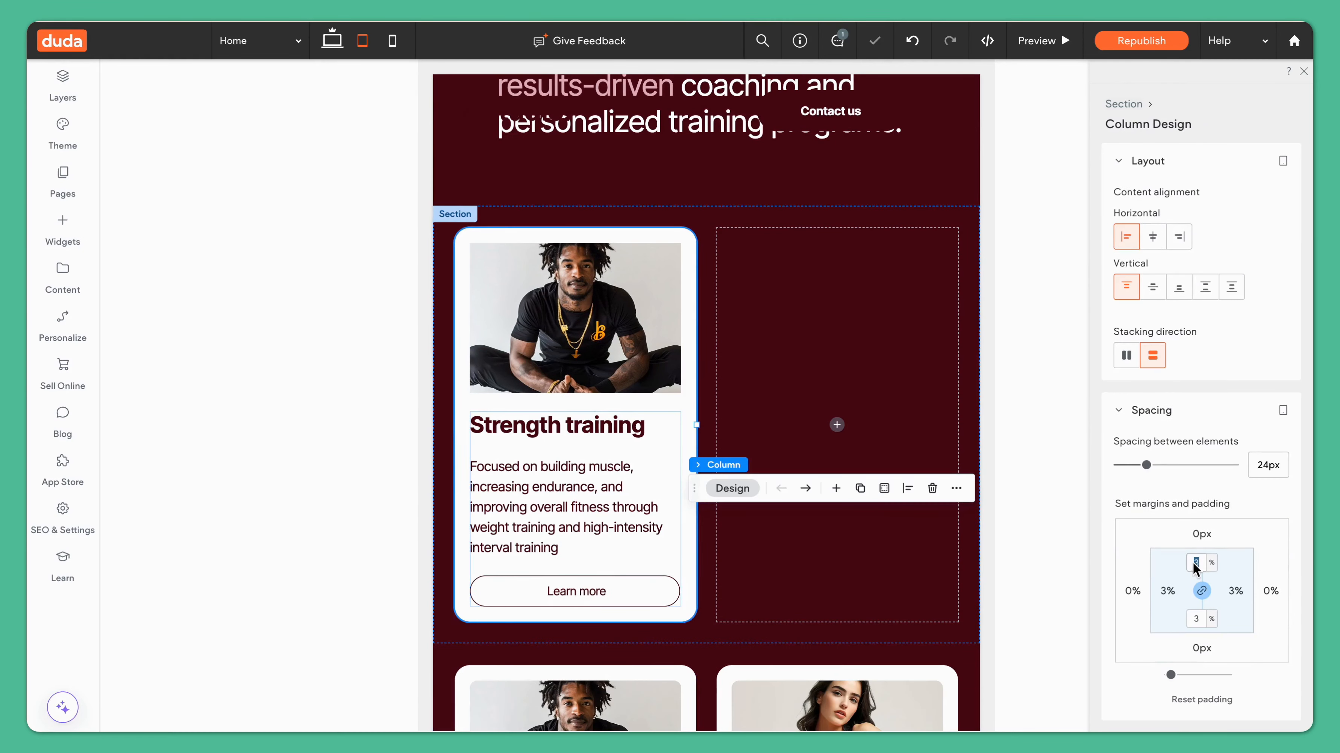
pyautogui.press('Return')
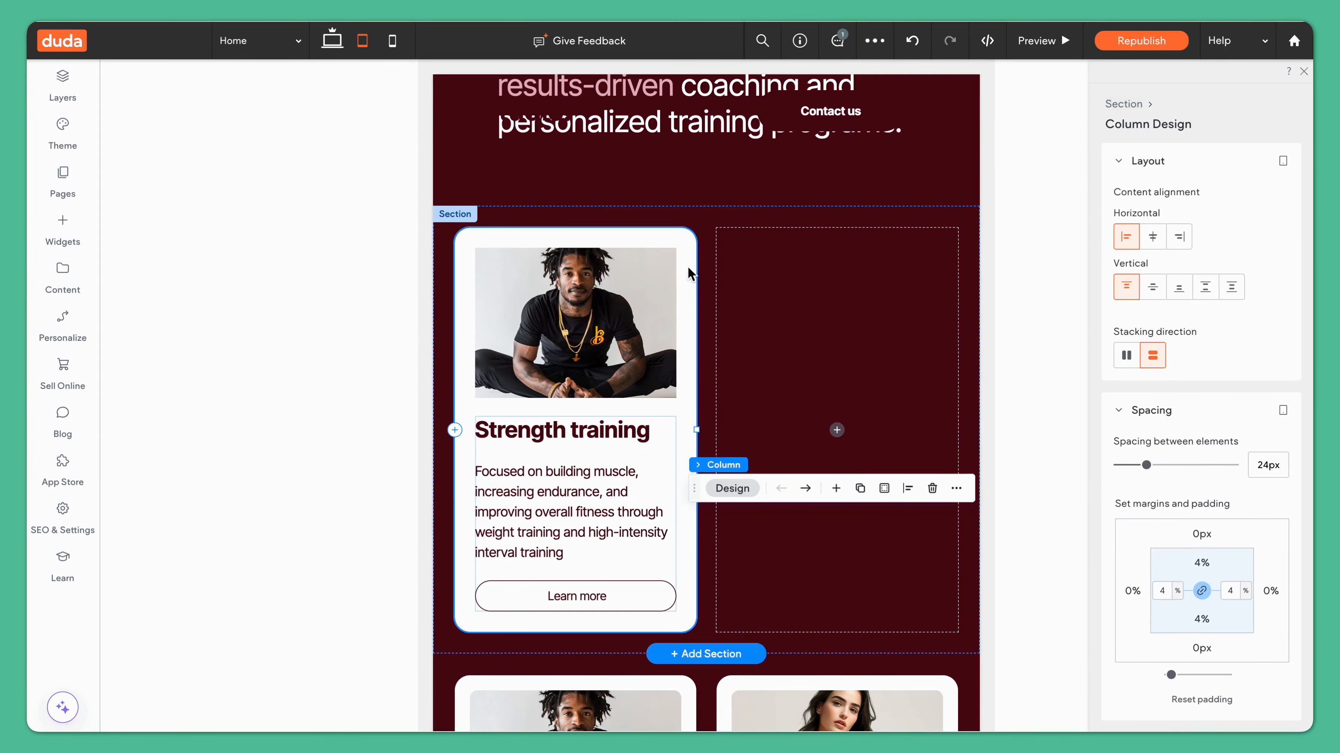
# Step: Switch to the mobile view and stack the card column's content vertically
pyautogui.click(706, 267)
pyautogui.click(592, 304)
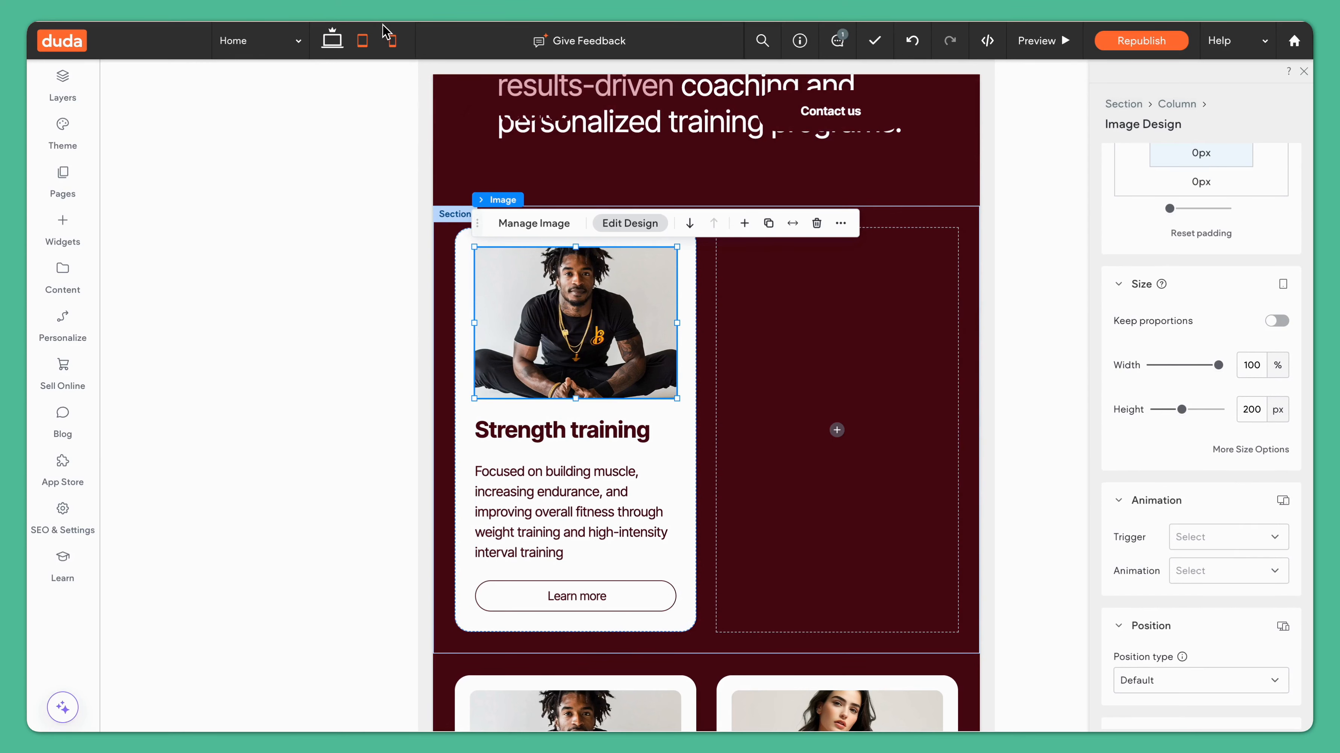
pyautogui.click(391, 40)
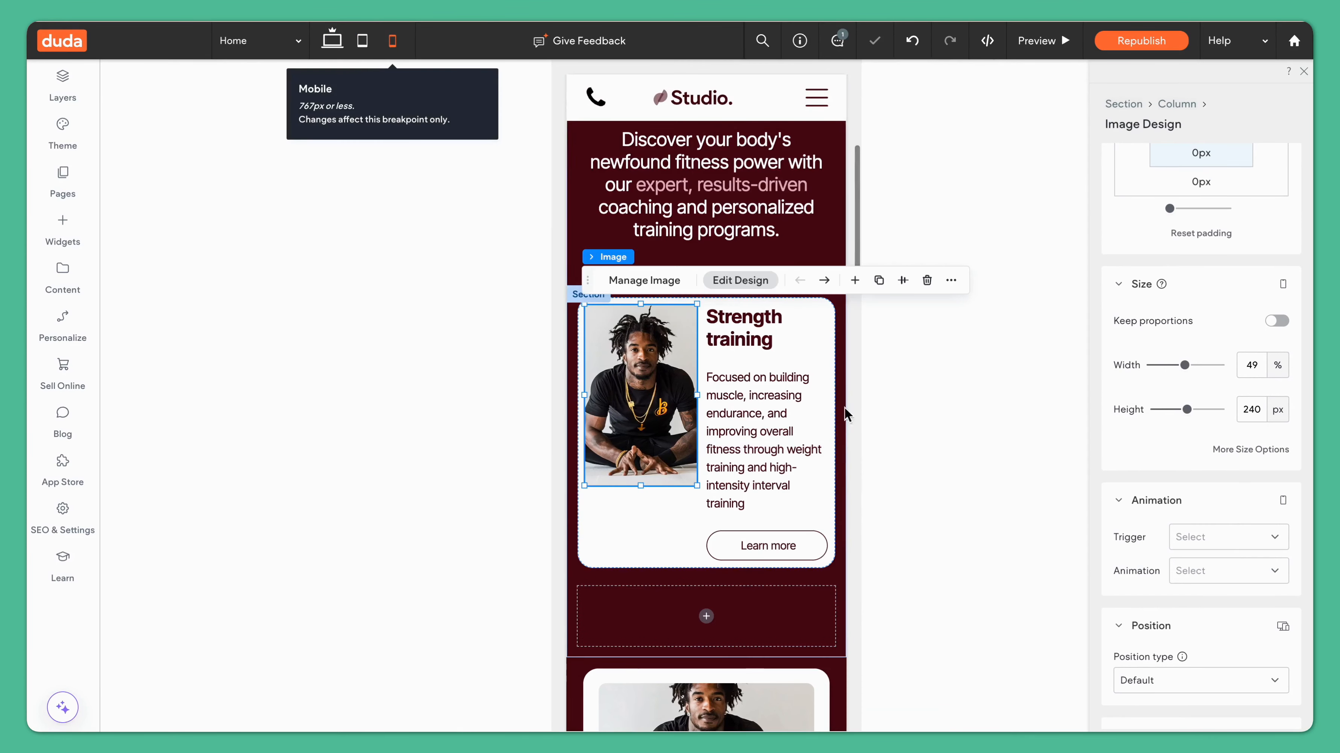
pyautogui.click(645, 539)
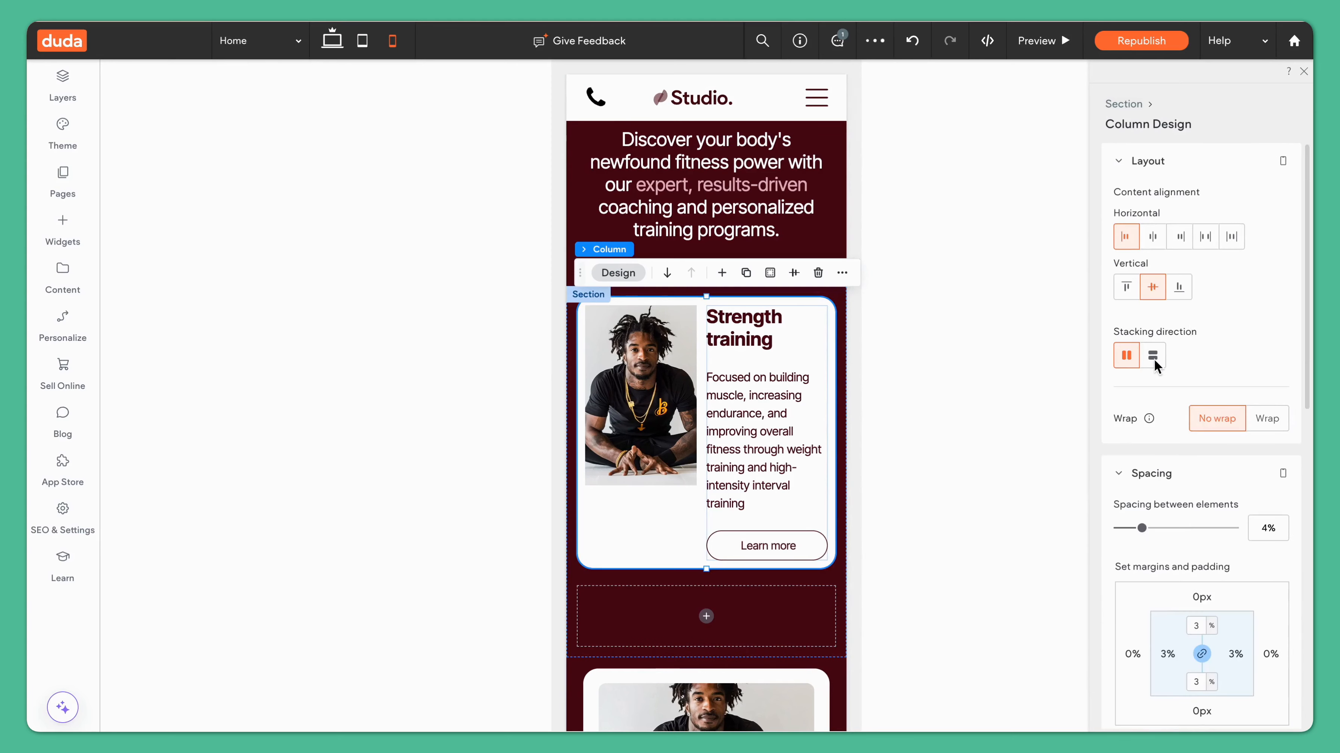
pyautogui.click(1153, 355)
# Step: Set the inner text column to Stretch alignment for mobile
pyautogui.click(670, 427)
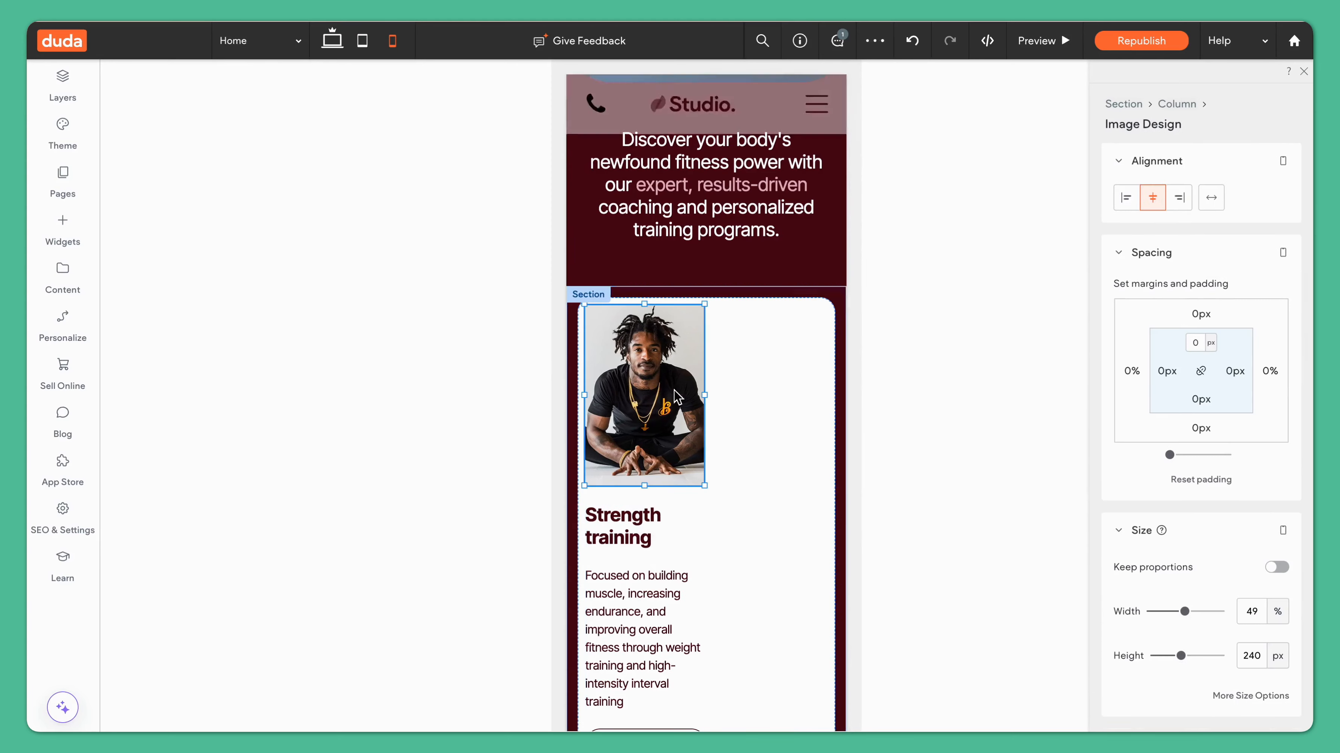
pyautogui.click(670, 618)
pyautogui.click(1211, 198)
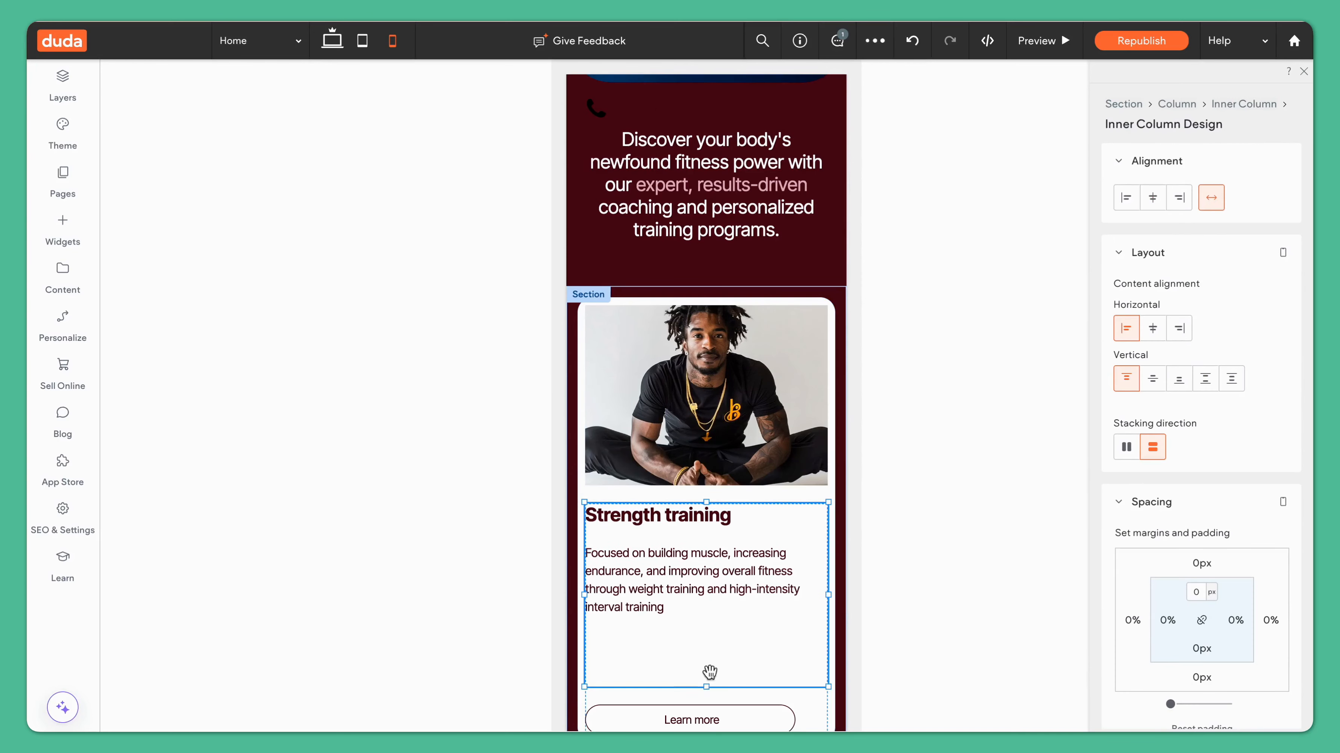
# Step: Set the card column's padding to 6% on all sides for mobile
pyautogui.click(832, 640)
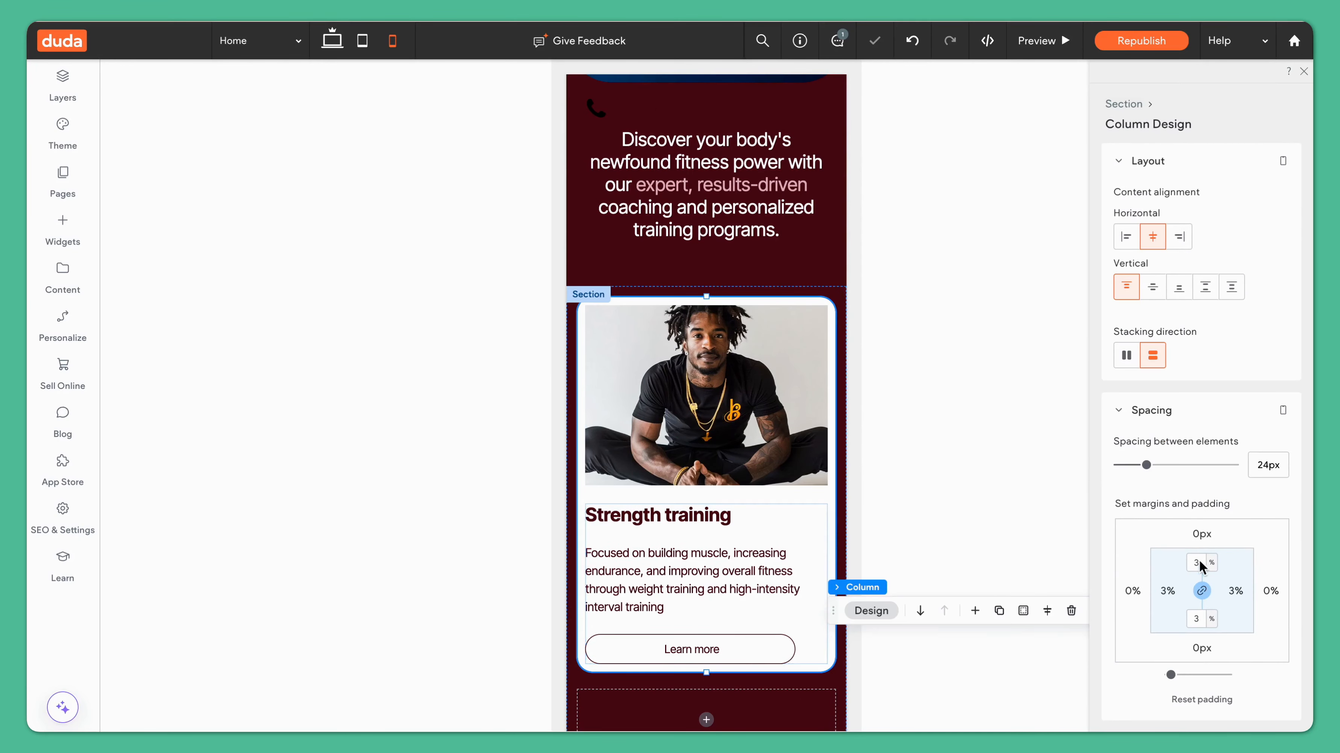
pyautogui.write('6')
pyautogui.click(1201, 590)
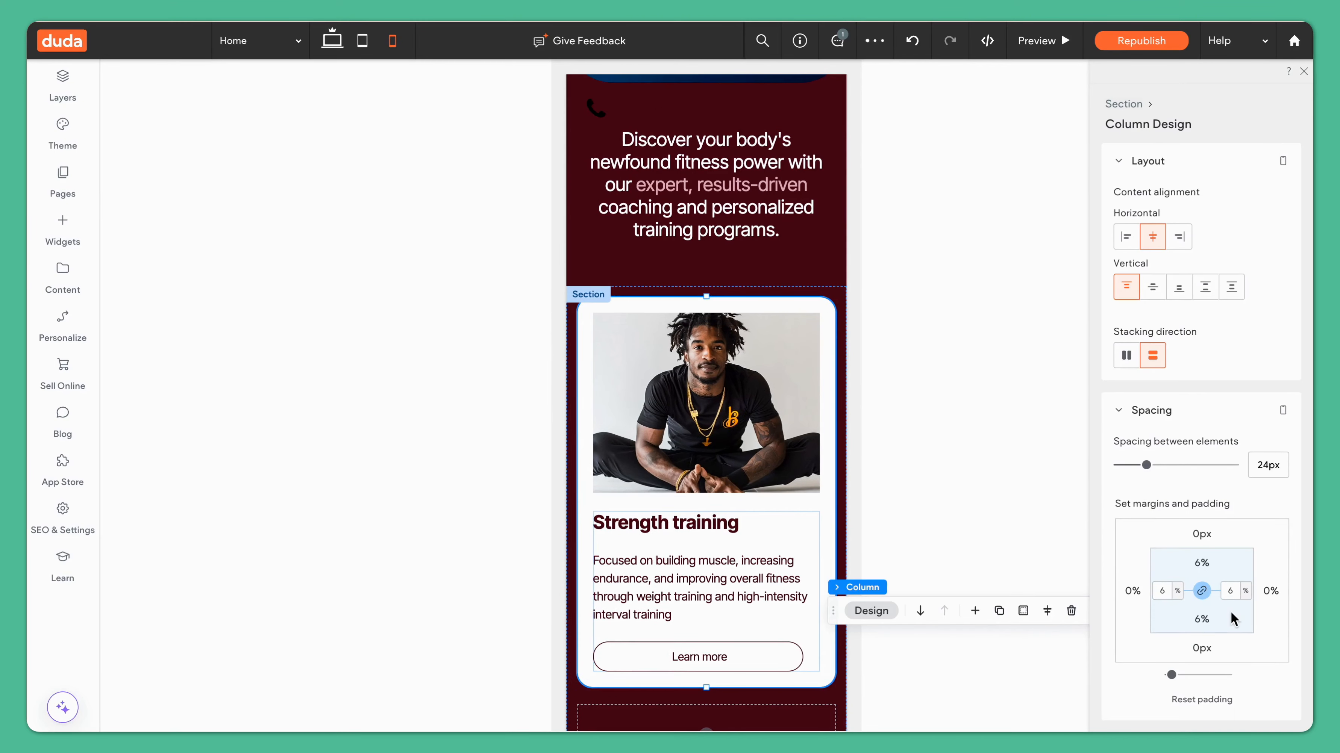
# Step: Stretch the Learn more button across the card's width in the mobile view
pyautogui.click(737, 561)
pyautogui.click(769, 654)
pyautogui.click(1211, 199)
pyautogui.click(832, 629)
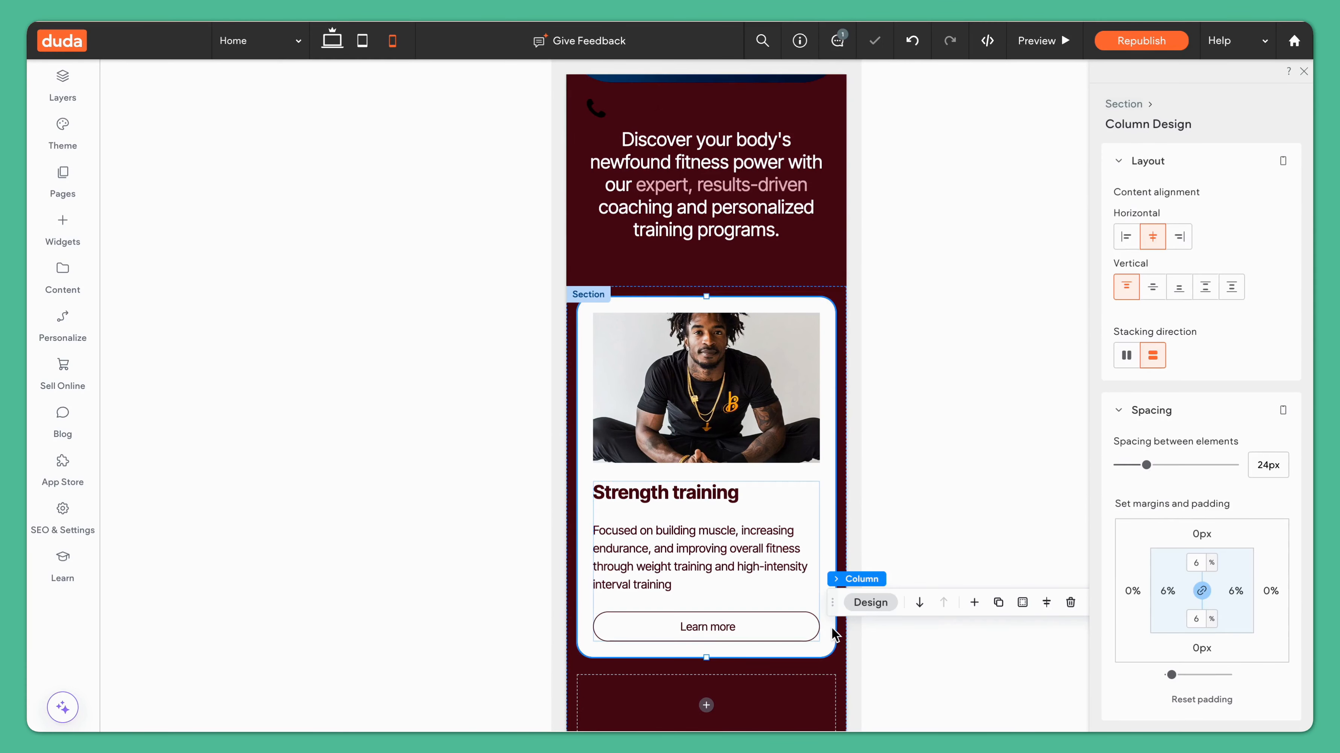
# Step: Switch to the desktop view and set the card image's corner radius to 10 px
pyautogui.click(332, 40)
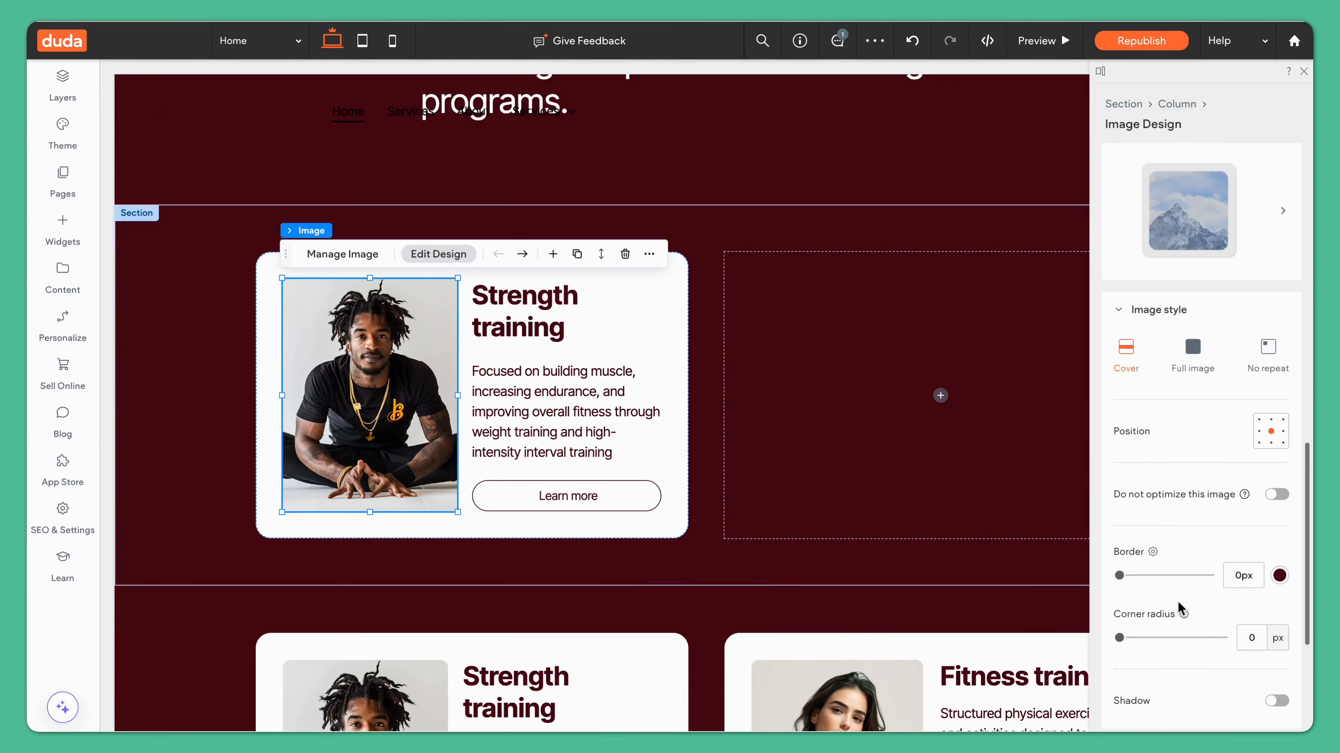
pyautogui.scroll(-3, 1179, 610)
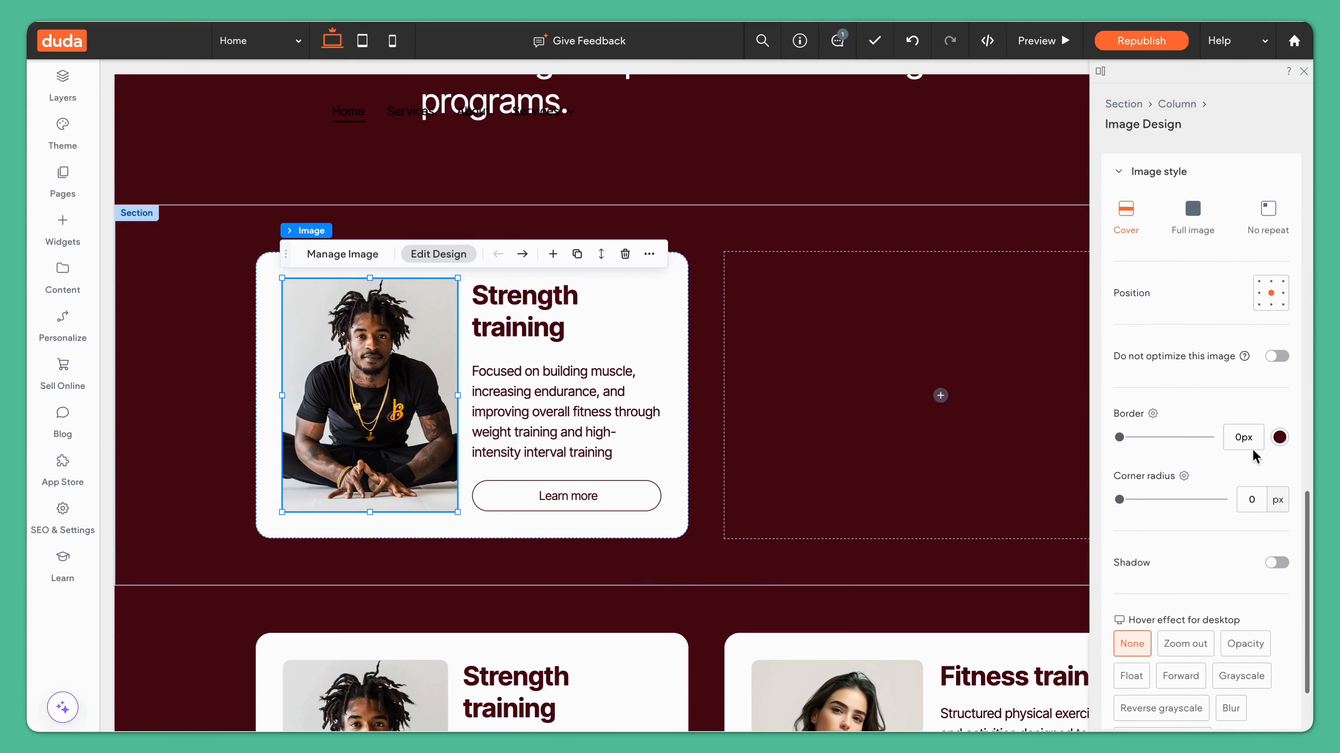
pyautogui.click(1253, 495)
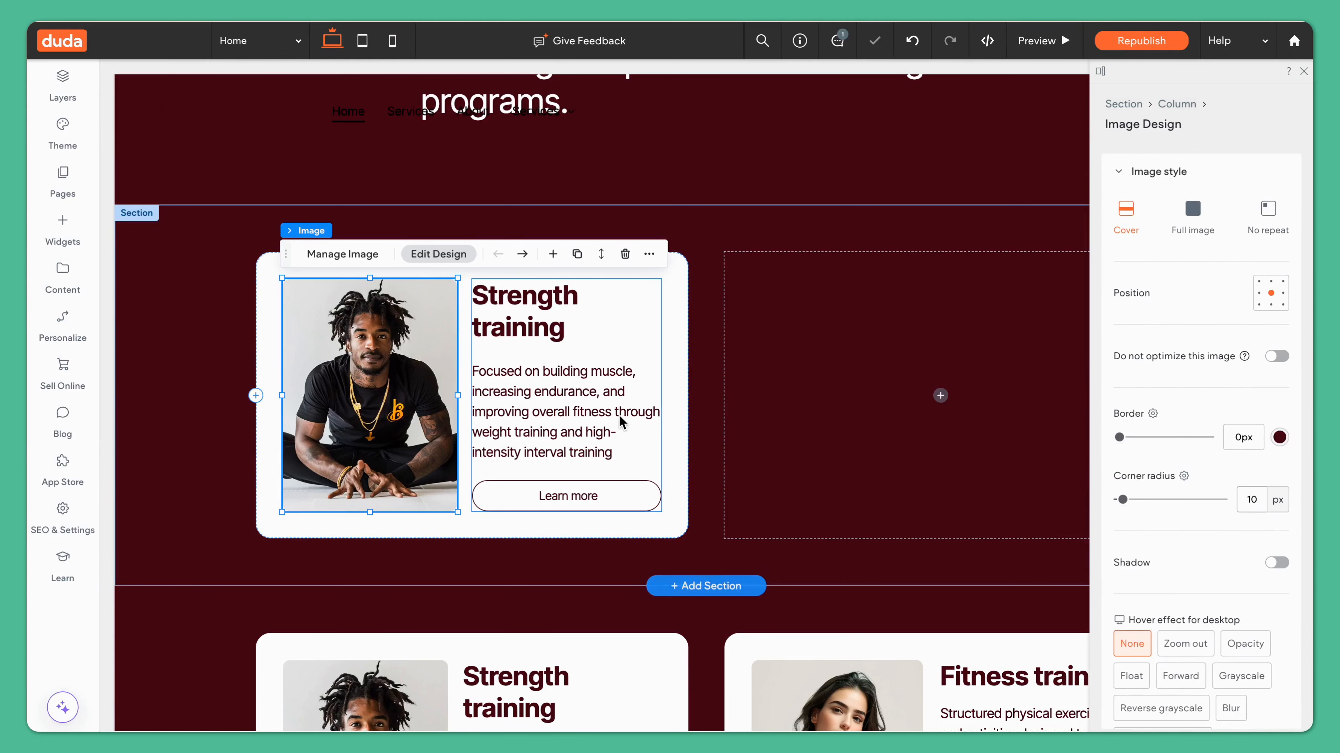
# Step: Duplicate the card column beside the original in the section
pyautogui.click(703, 397)
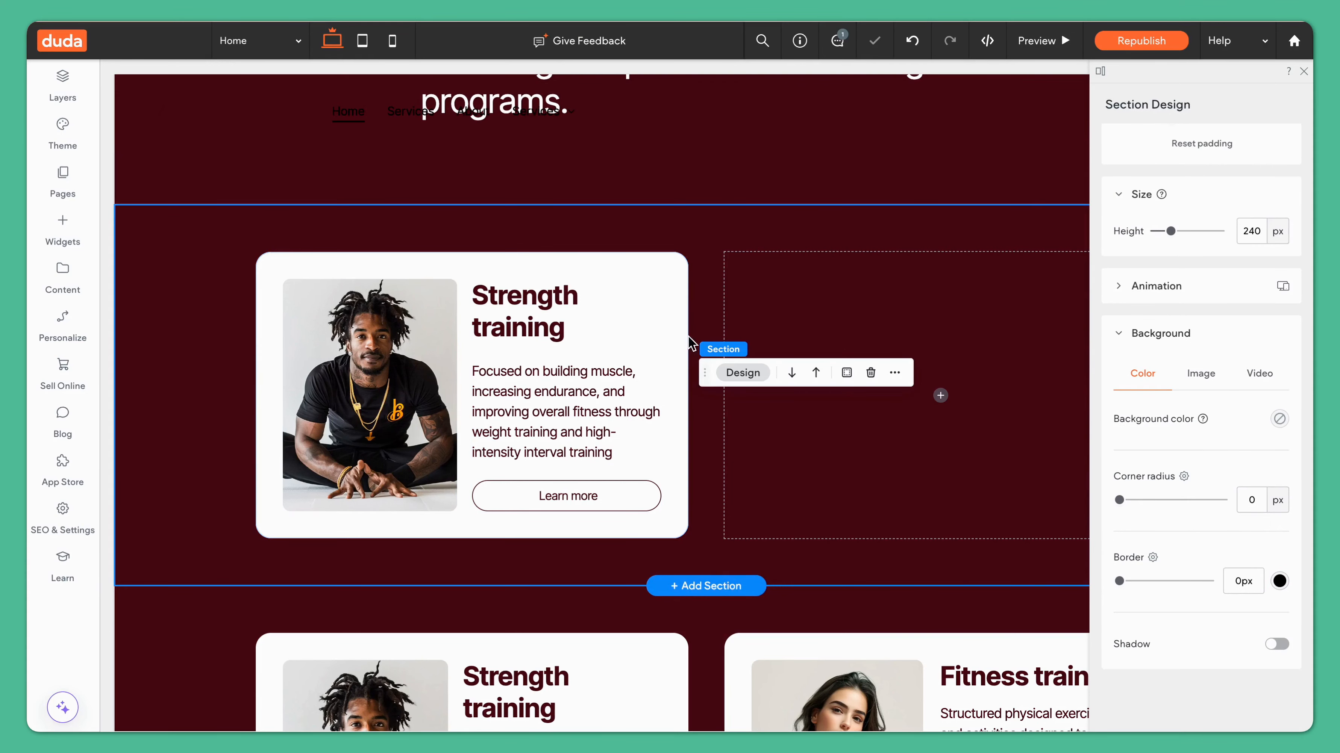
pyautogui.click(671, 283)
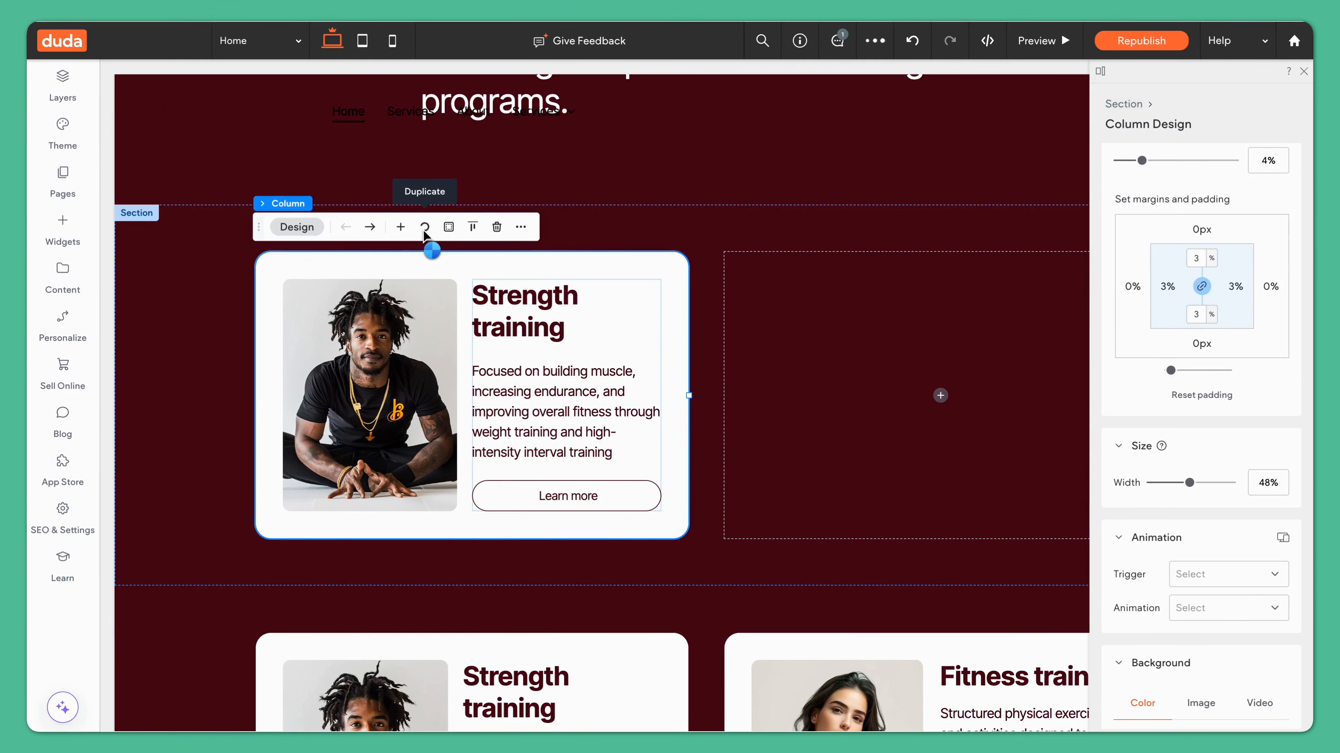
pyautogui.click(425, 227)
# Step: Replace the duplicated card's image with the female personal trainer photo
pyautogui.click(932, 310)
pyautogui.click(838, 376)
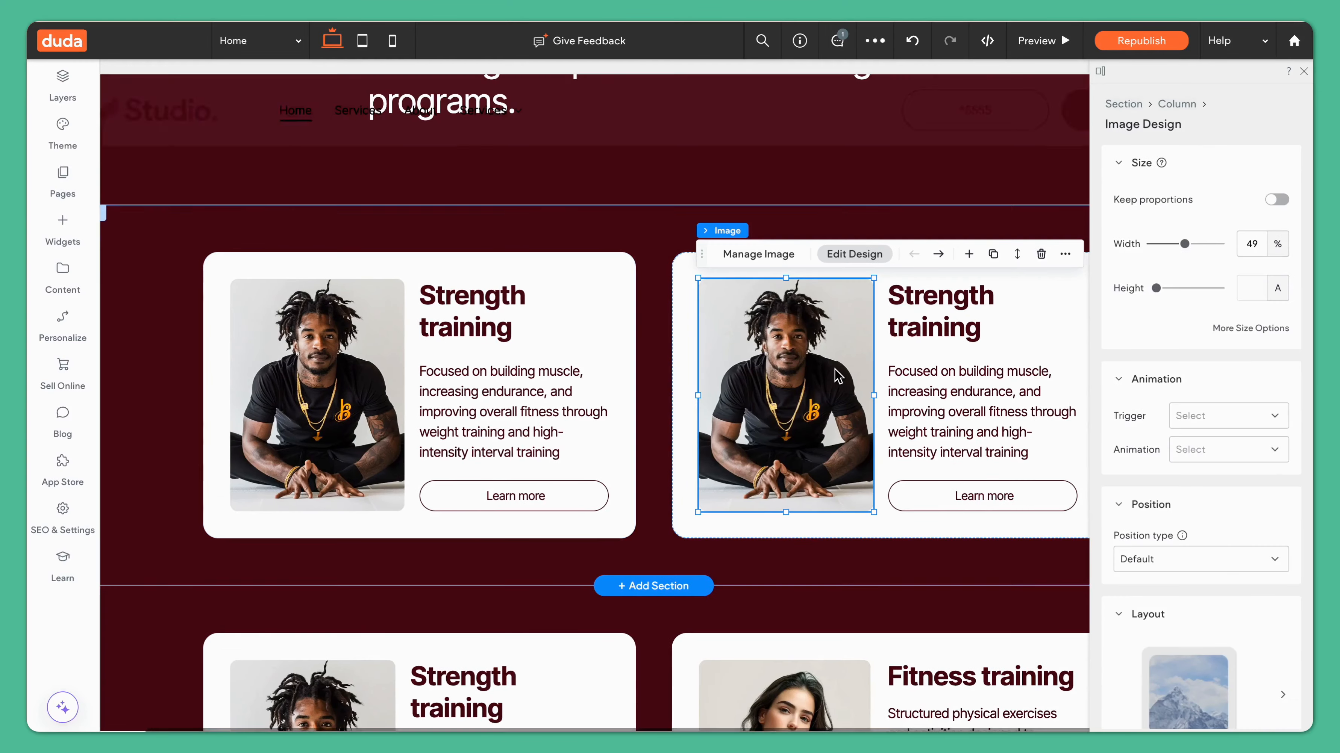
pyautogui.click(760, 255)
pyautogui.click(1207, 485)
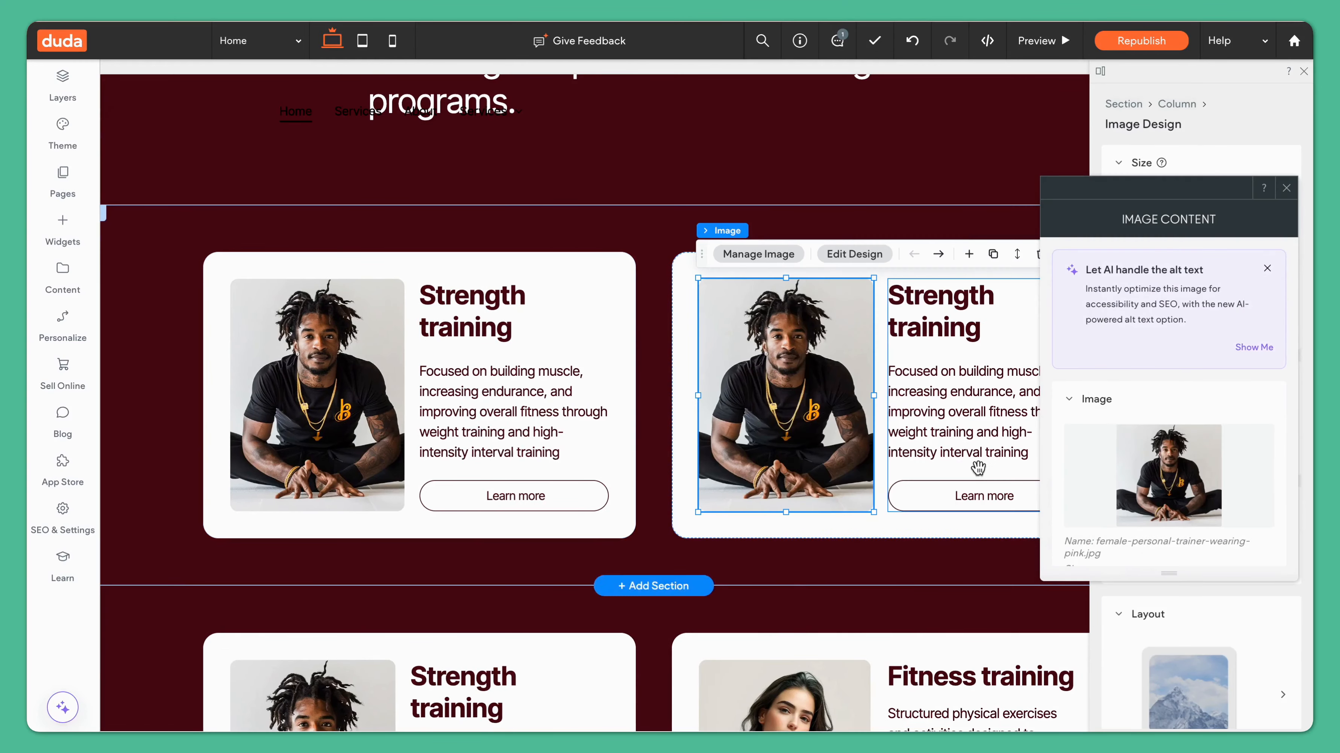
# Step: Rename the duplicated card's heading to "Fitness traning"
pyautogui.doubleClick(942, 301)
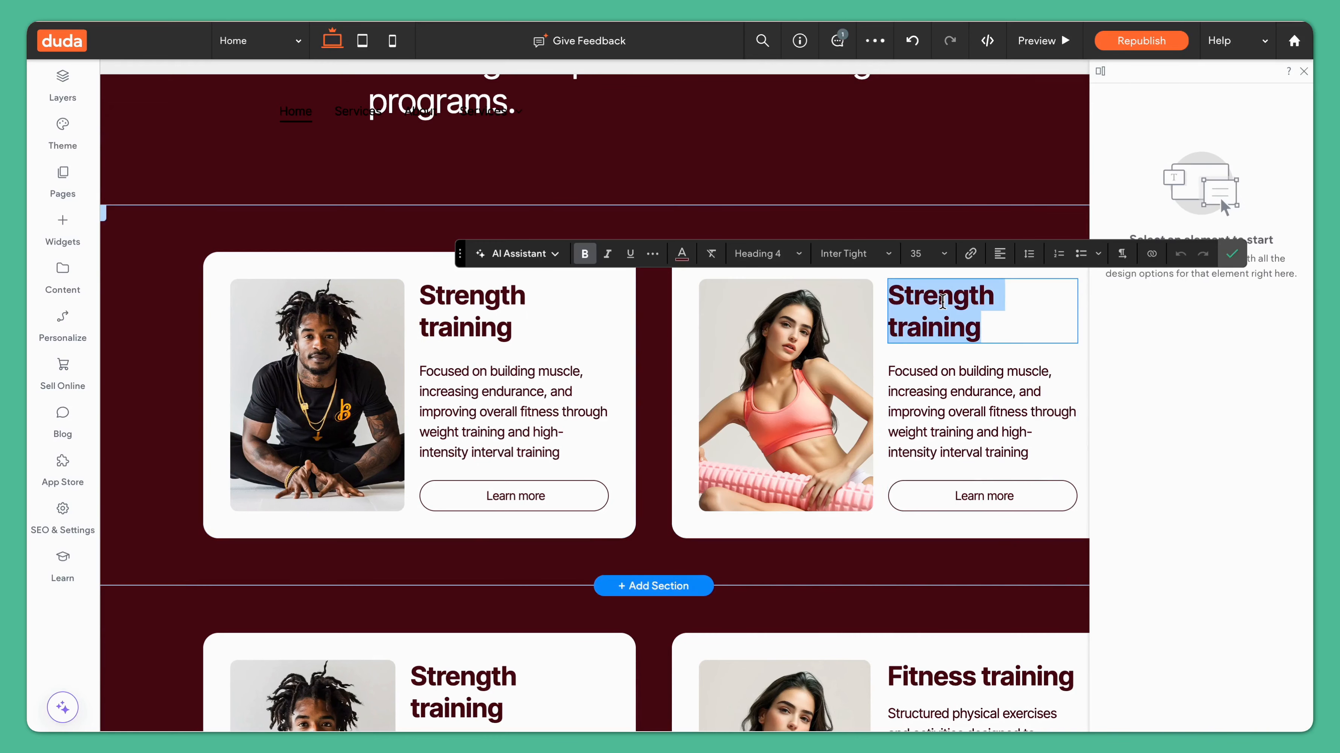
pyautogui.write('Fitness')
pyautogui.click(1231, 253)
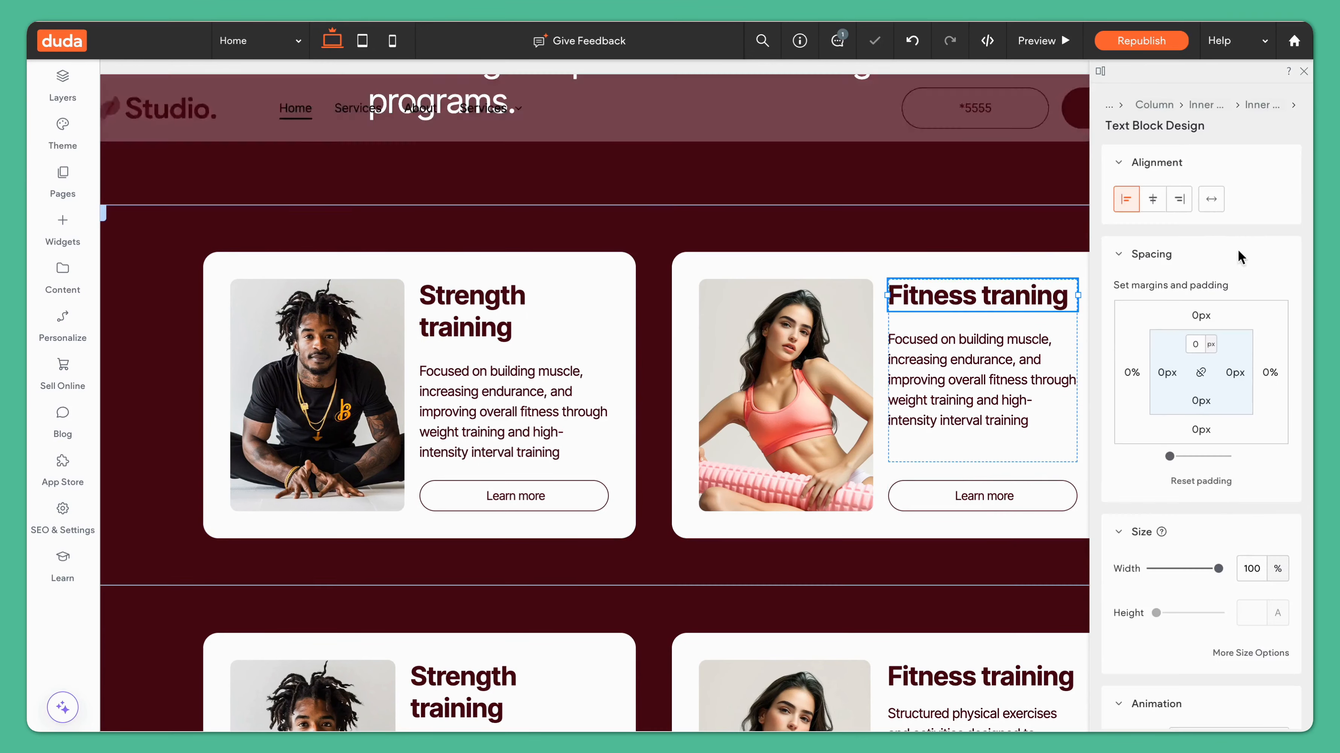
# Step: Adjust the duplicated card's inner column height to about 207 px
pyautogui.click(1048, 530)
pyautogui.hscroll(2, 1048, 530)
pyautogui.click(915, 469)
pyautogui.click(899, 444)
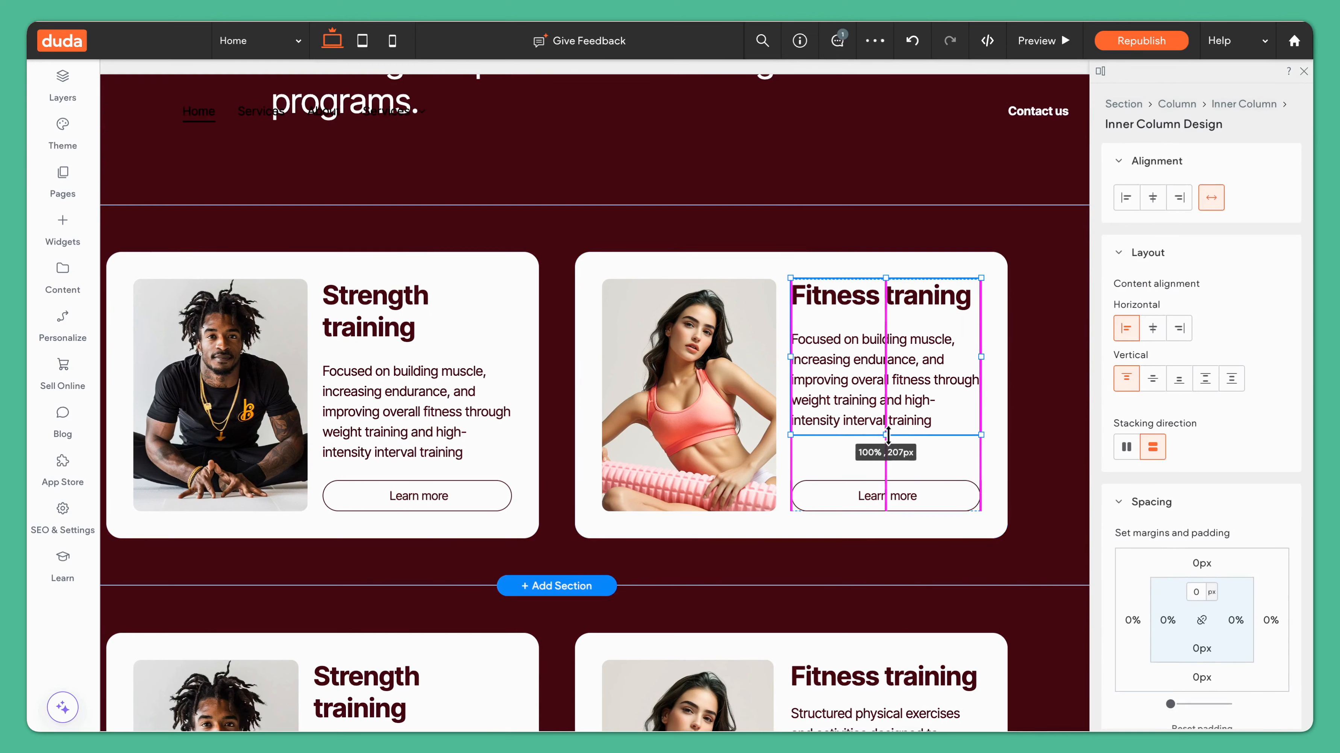
pyautogui.click(1029, 460)
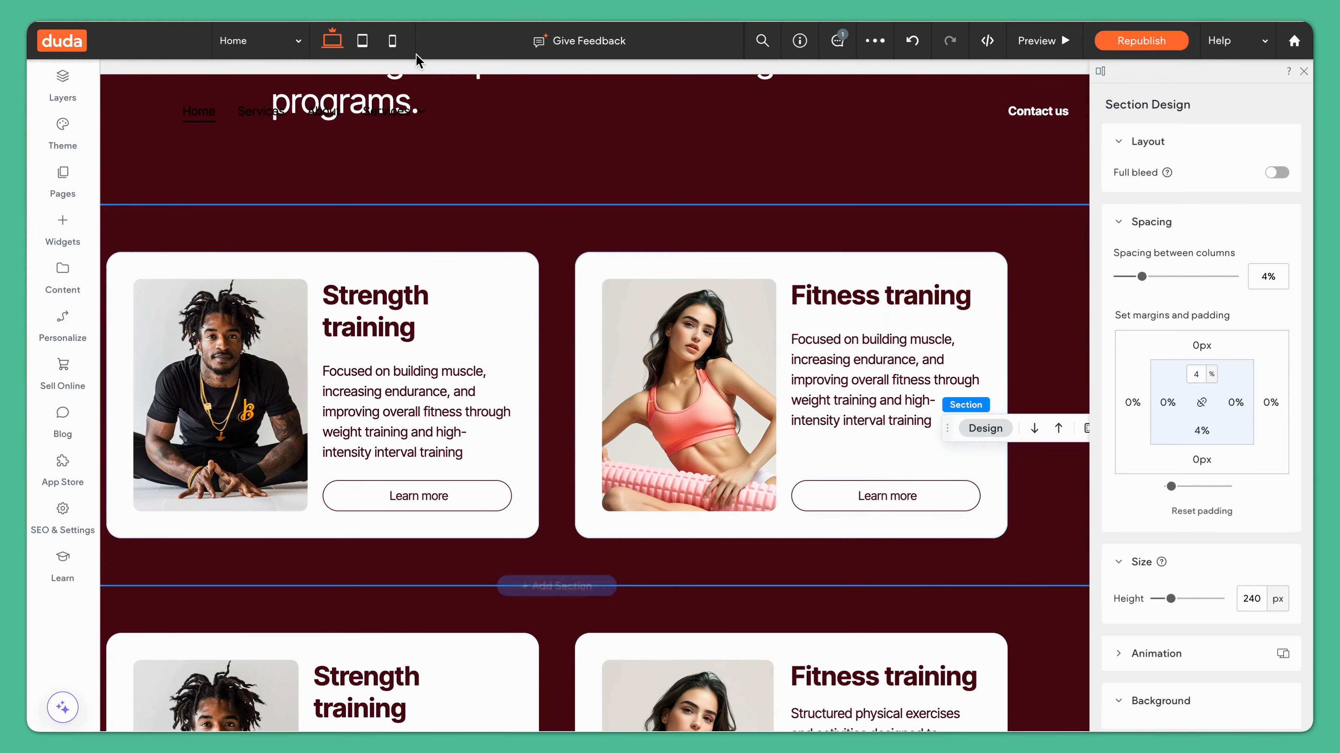
# Step: Review the two-card section in the tablet and mobile views, then return to desktop
pyautogui.click(362, 49)
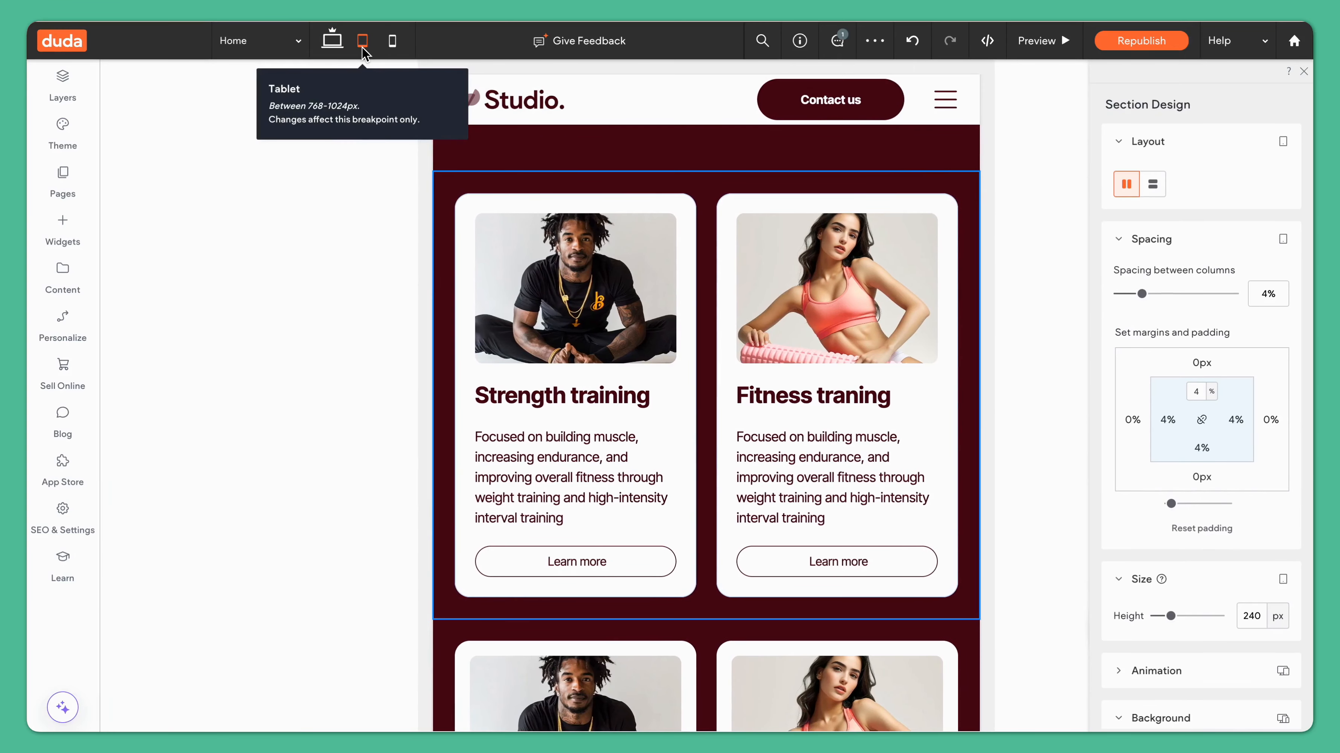
pyautogui.click(394, 45)
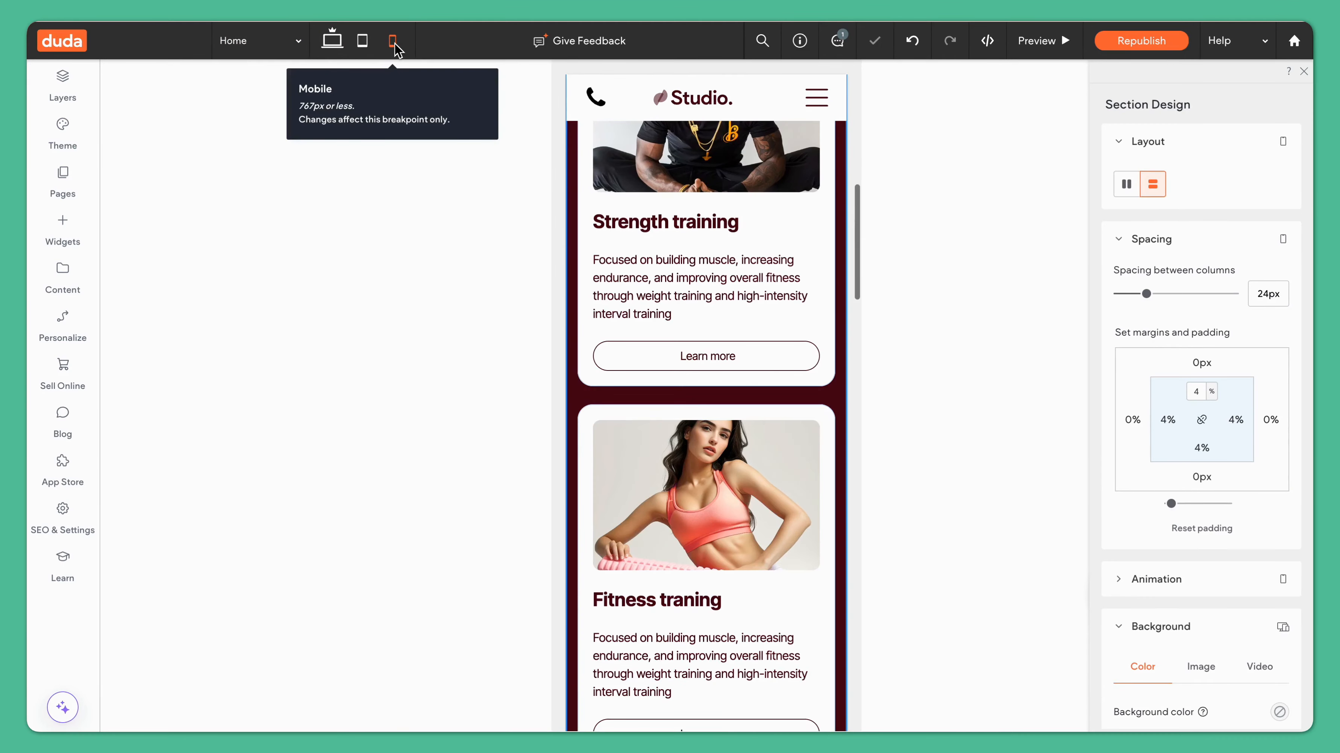
pyautogui.scroll(2, 736, 325)
pyautogui.scroll(2, 737, 324)
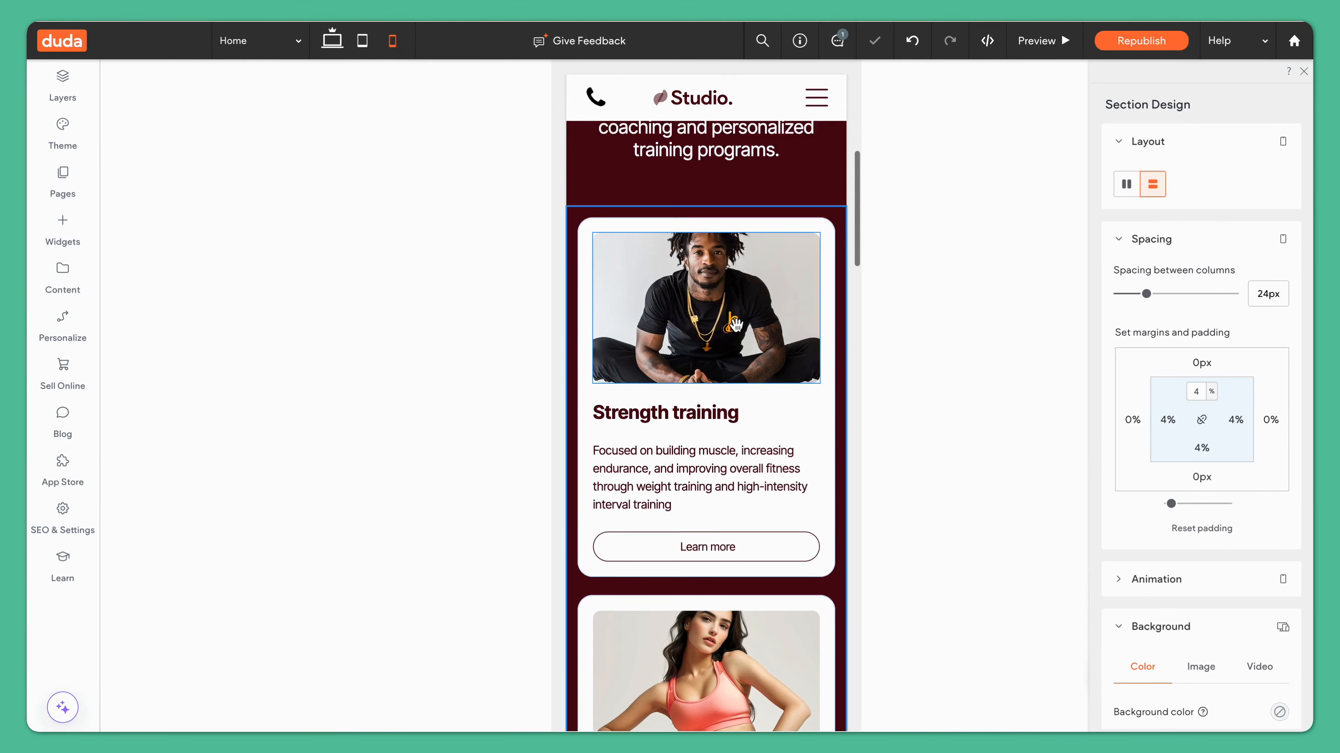
pyautogui.scroll(-5, 736, 325)
pyautogui.scroll(5, 733, 322)
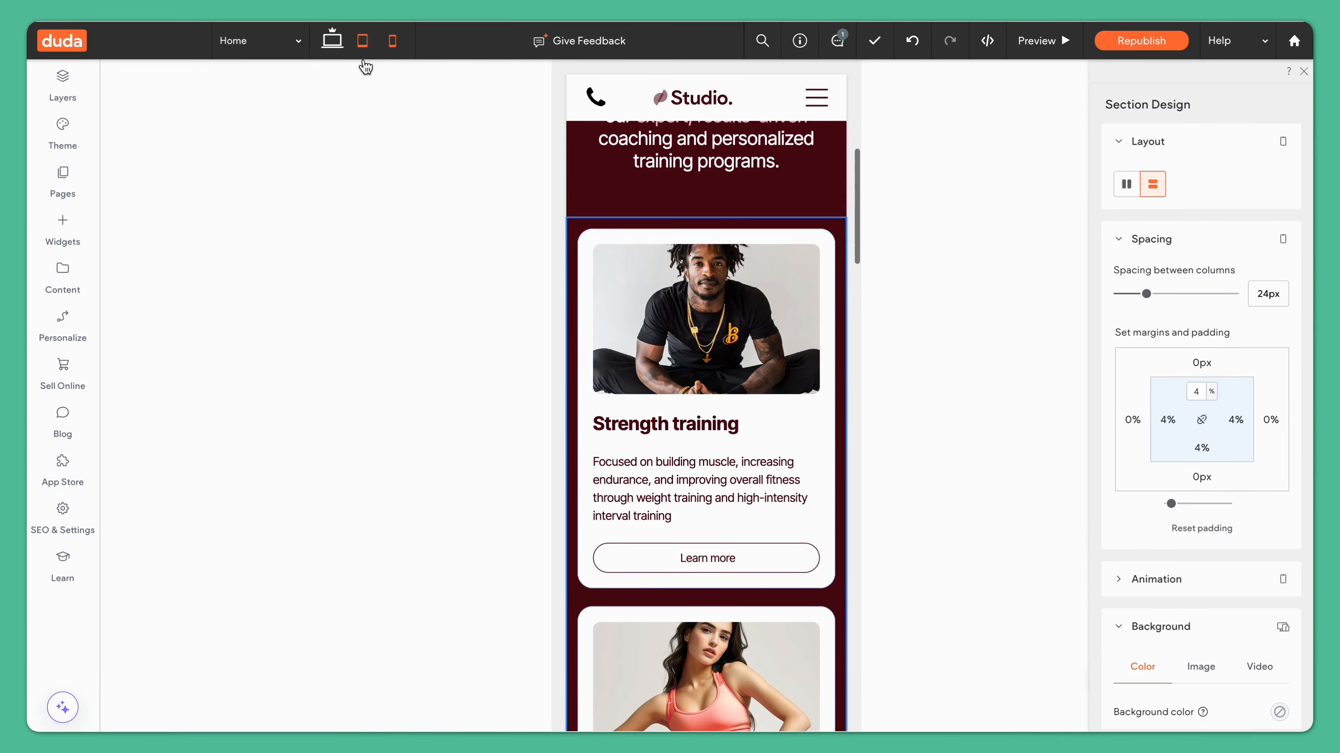
pyautogui.click(366, 45)
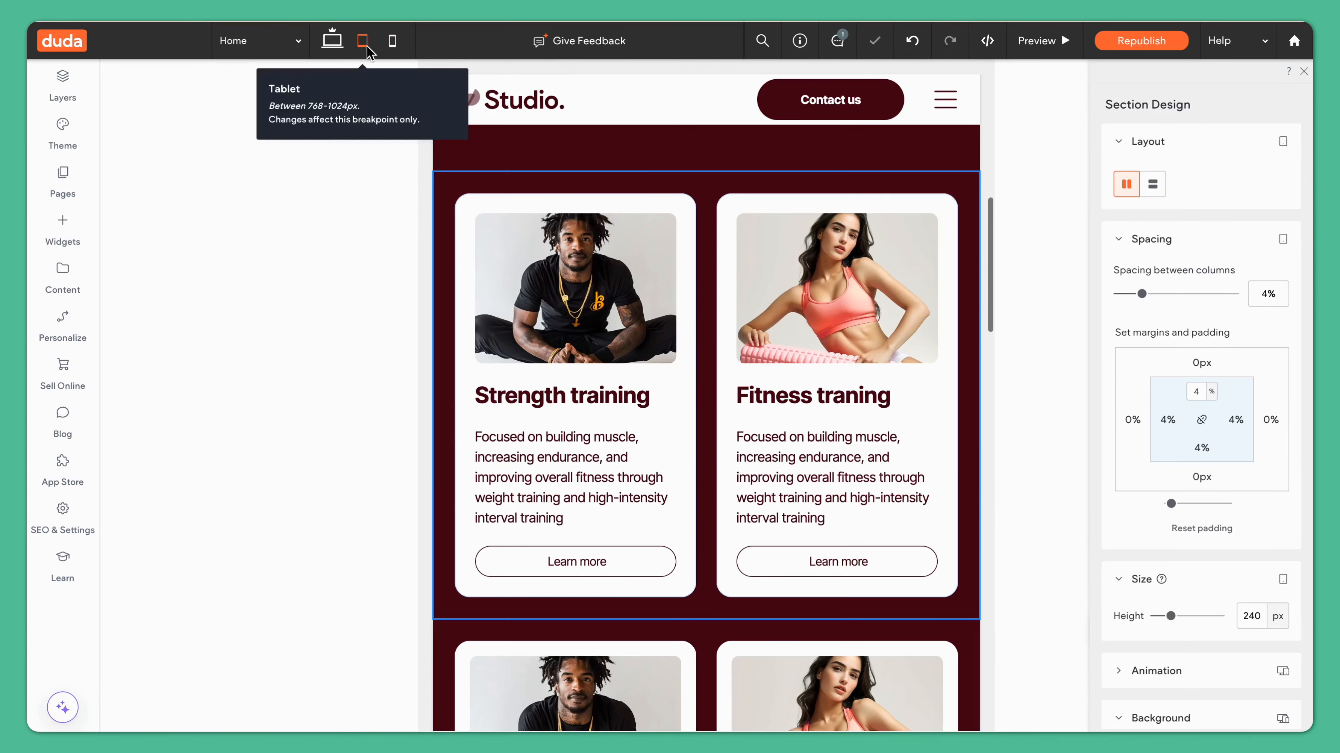
pyautogui.click(328, 48)
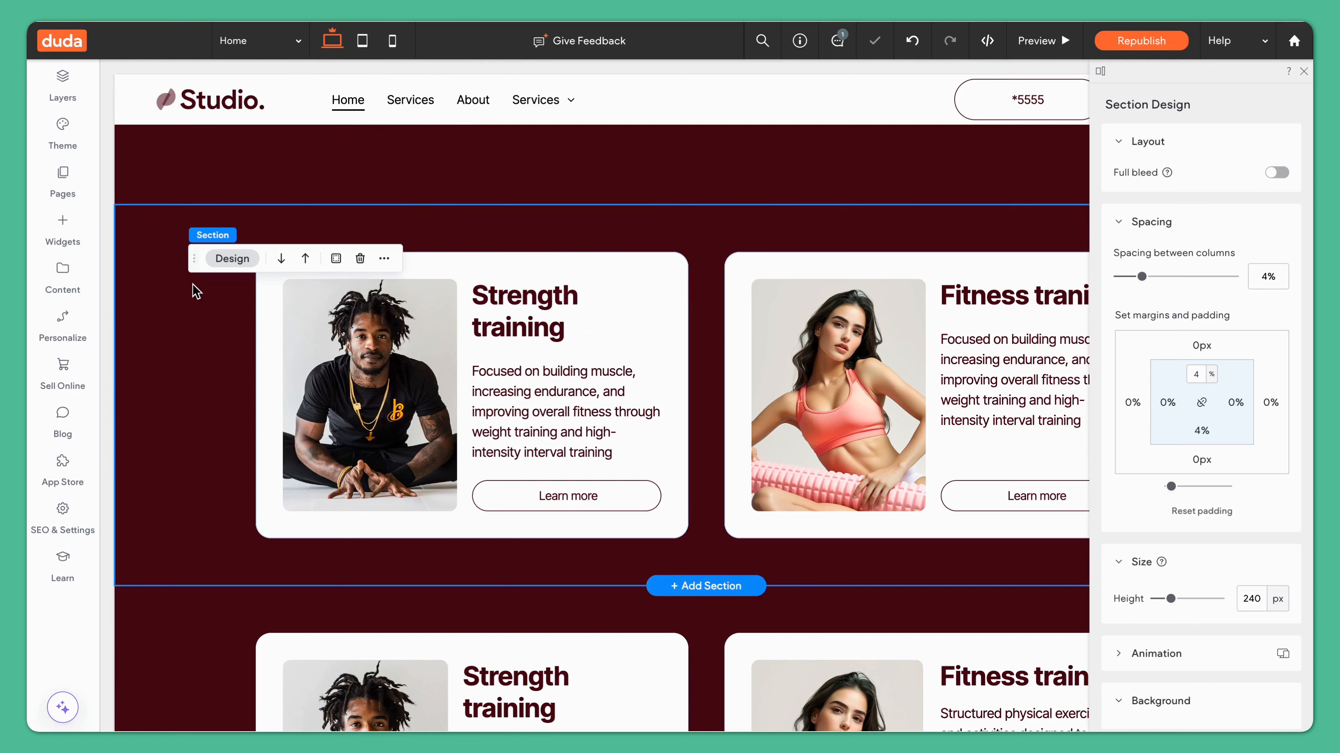
# Step: Set the section's top and bottom padding to 2%
pyautogui.write('2')
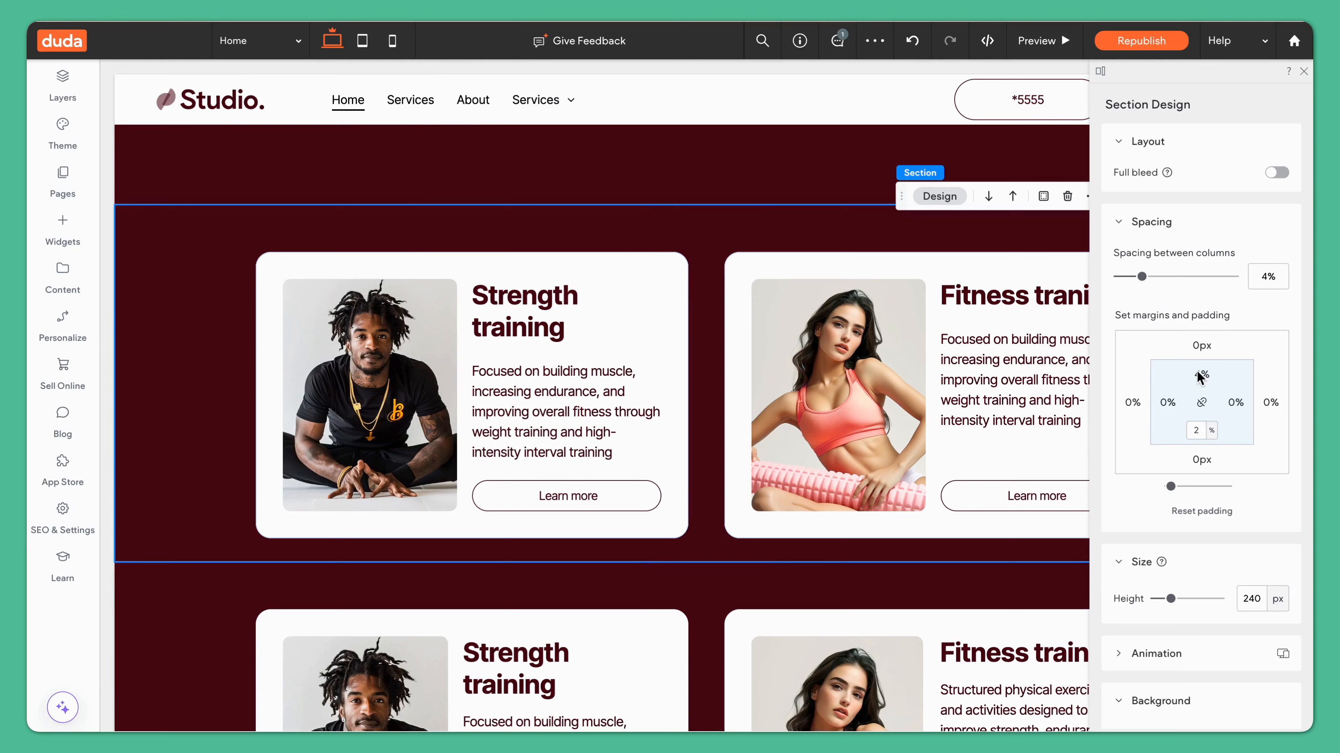
pyautogui.write('2')
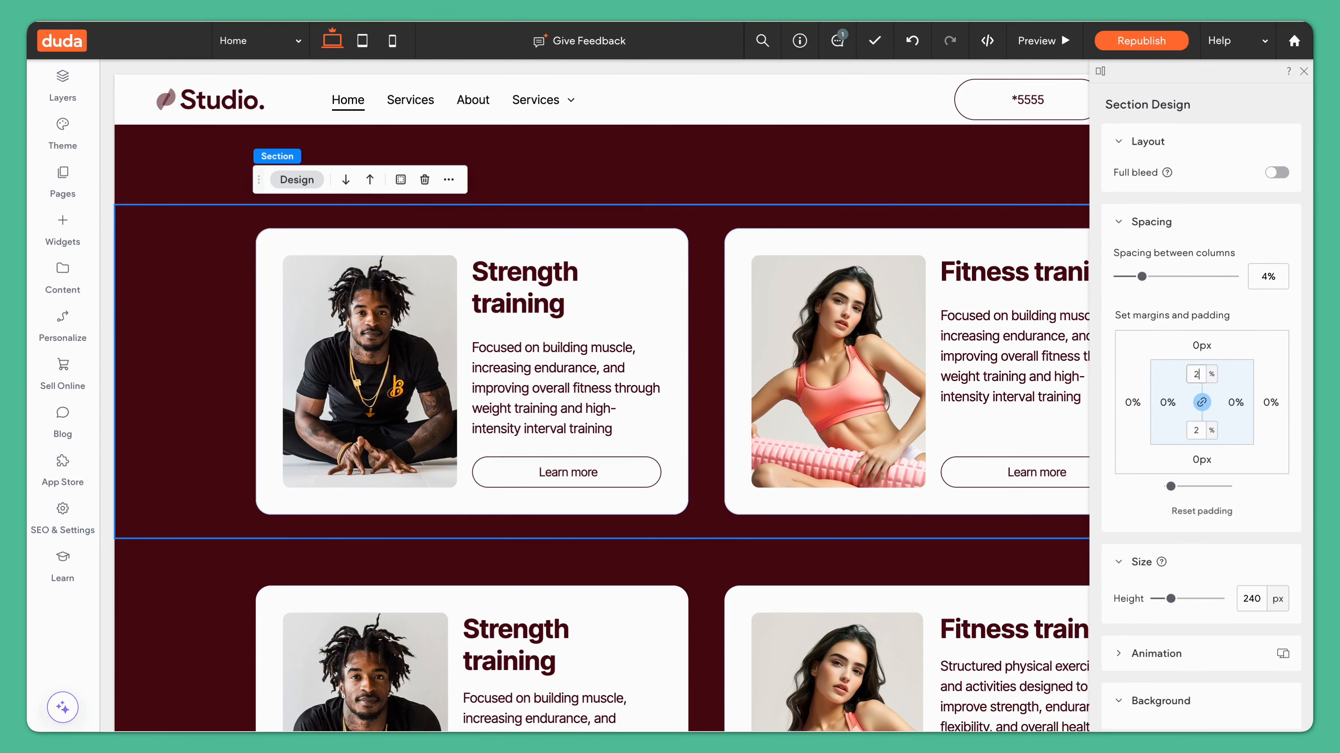
# Step: Copy the card section and paste it as a new section below
pyautogui.click(449, 180)
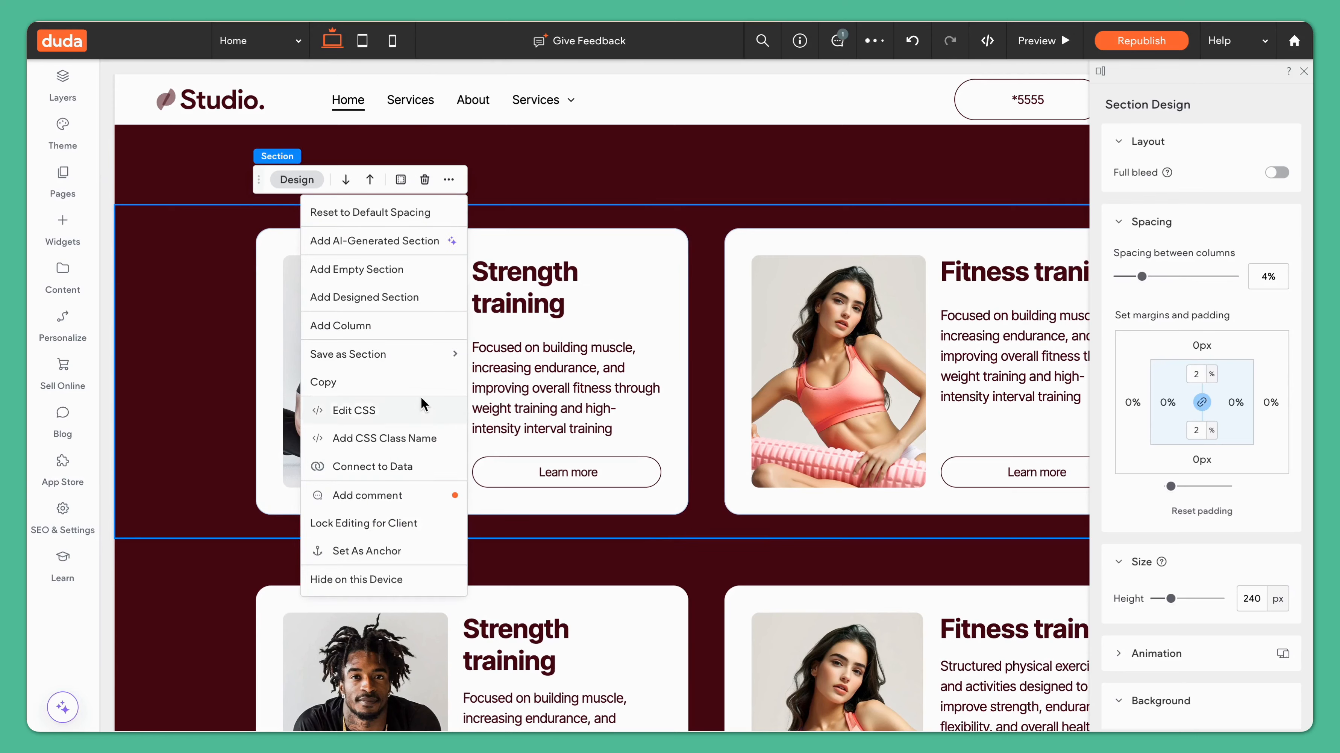
pyautogui.click(419, 382)
pyautogui.click(449, 180)
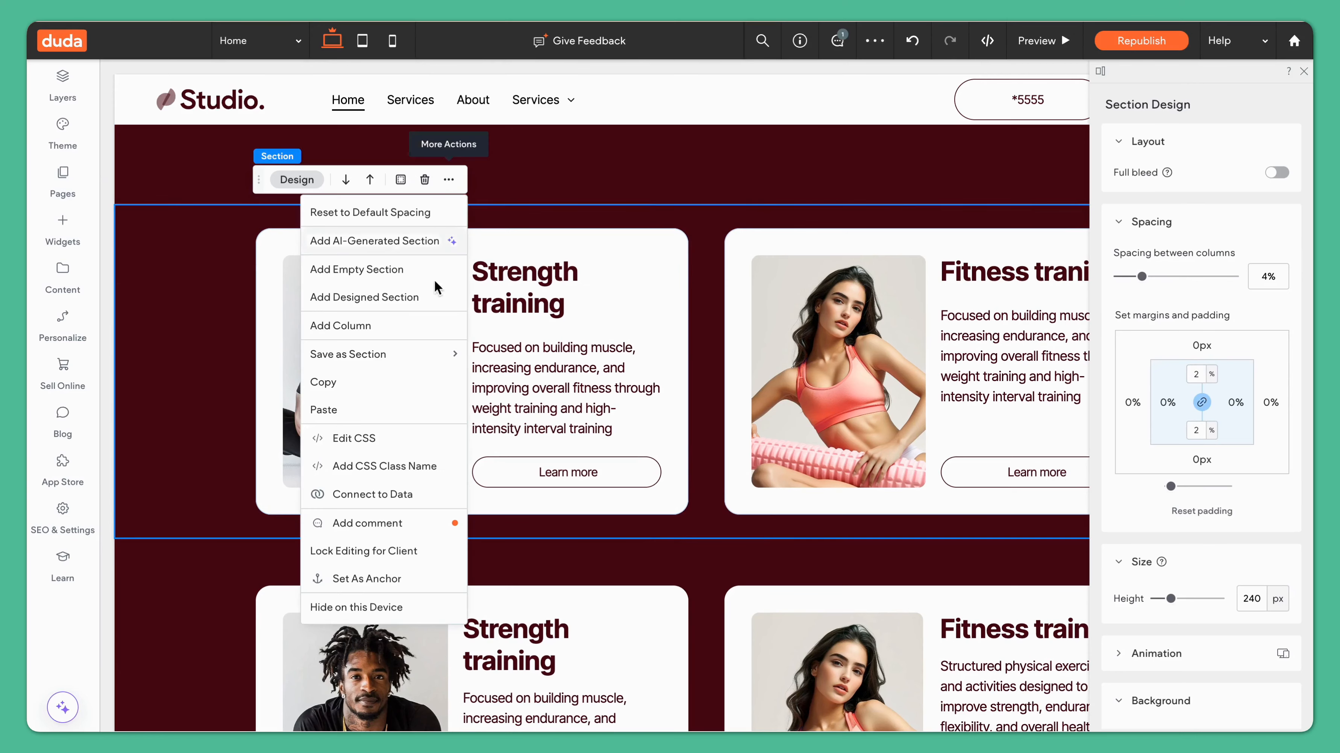
pyautogui.click(396, 416)
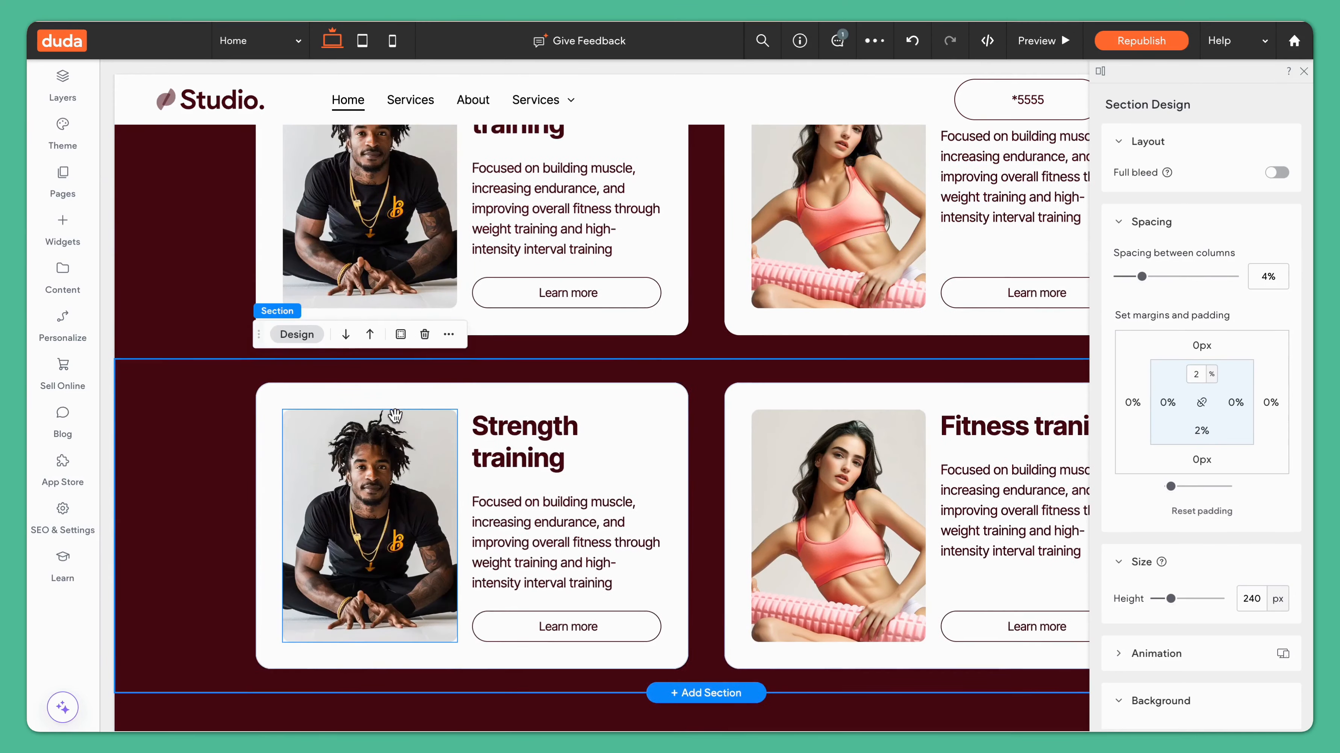
# Step: Replace the first card's image in the pasted section with a photo of a woman in white sportswear
pyautogui.click(390, 469)
pyautogui.click(343, 381)
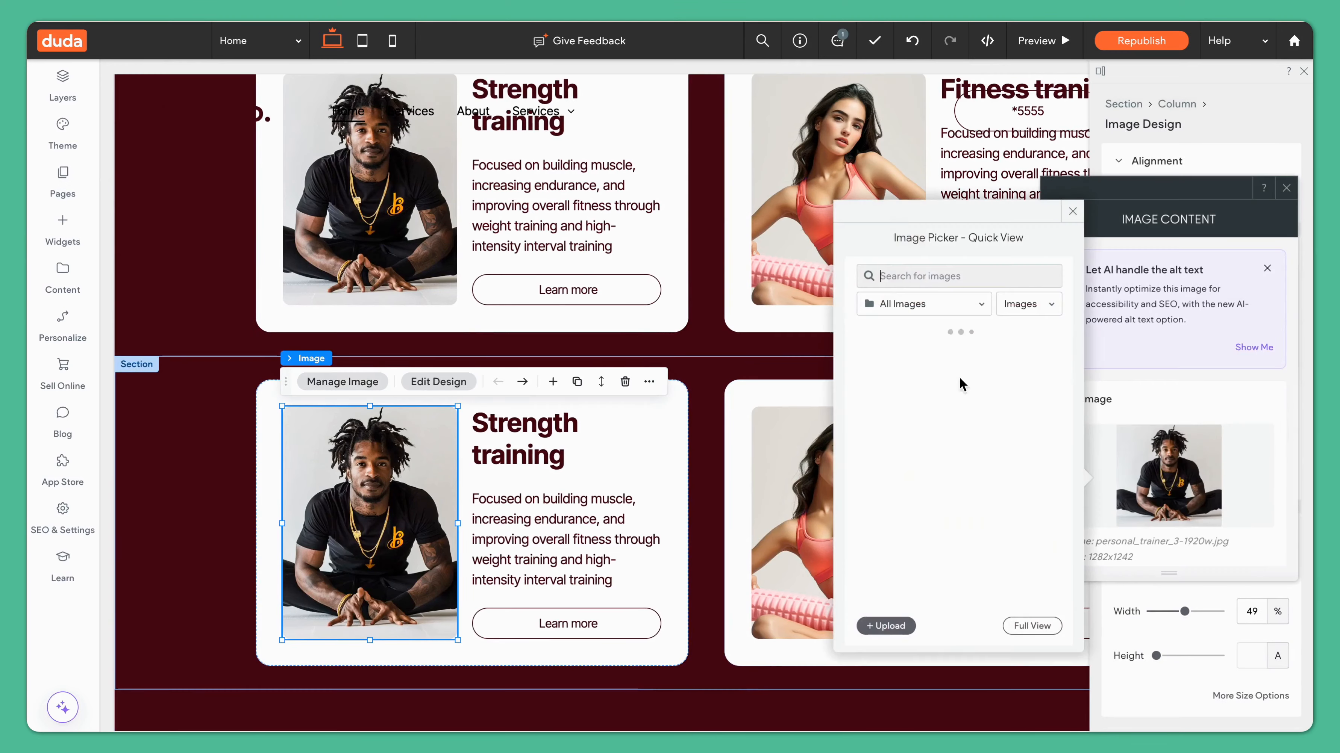
pyautogui.click(1285, 188)
pyautogui.click(849, 459)
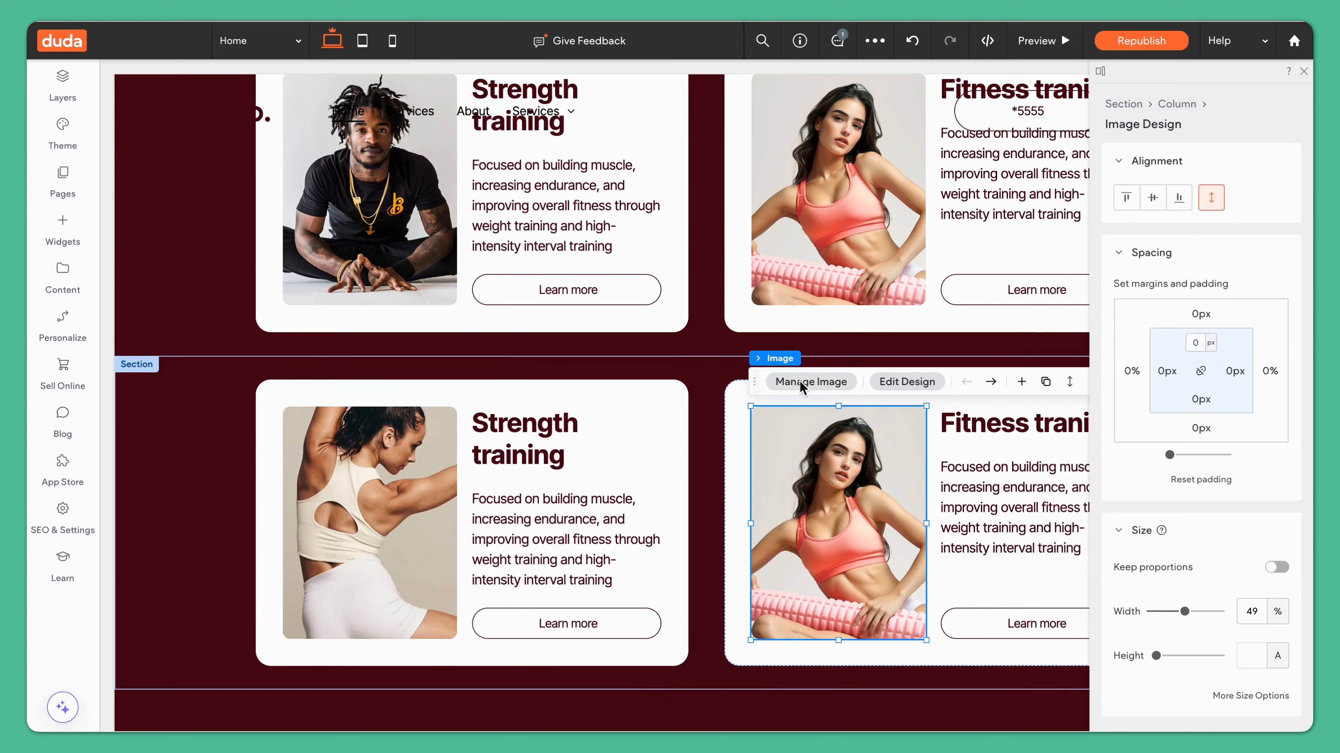
# Step: Replace the second card's image in the pasted section with the personal-trainer-portrait photo
pyautogui.click(800, 384)
pyautogui.click(1187, 475)
pyautogui.scroll(-3, 943, 456)
pyautogui.click(942, 456)
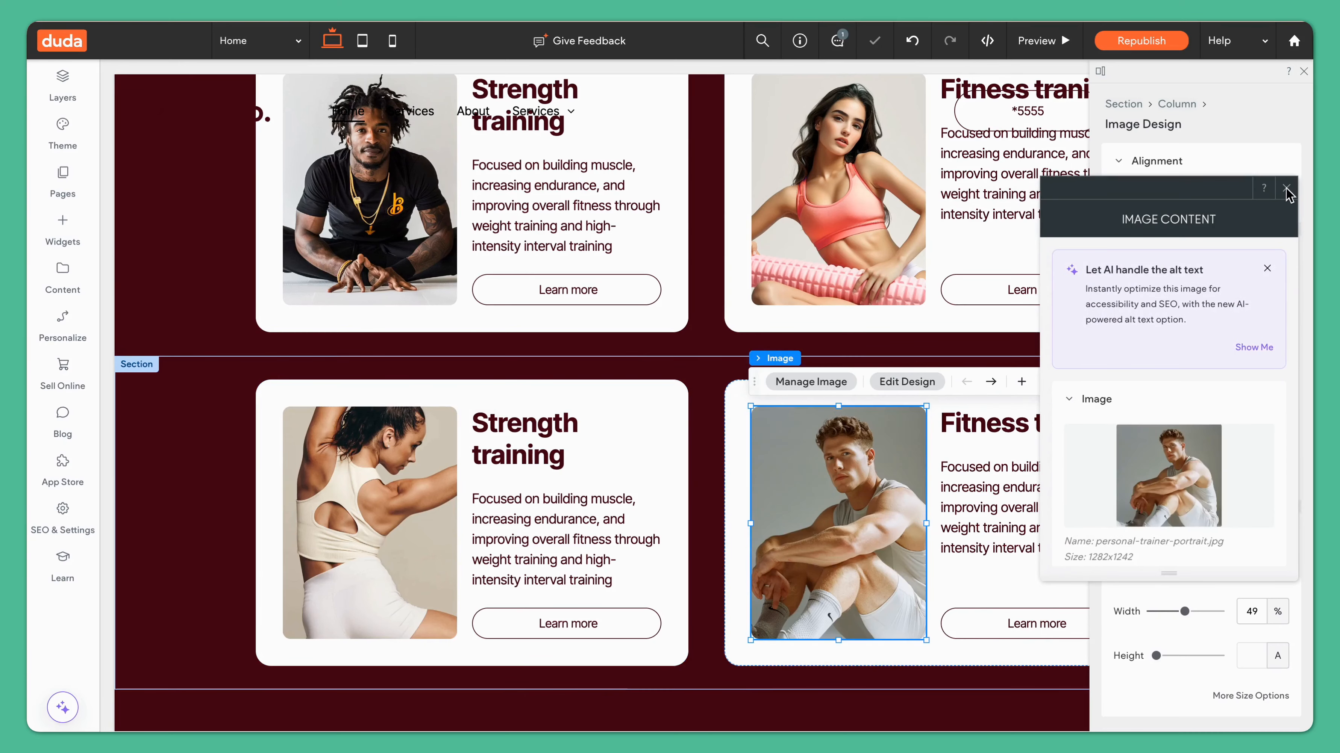
pyautogui.click(1285, 188)
# Step: Preview the page and check the card sections in the desktop, tablet and mobile views
pyautogui.click(1059, 42)
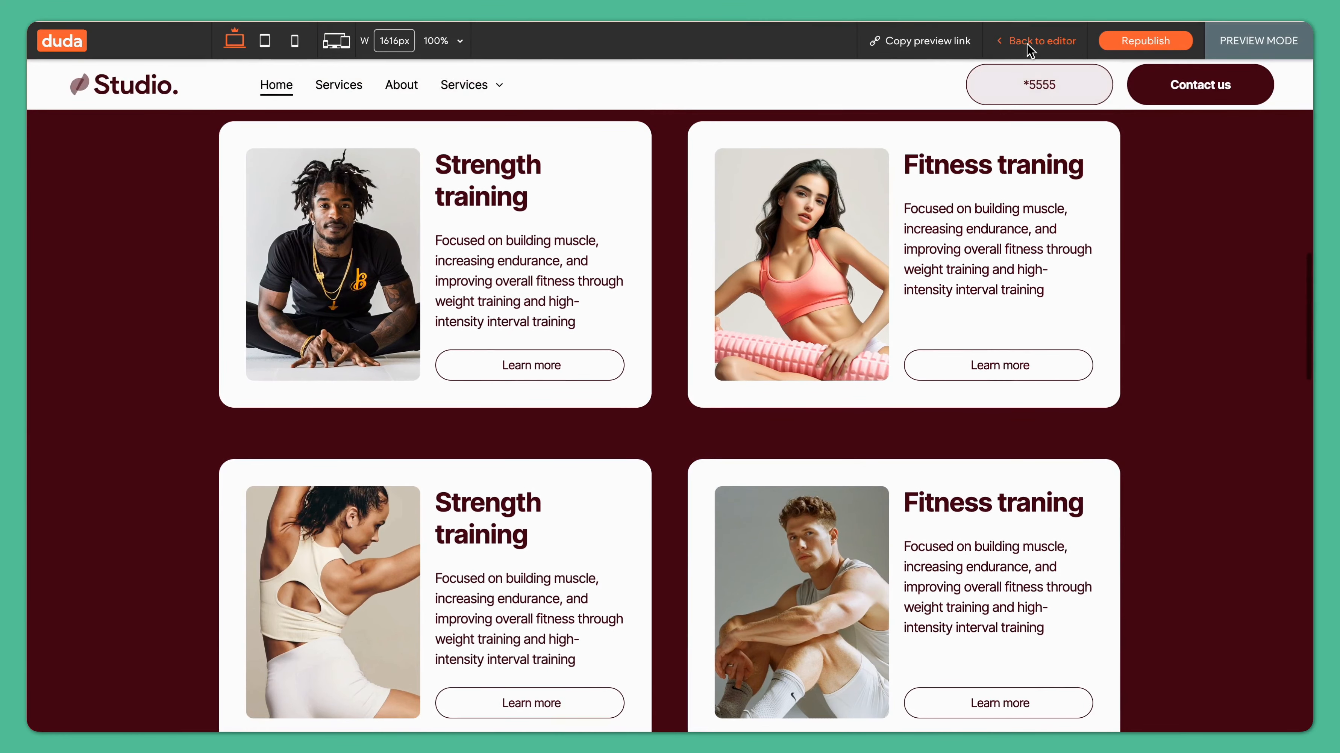
pyautogui.click(1033, 42)
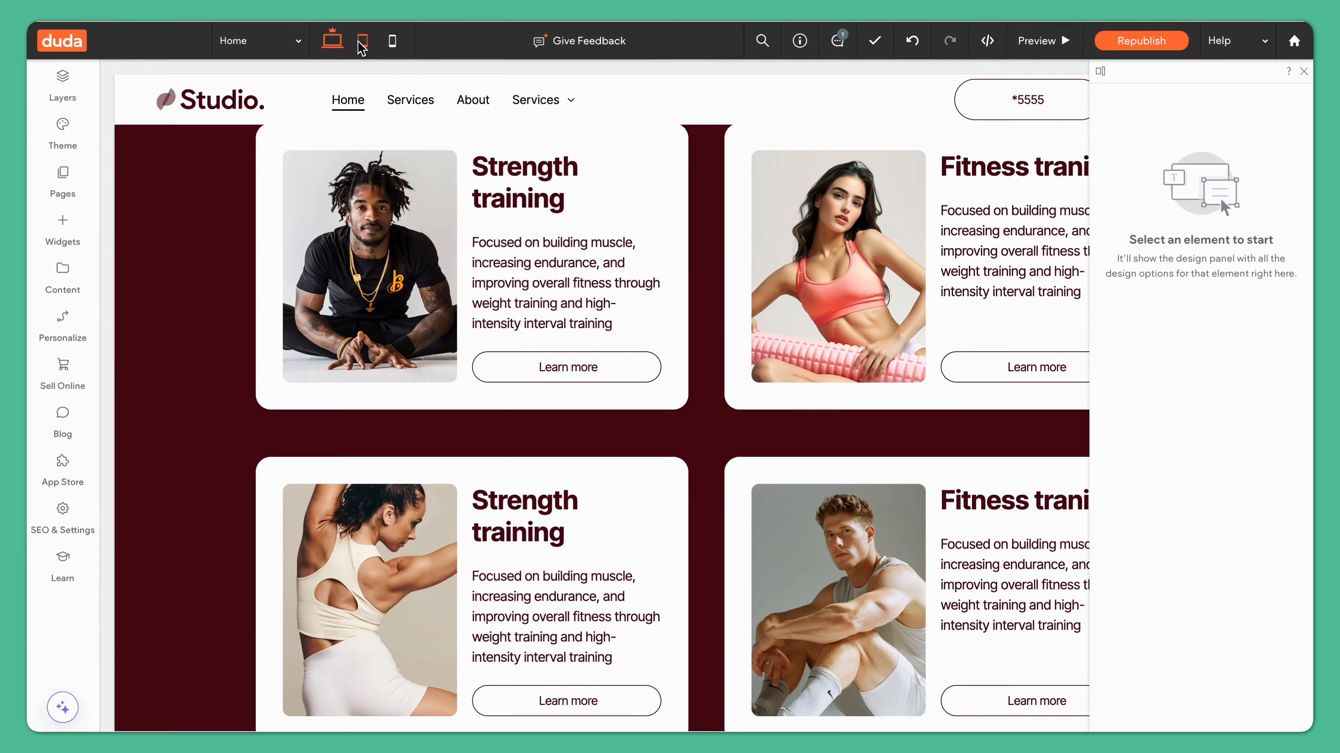
pyautogui.click(361, 44)
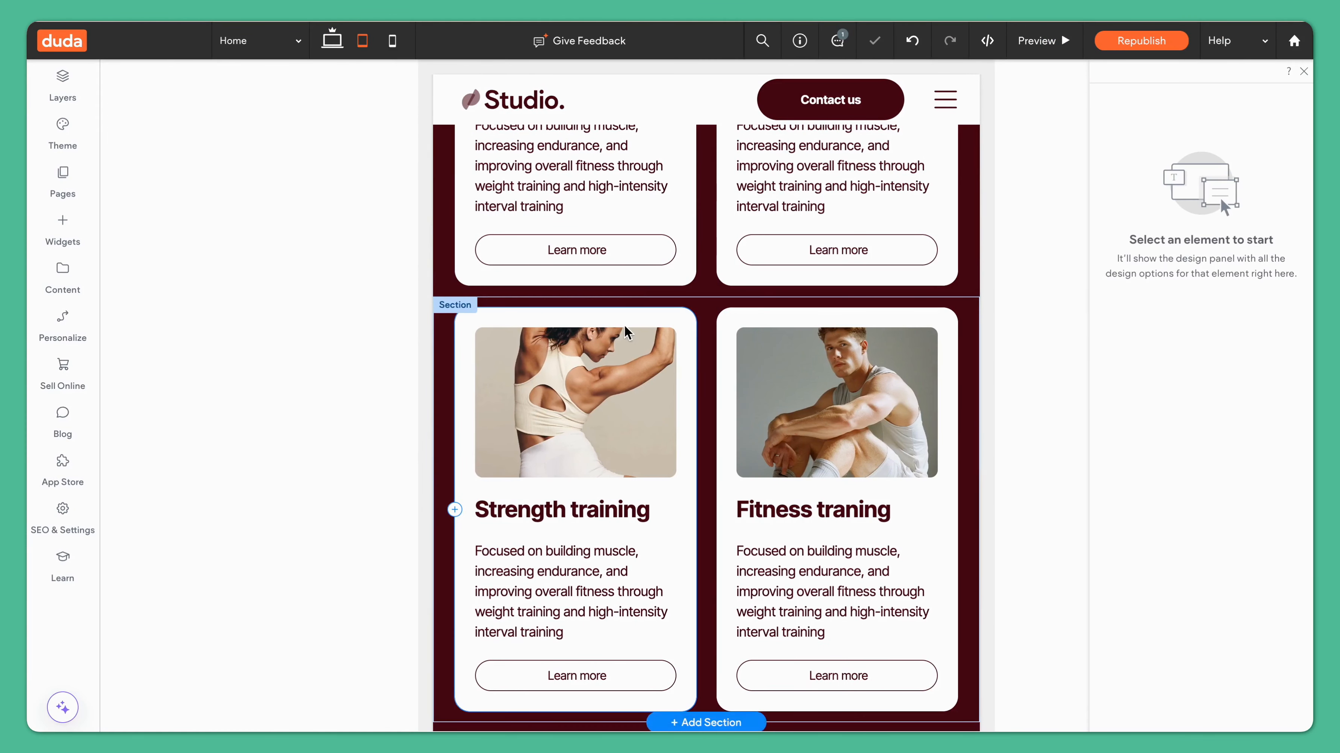
pyautogui.click(391, 43)
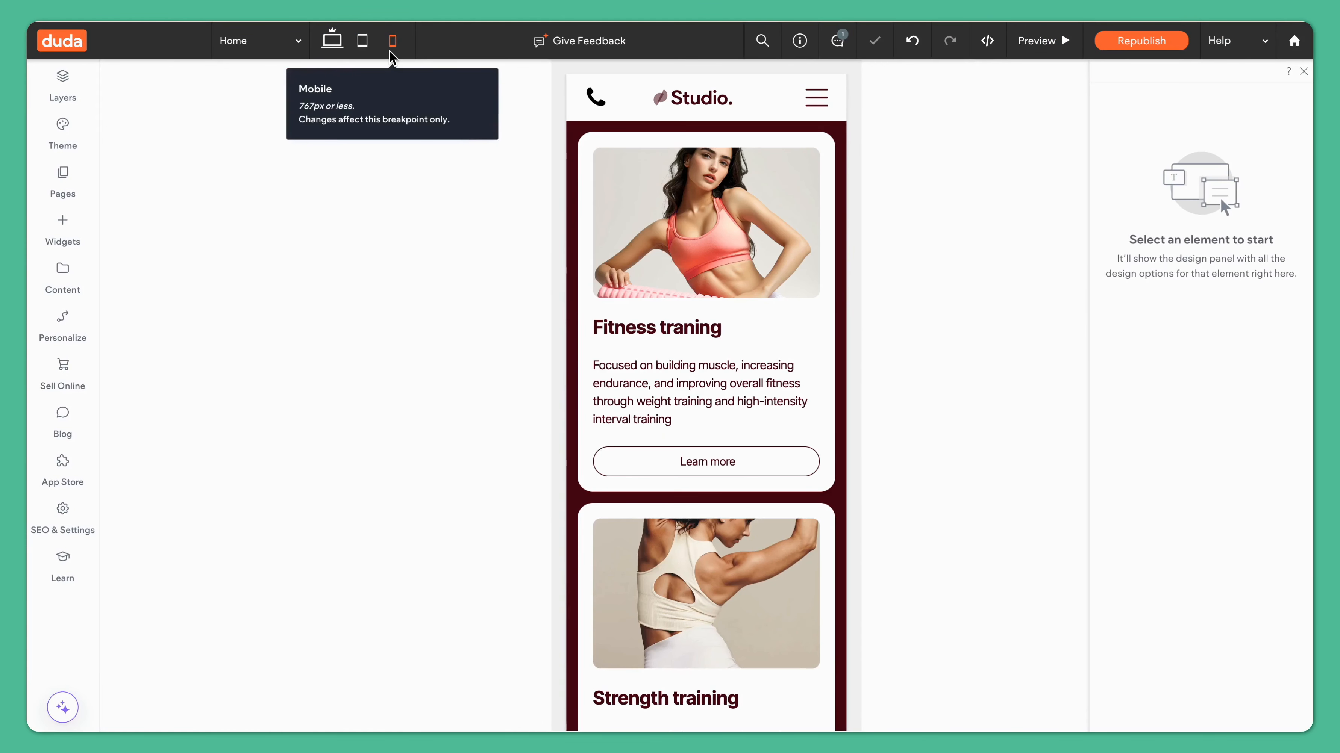
pyautogui.click(332, 41)
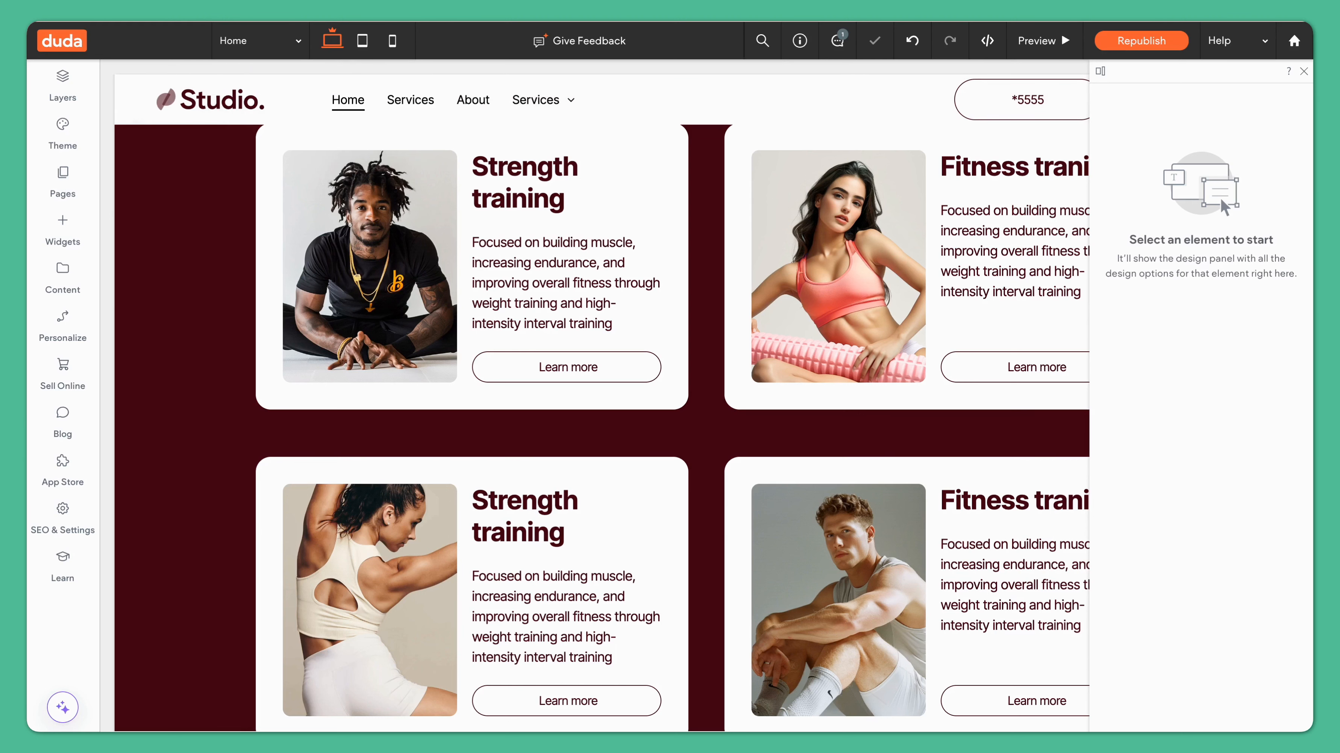
pyautogui.scroll(3, 728, 155)
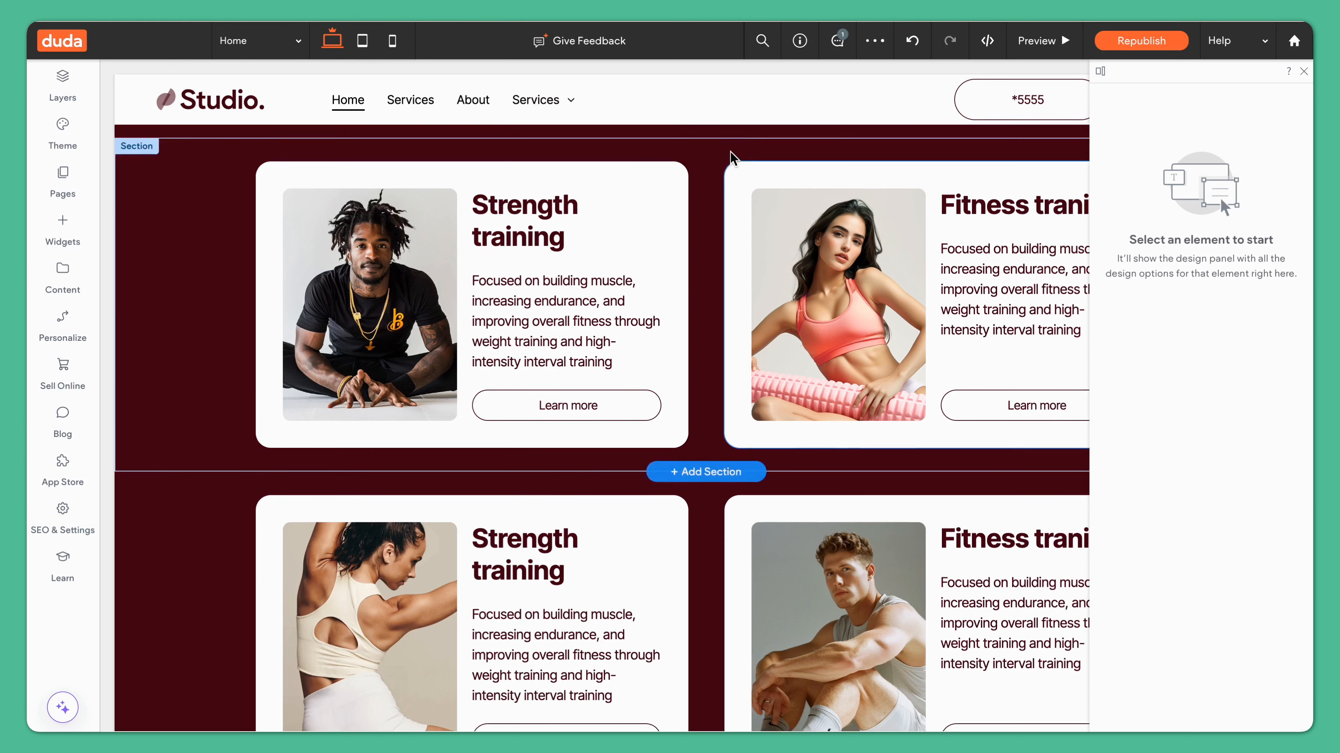